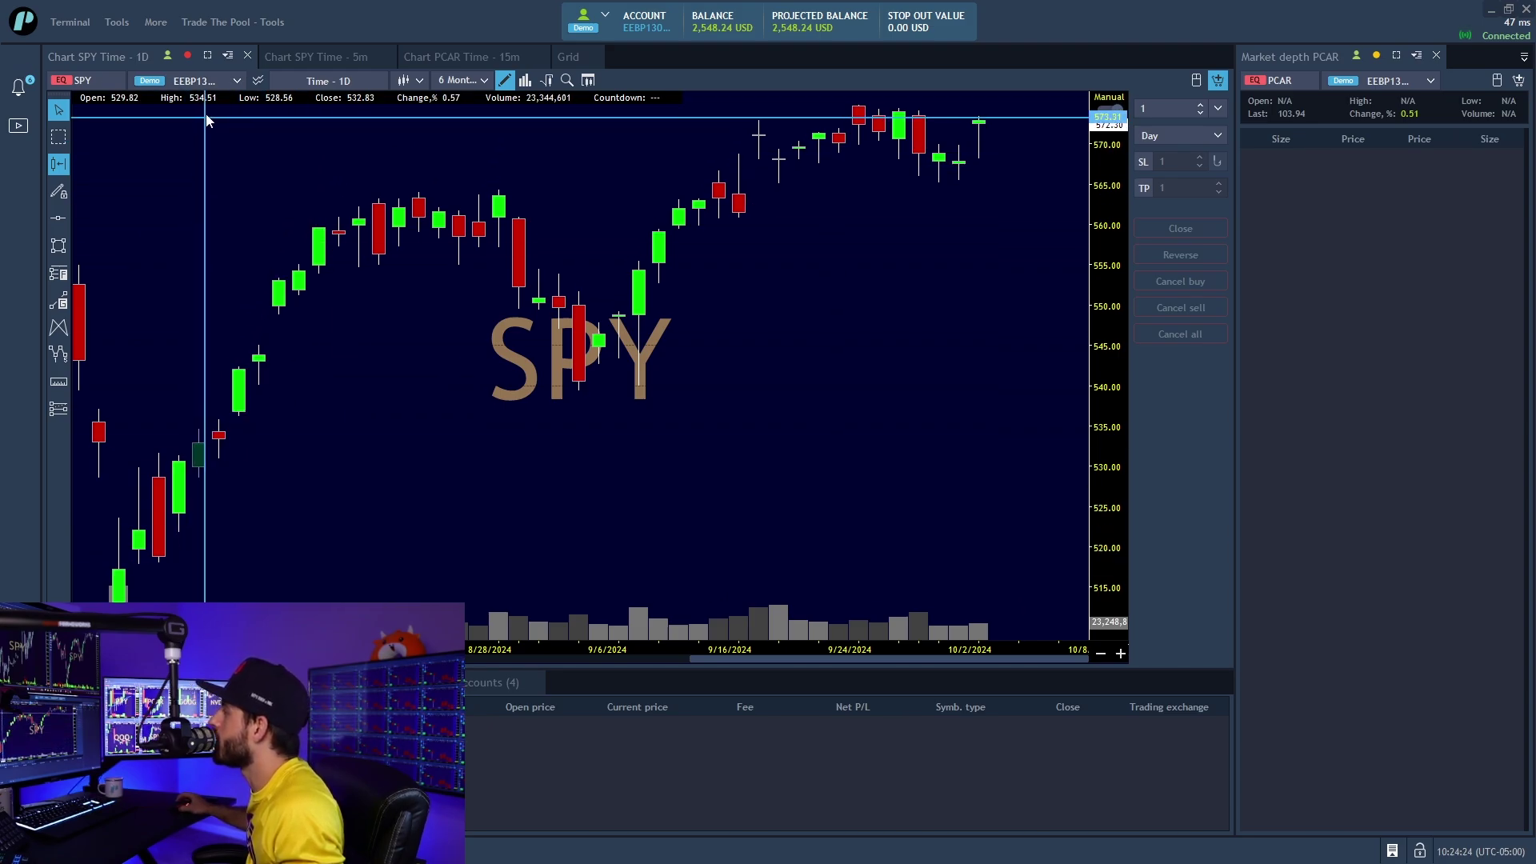
# Open the help page for the SPY chart panel, read through its chart overview, and close the page.
pyautogui.click(229, 56)
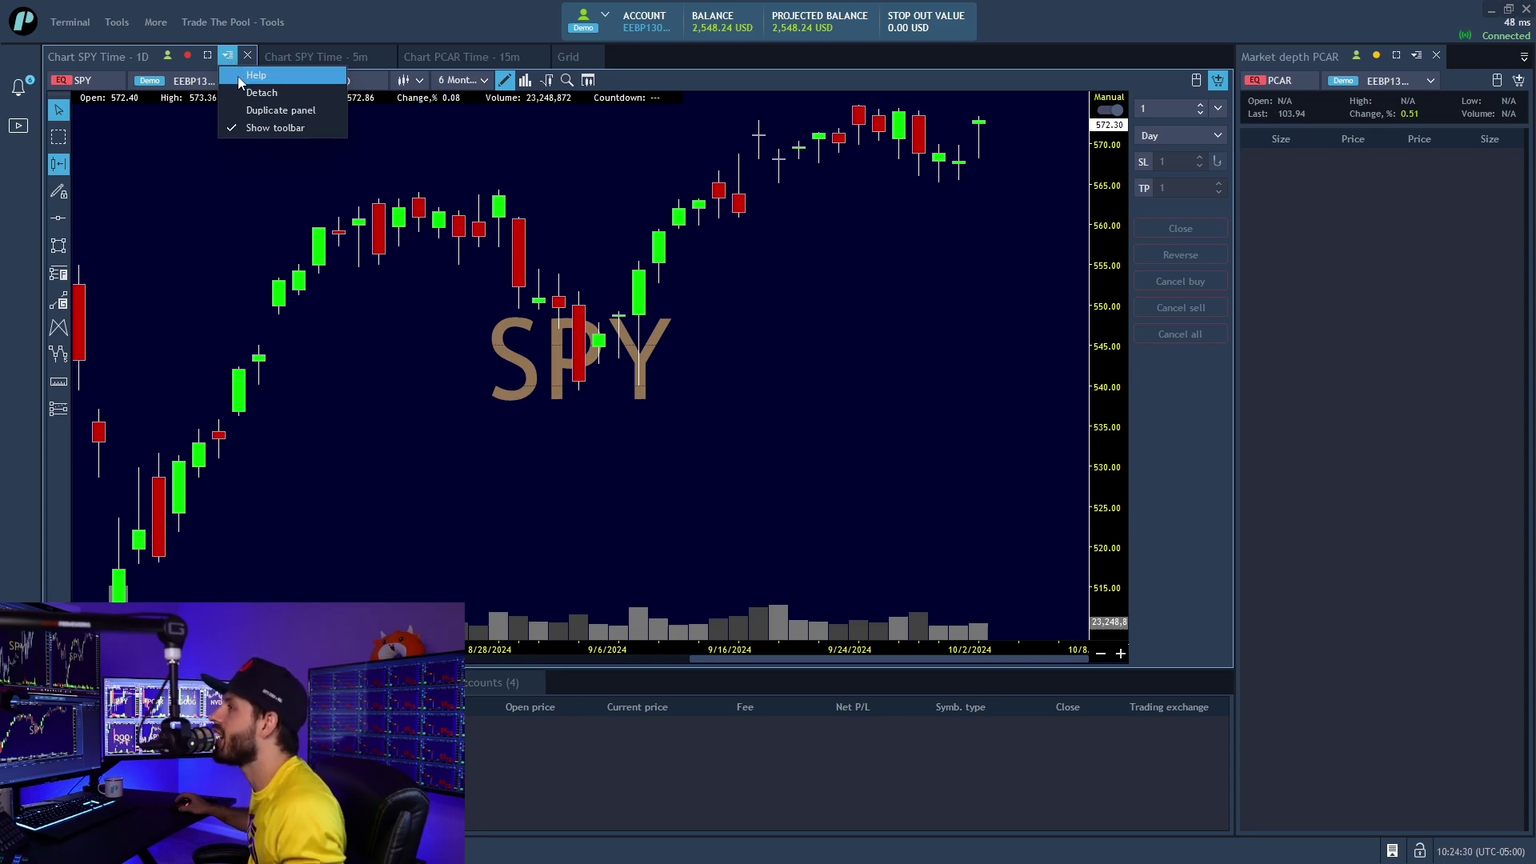
pyautogui.click(238, 75)
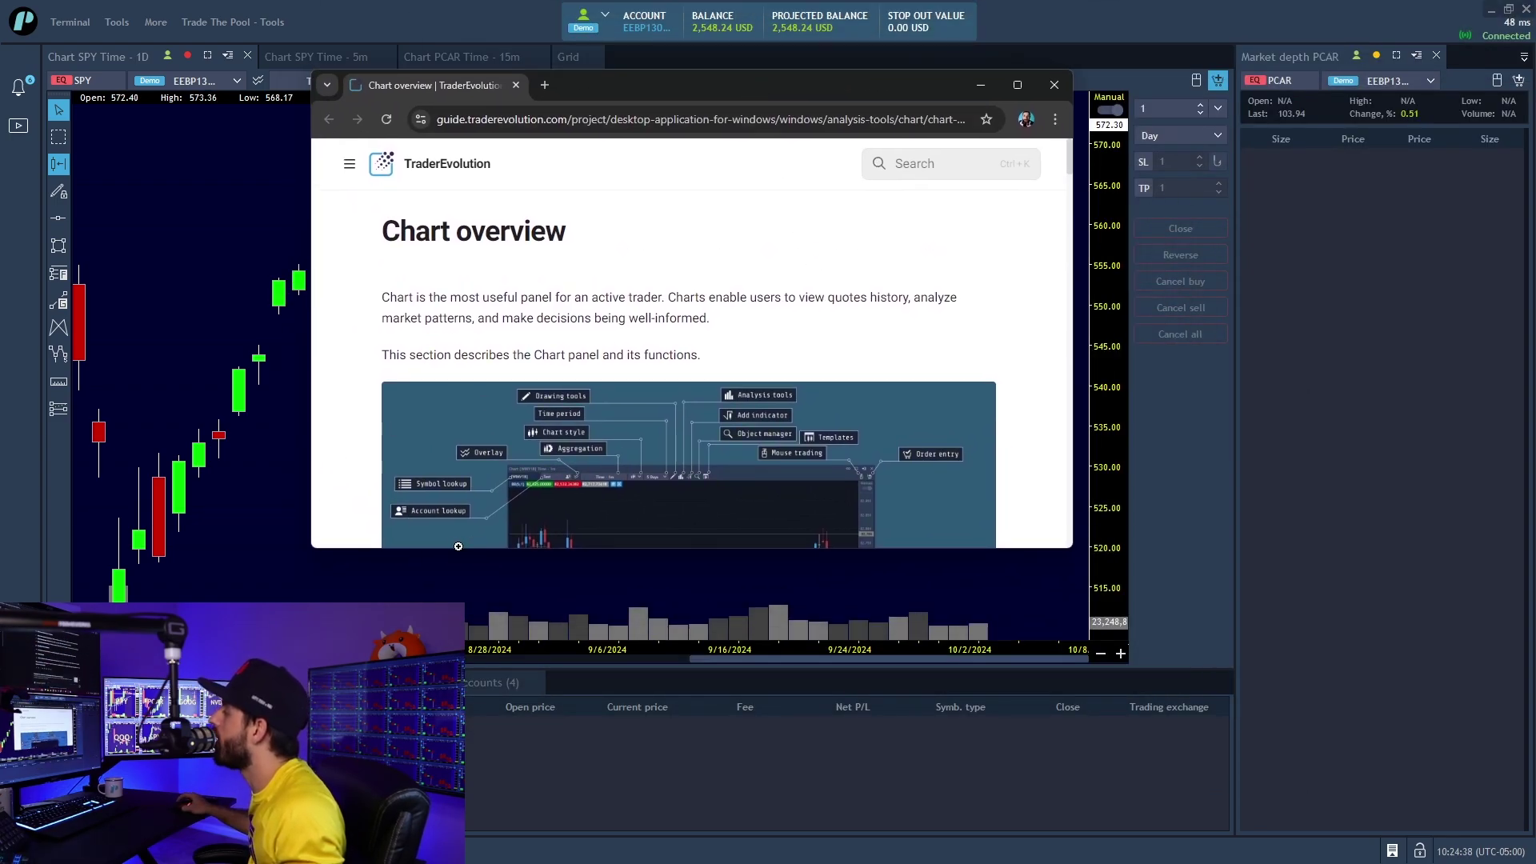
pyautogui.moveTo(452, 549); pyautogui.dragTo(471, 736)
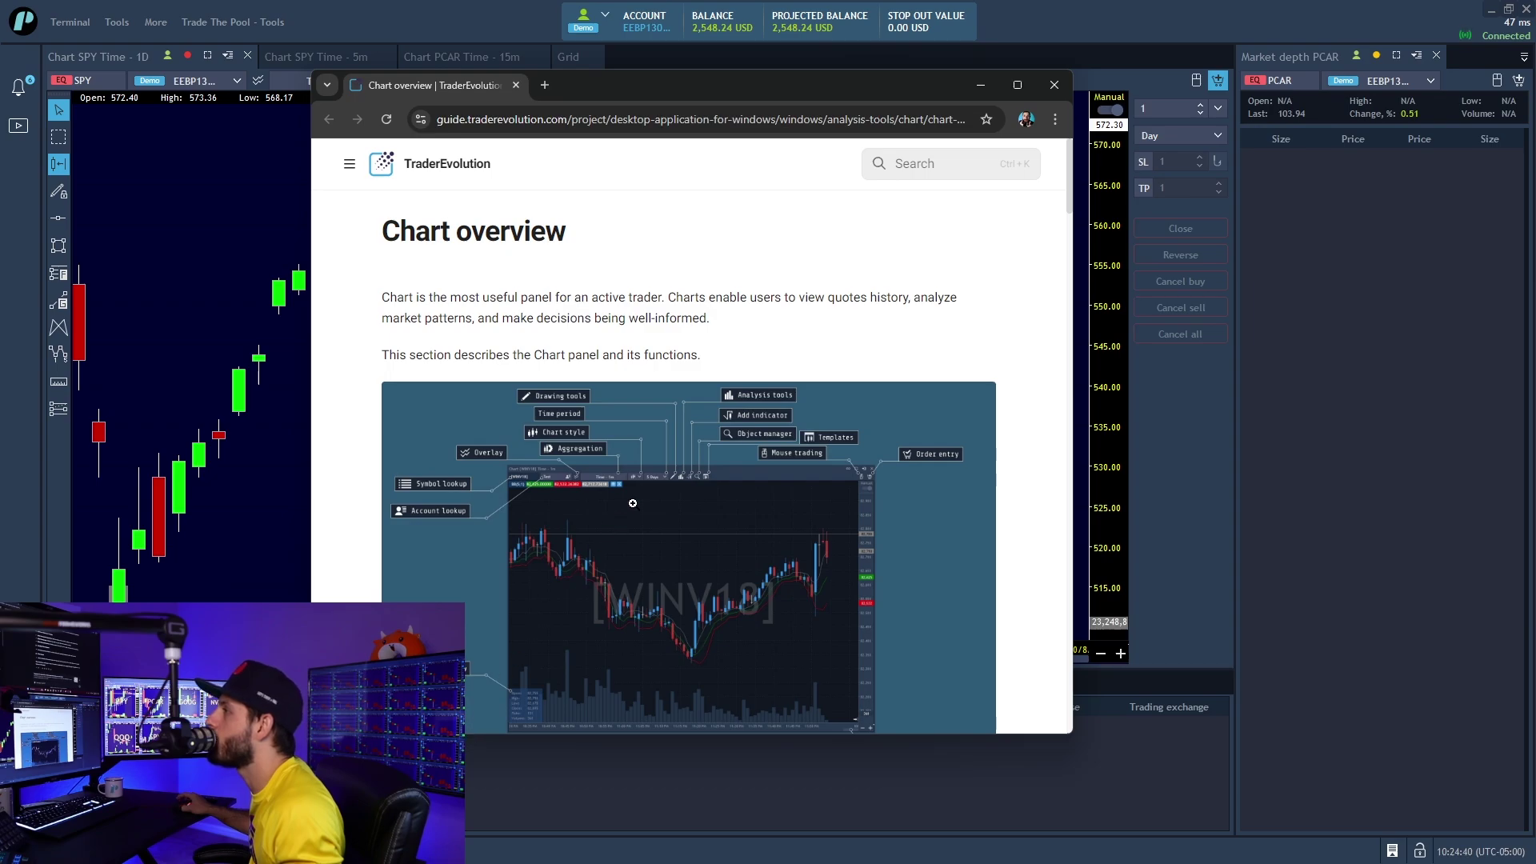
pyautogui.scroll(-5, 633, 504)
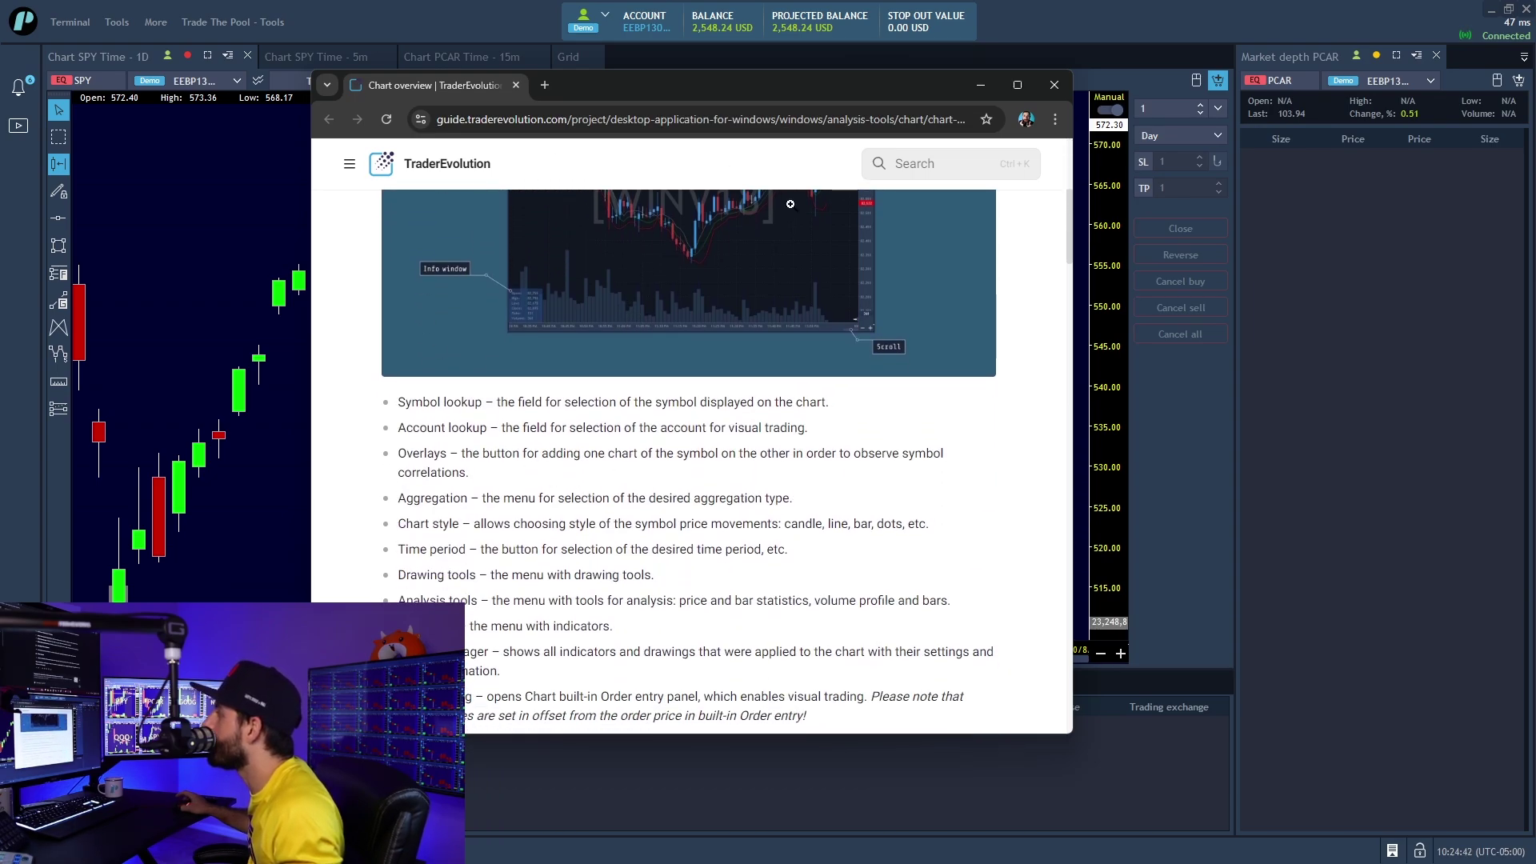
pyautogui.scroll(-10, 476, 404)
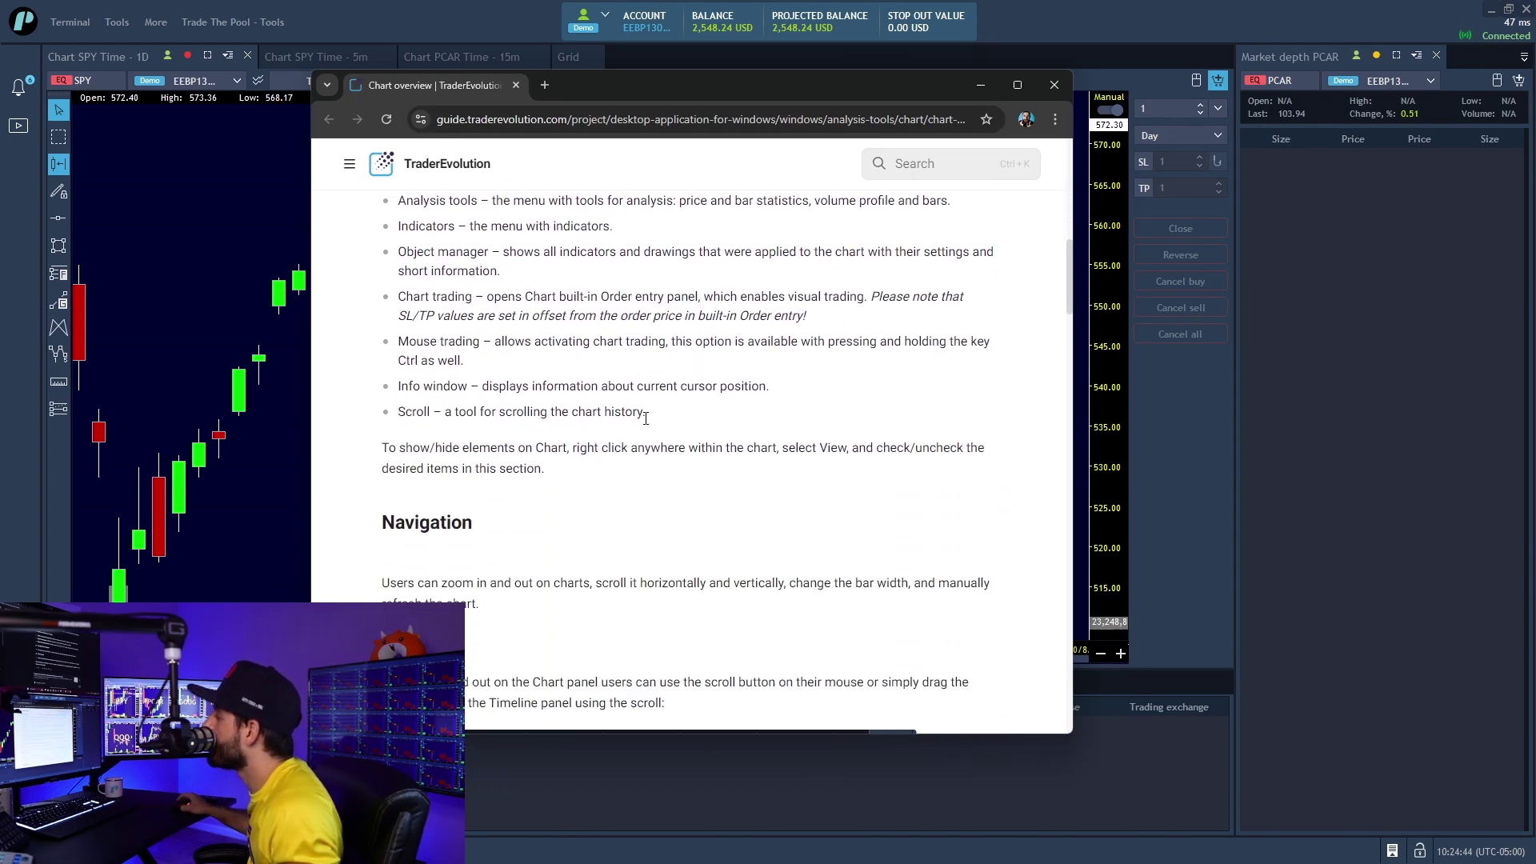
pyautogui.scroll(-4, 688, 464)
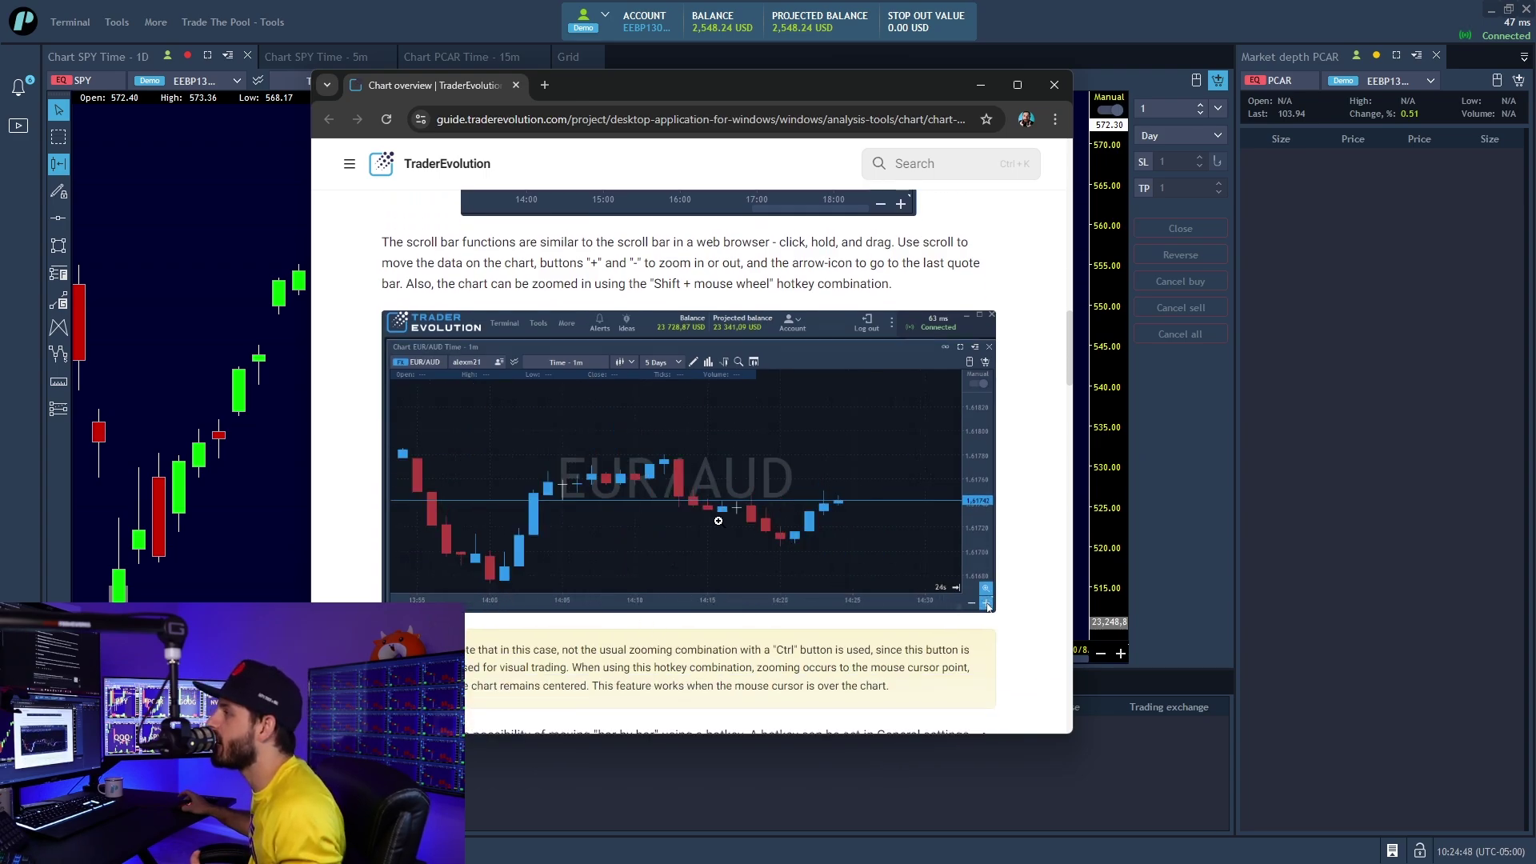
pyautogui.click(516, 85)
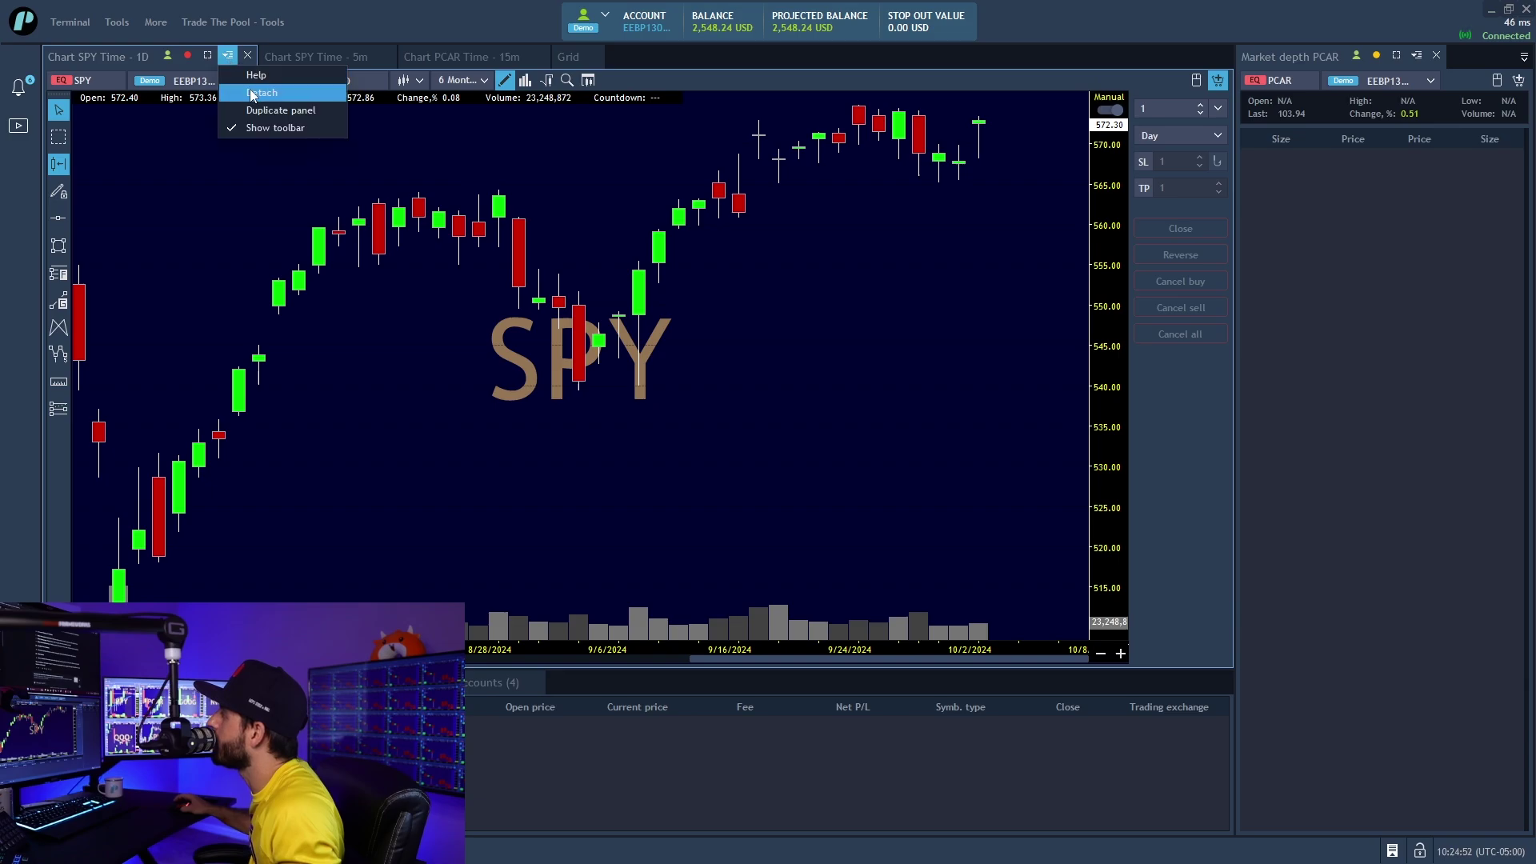
pyautogui.click(611, 277)
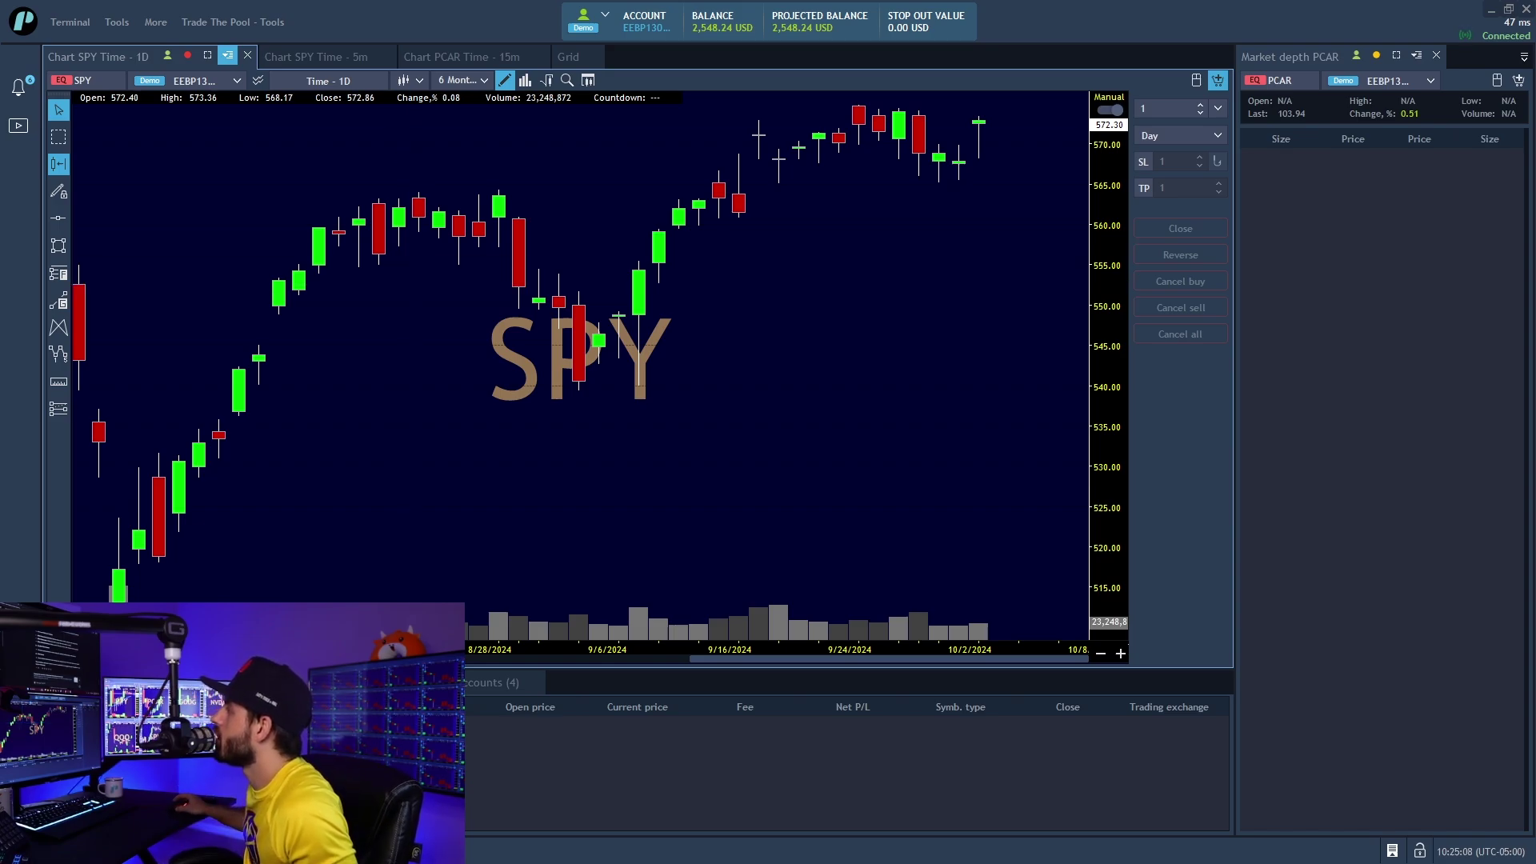
# Open a new chart panel, zoom its time axis out, and set the price axis to automatic scaling.
pyautogui.click(73, 23)
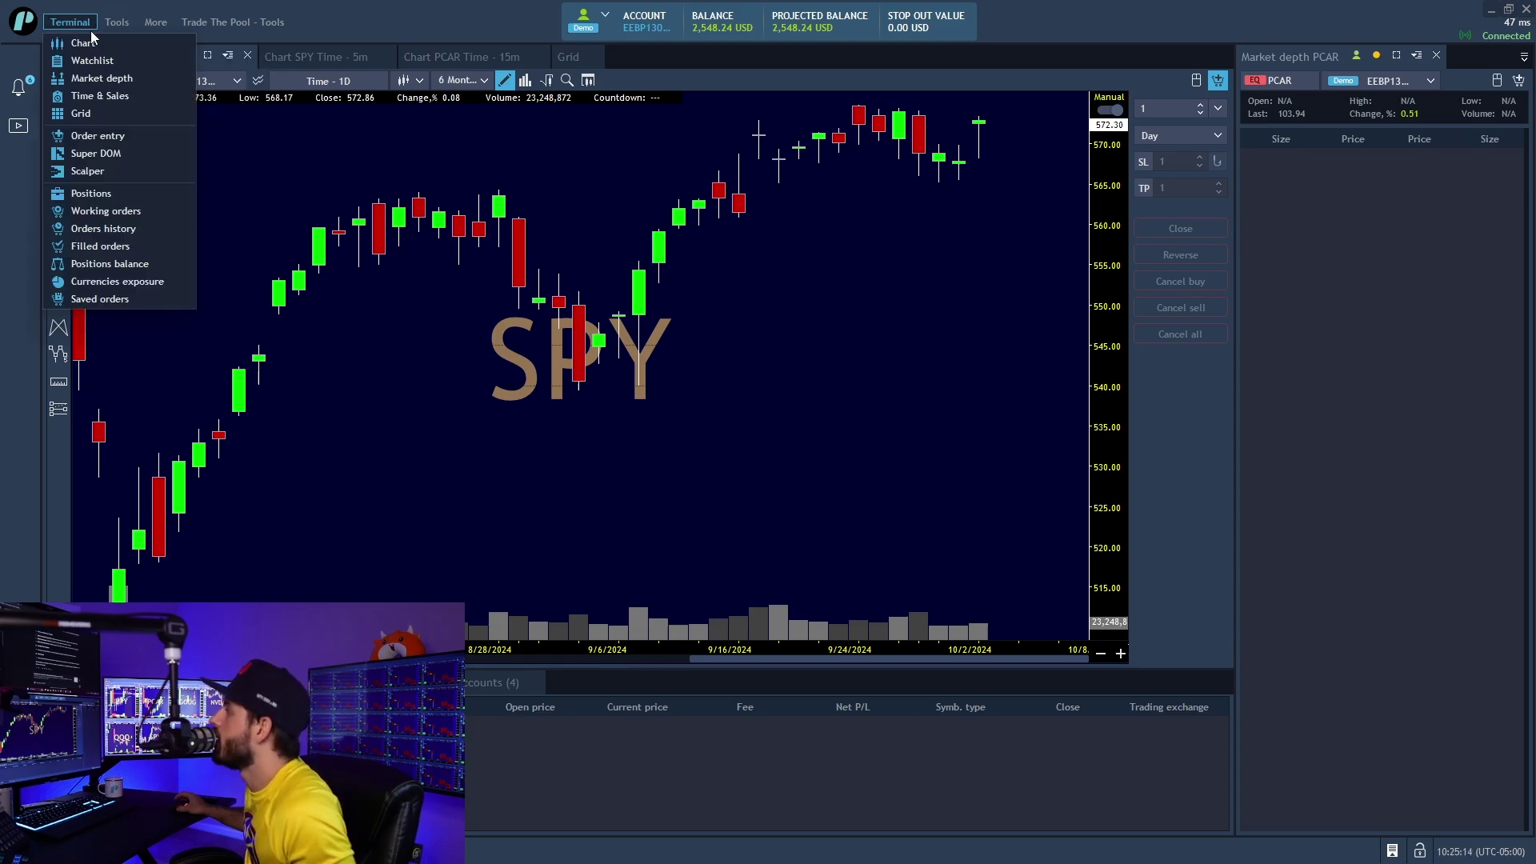
pyautogui.click(91, 44)
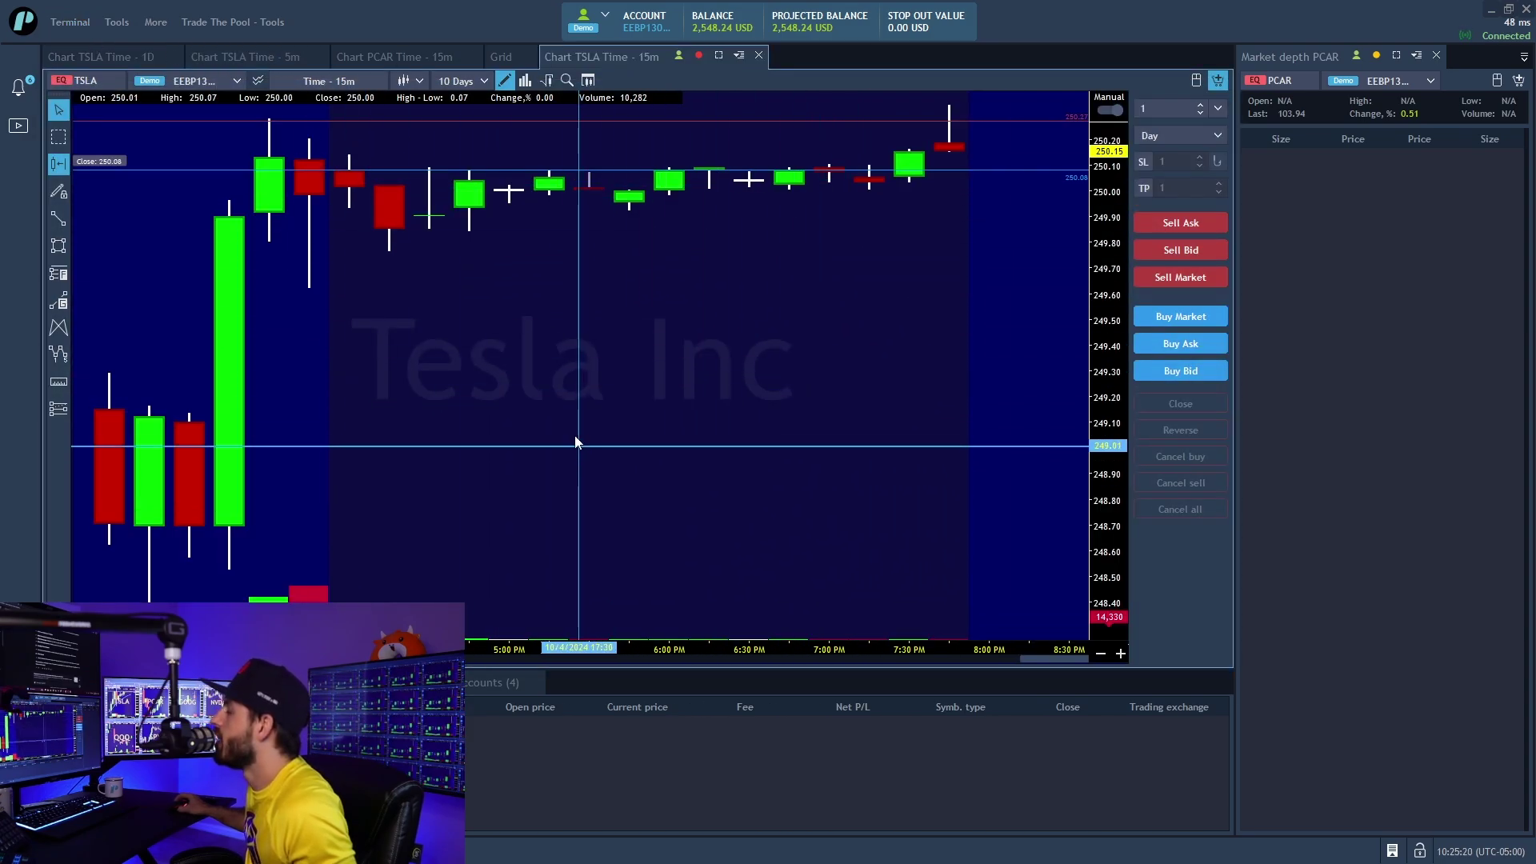
pyautogui.click(1101, 653)
pyautogui.click(1100, 654)
pyautogui.doubleClick(1093, 183)
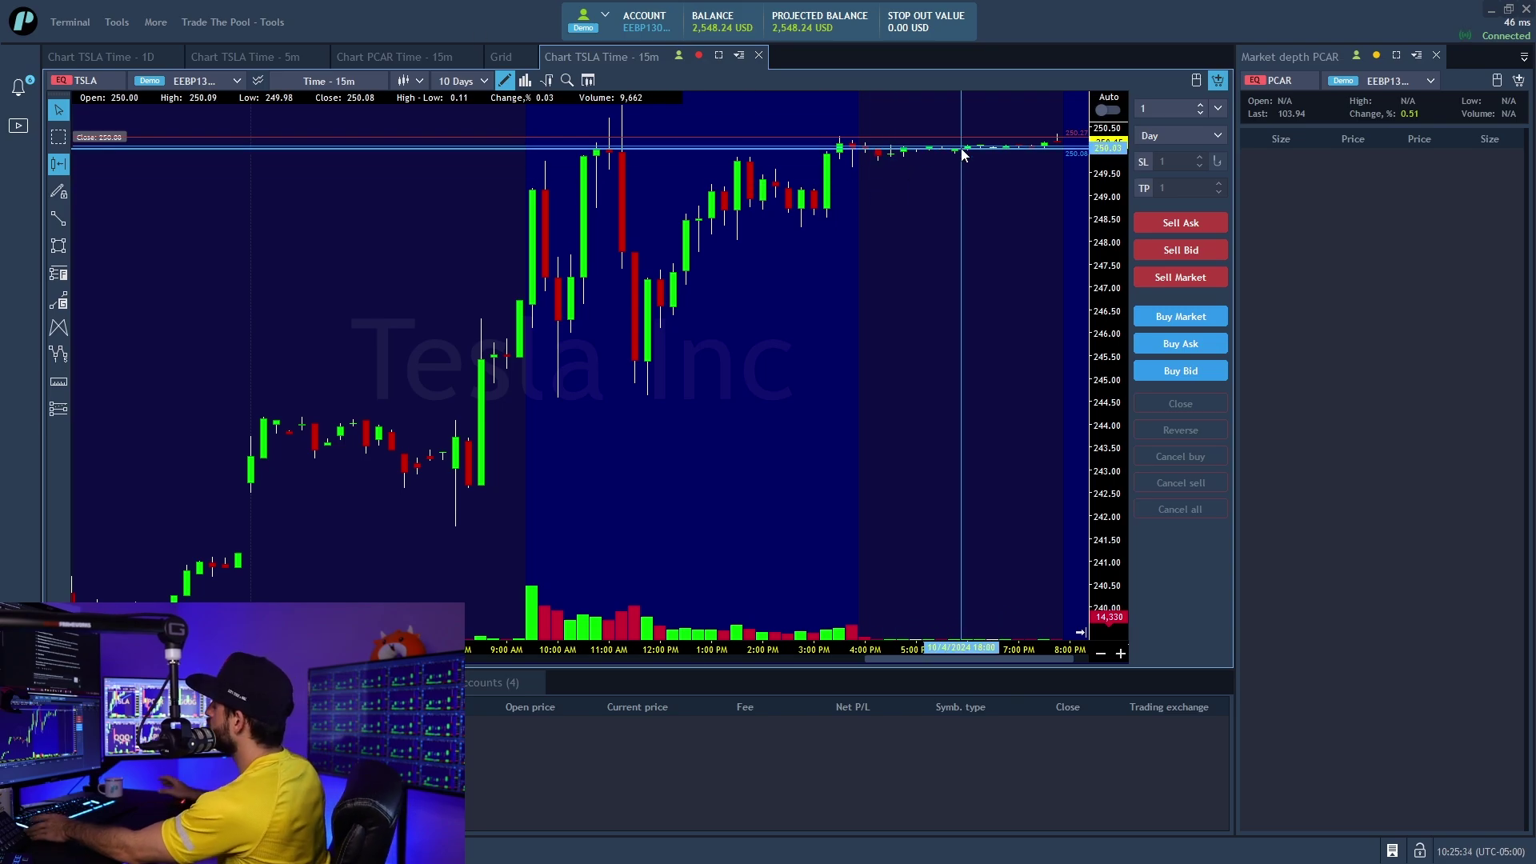
# Review the account summary with balance, margin, activity and risk management figures, and collapse it.
pyautogui.click(919, 12)
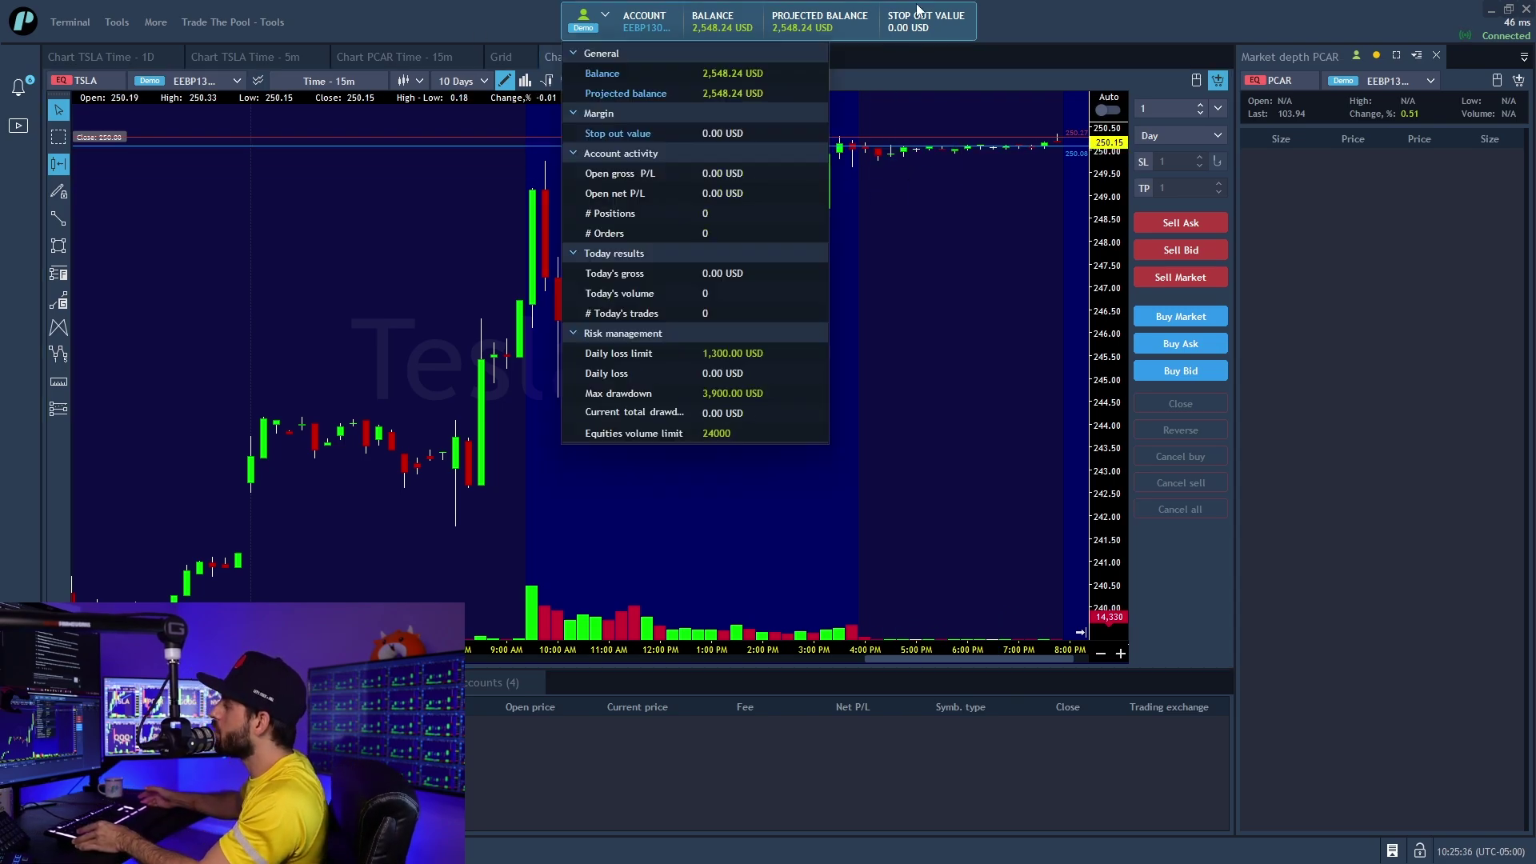
pyautogui.click(918, 11)
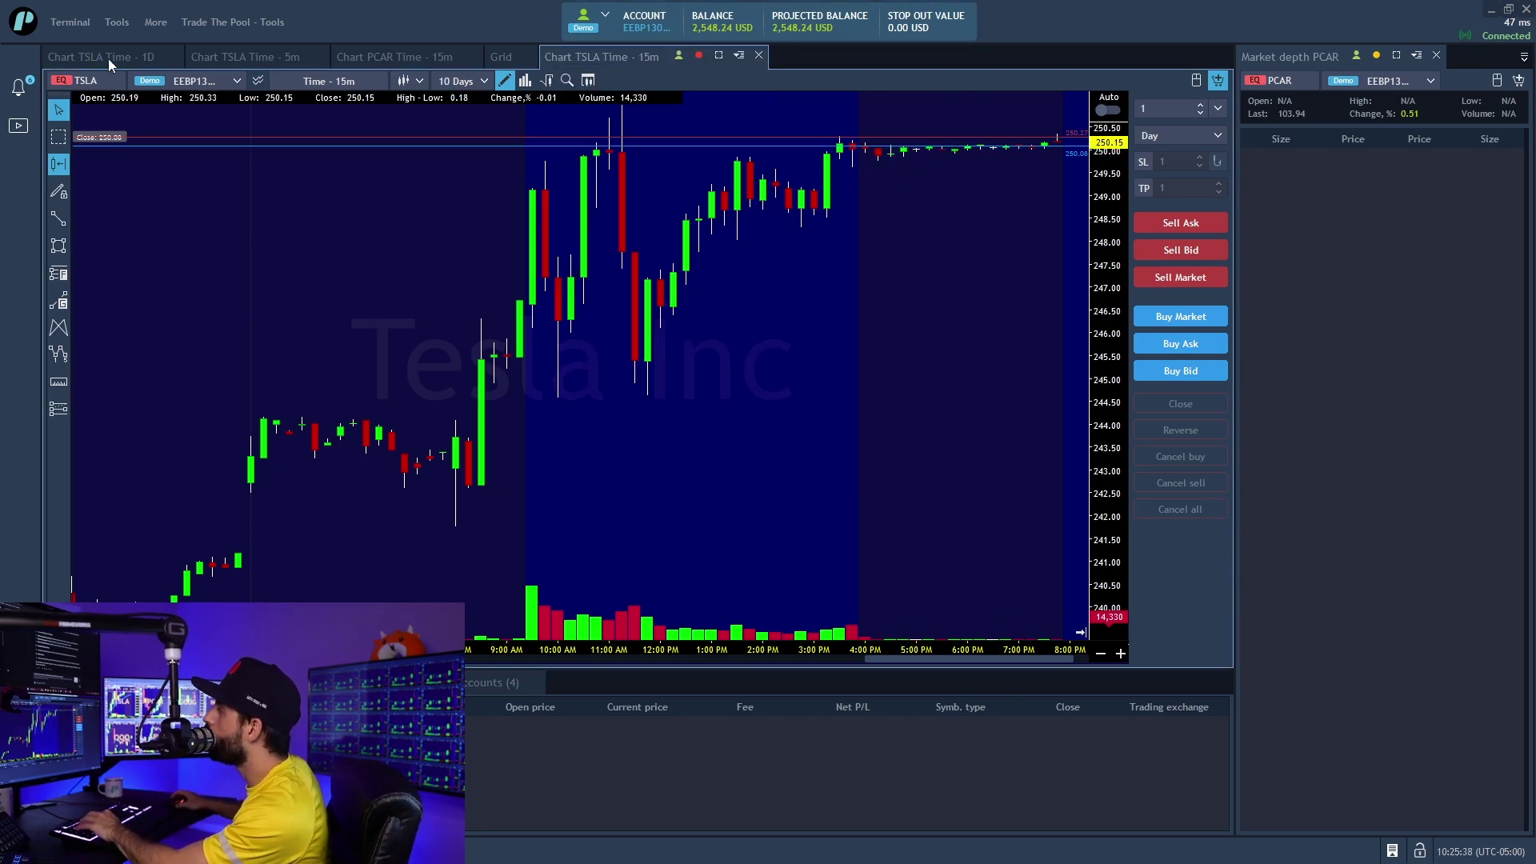
# Look up SPY in the new chart's symbol field, replace it with MACY, and load Macys Inc (M).
pyautogui.click(96, 80)
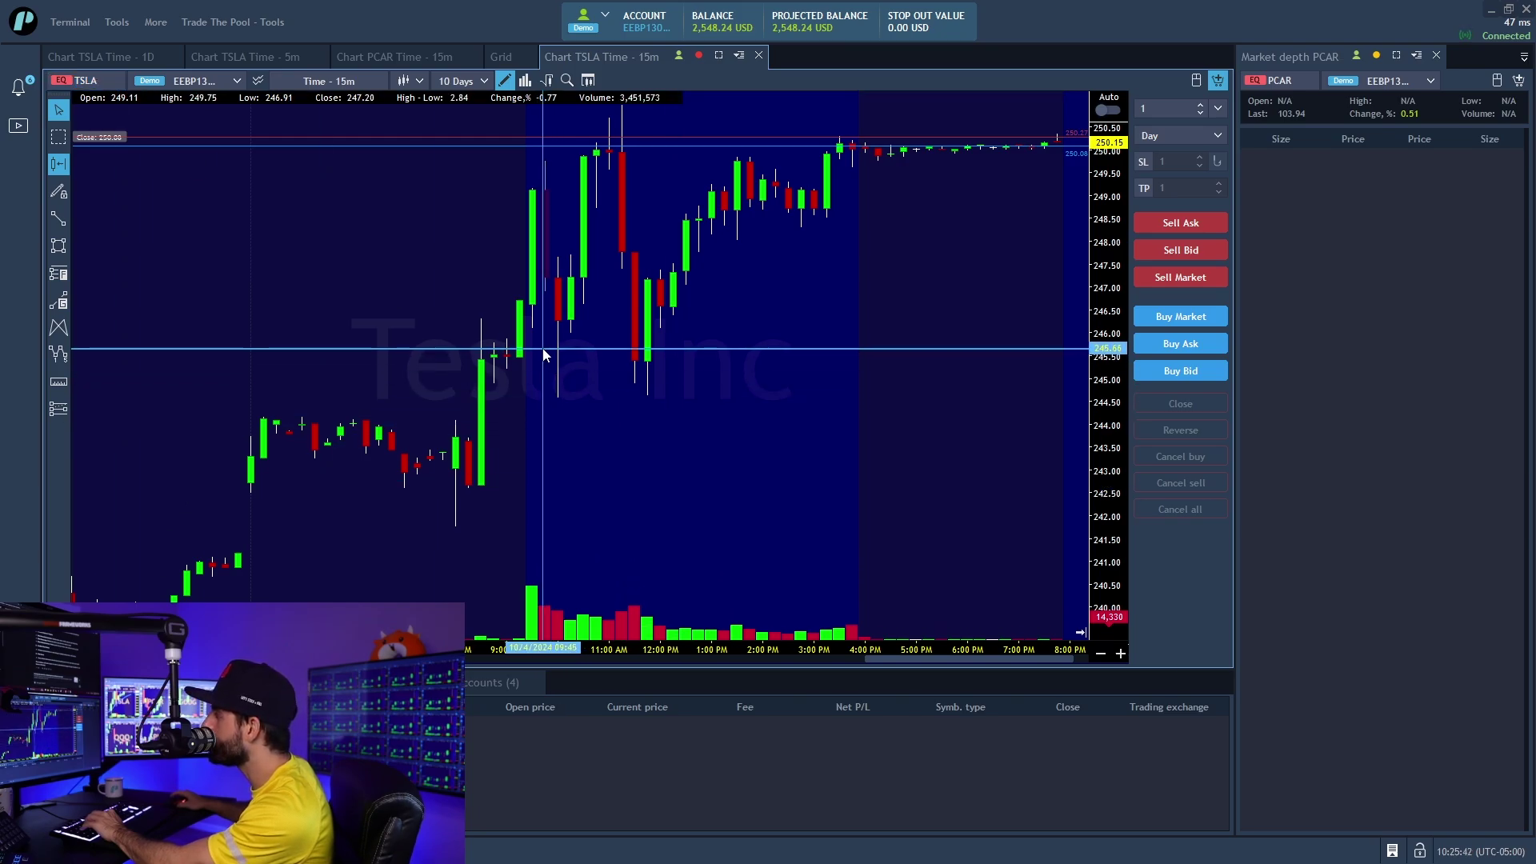
pyautogui.write('SPY')
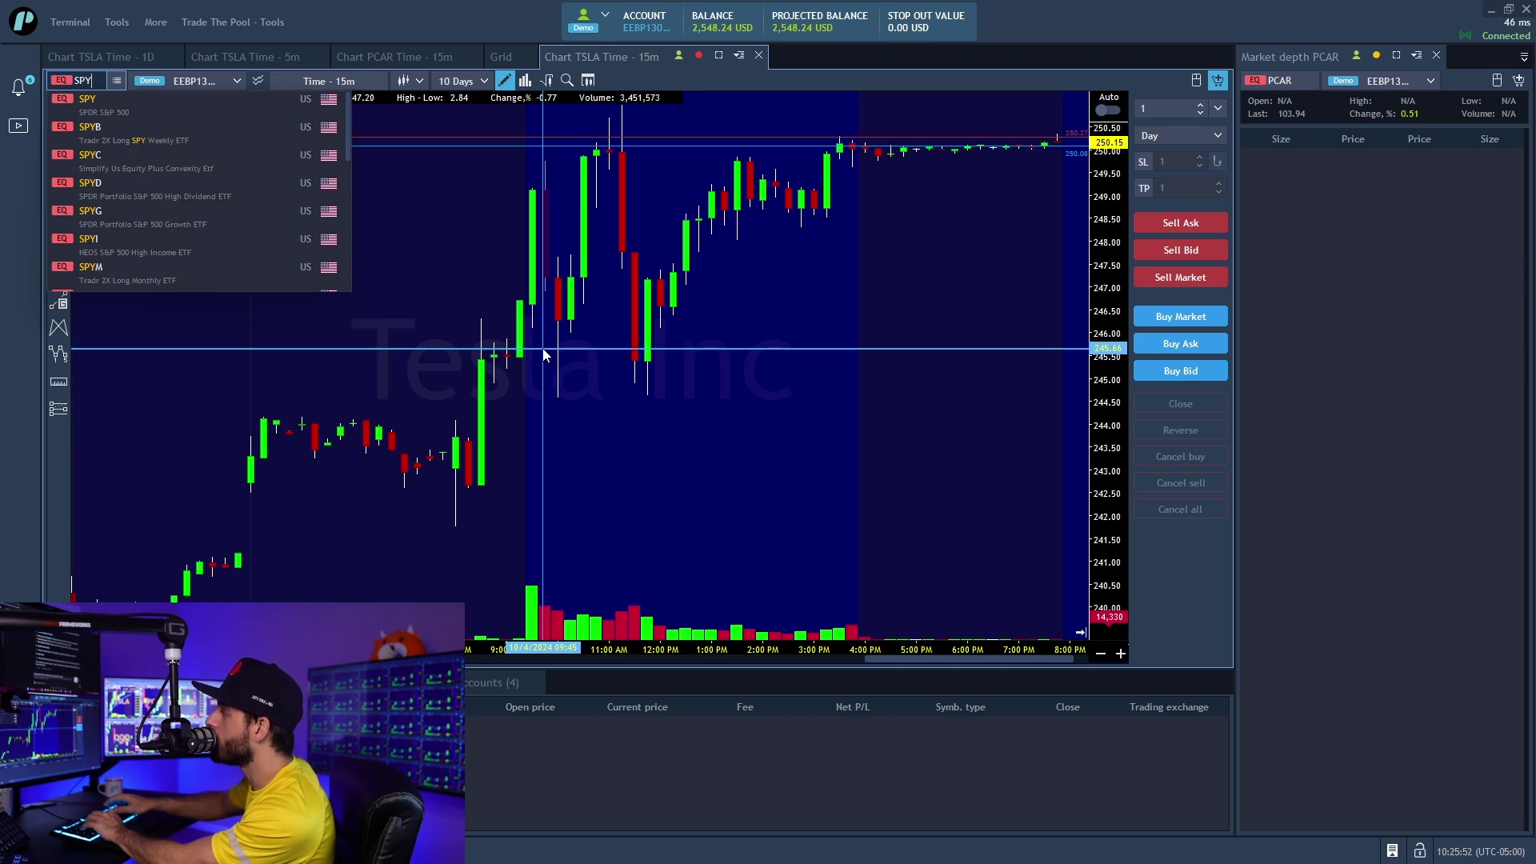
pyautogui.press('BackSpace')
pyautogui.press('BackSpace')
pyautogui.press('BackSpace')
pyautogui.write('MACY')
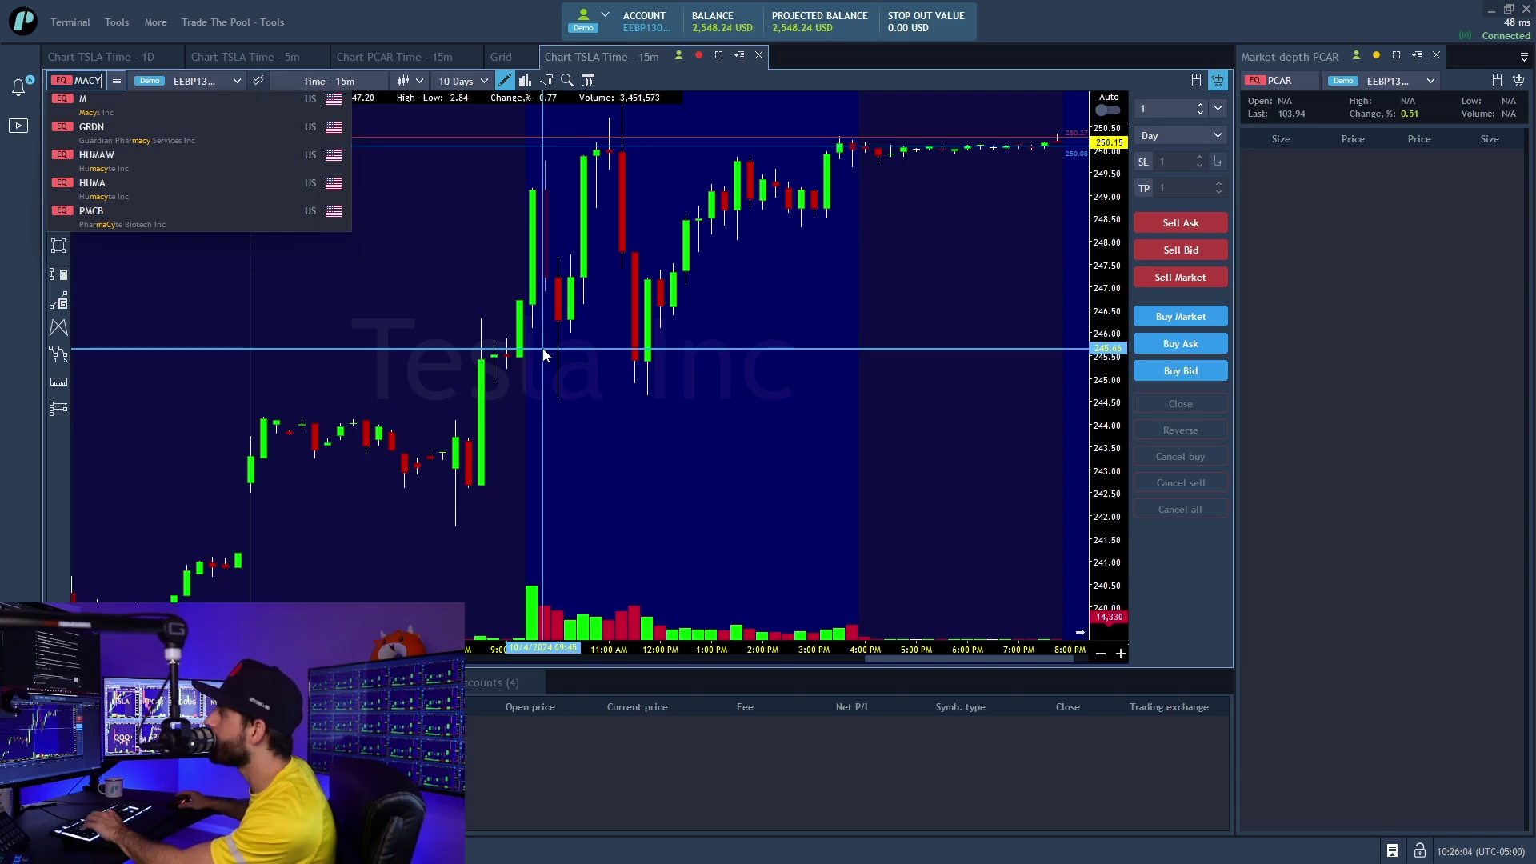
pyautogui.click(218, 101)
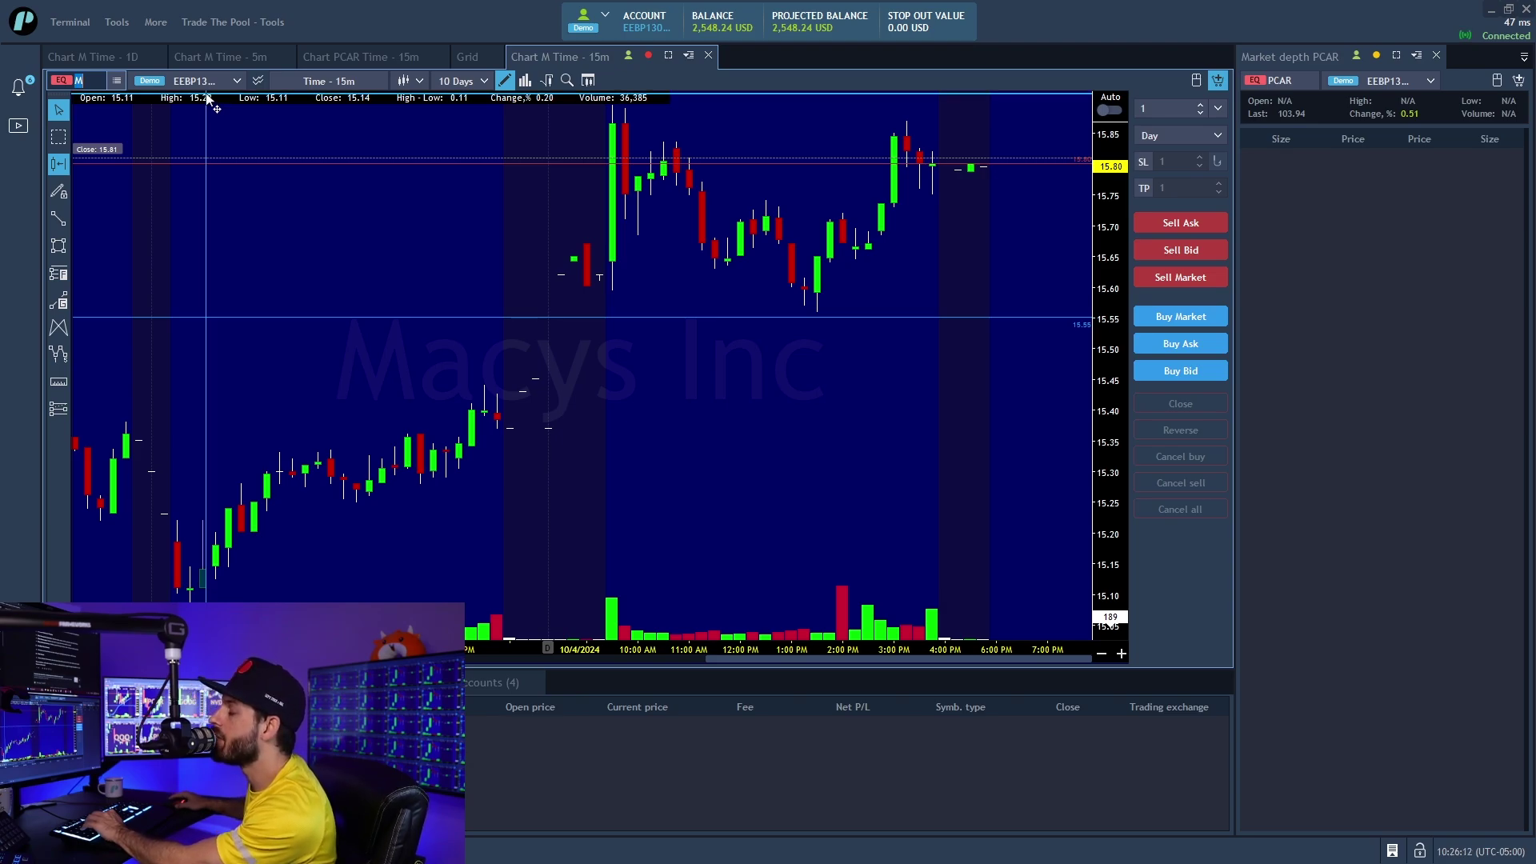
# Choose Red as the new chart's link color and link the market depth panel with Red as well.
pyautogui.click(648, 55)
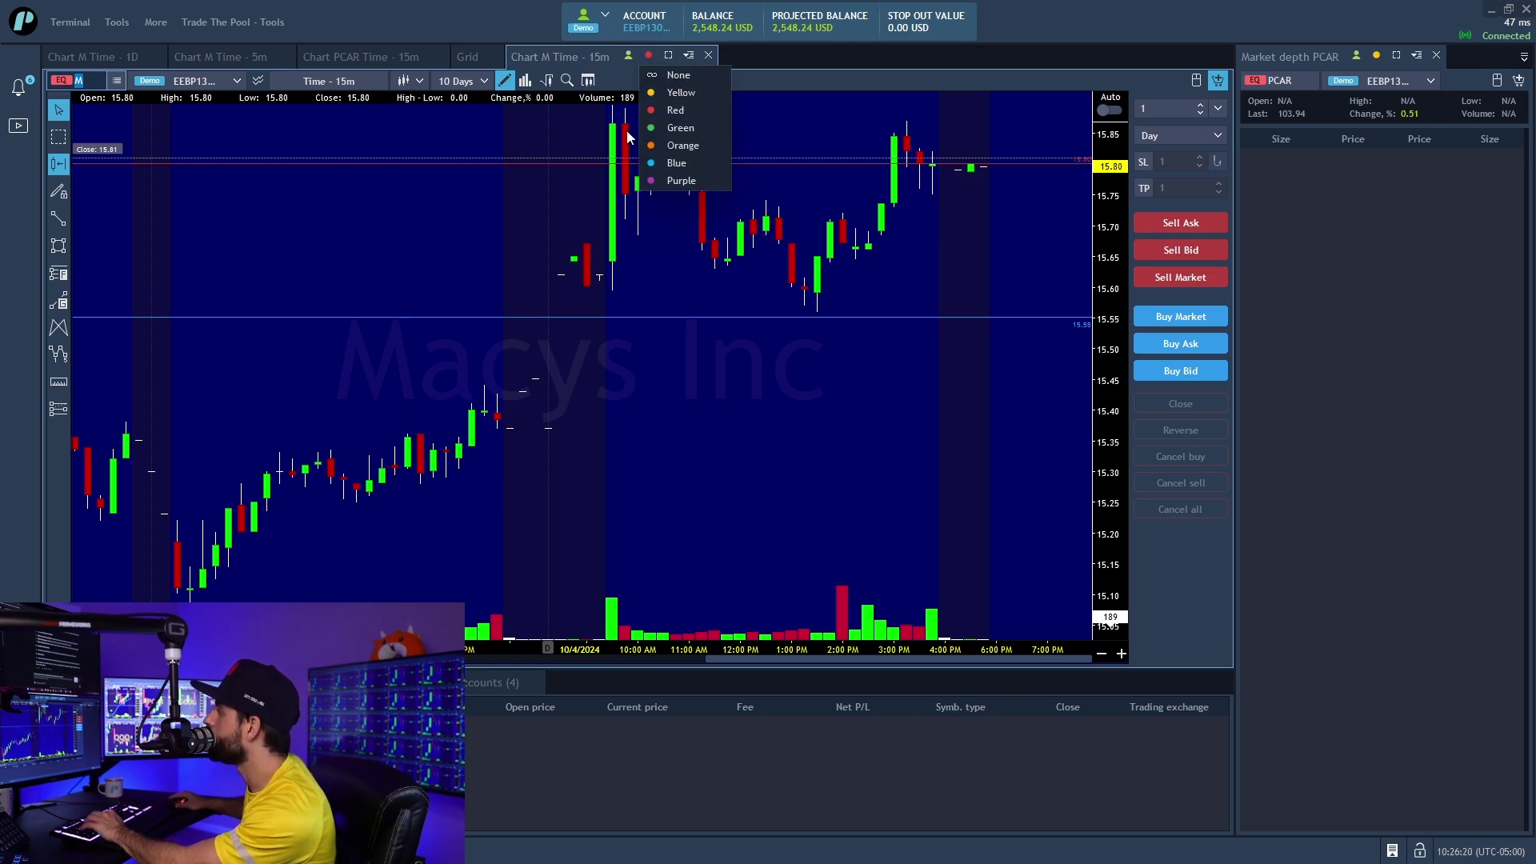
pyautogui.click(656, 114)
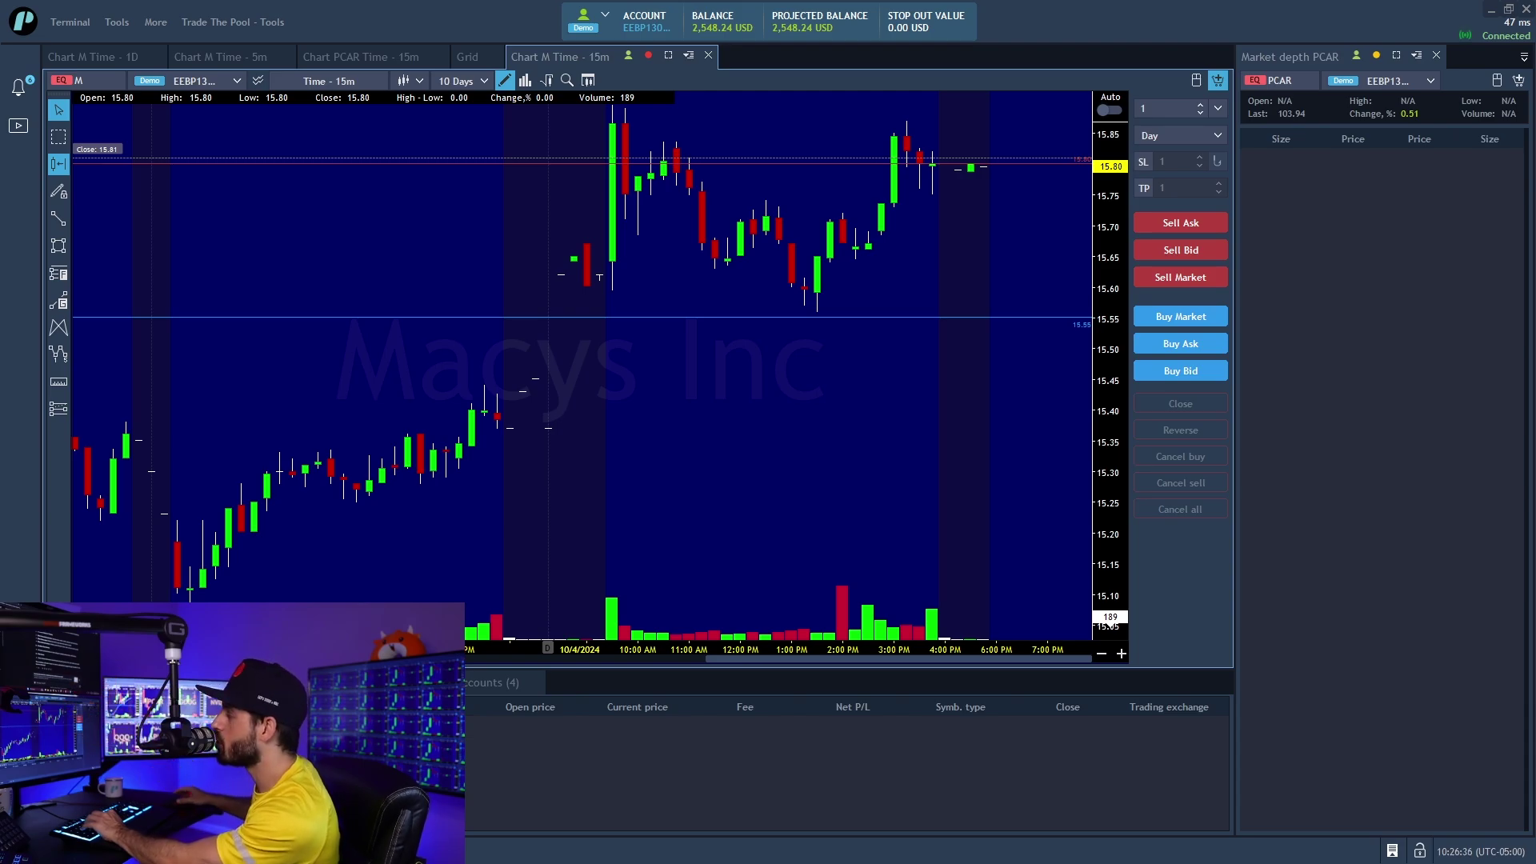
pyautogui.click(1377, 56)
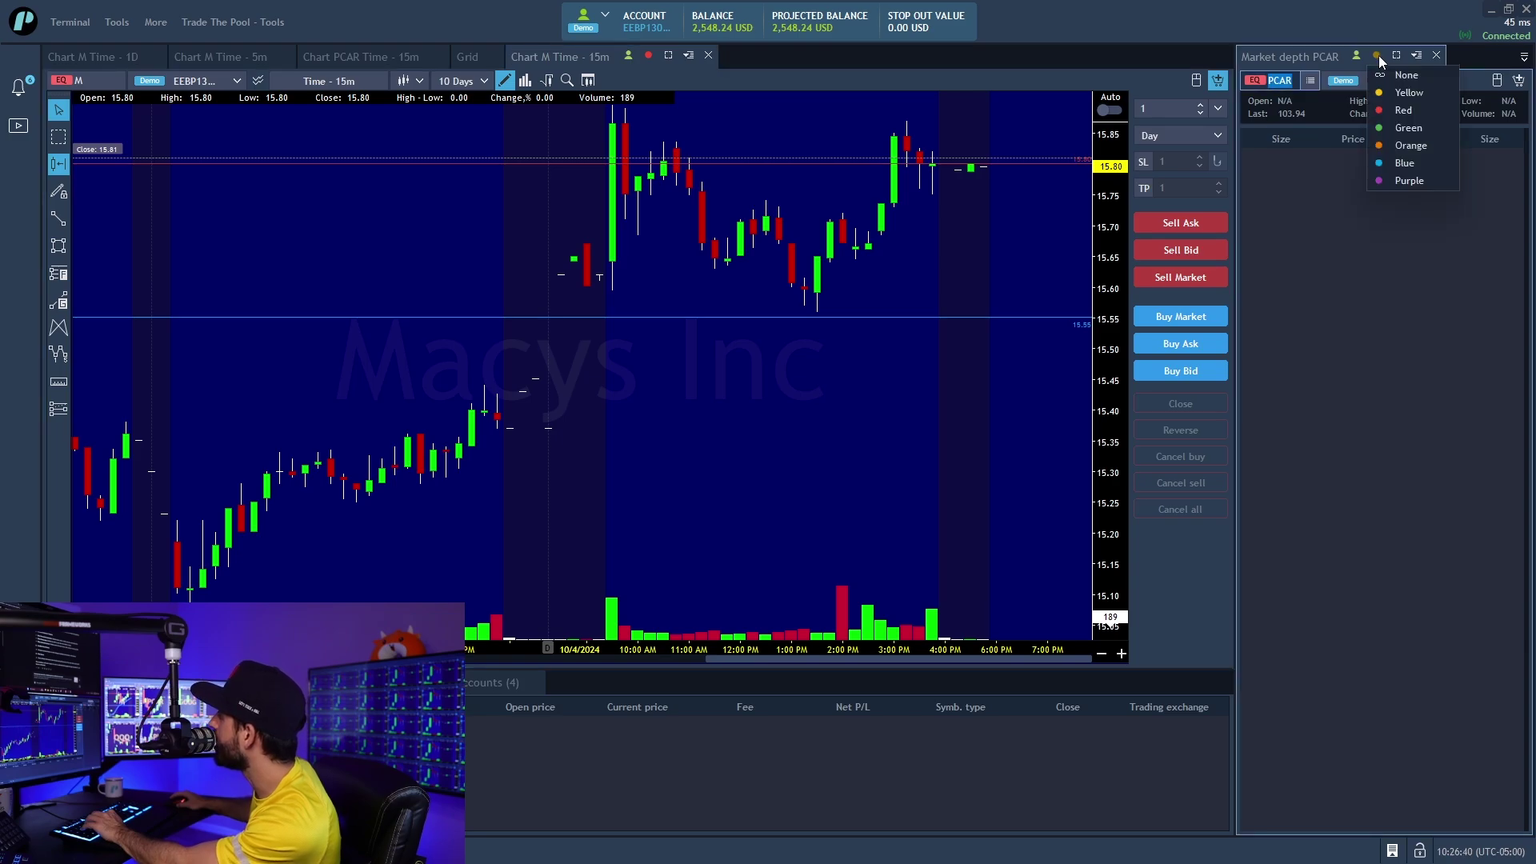
pyautogui.click(1401, 110)
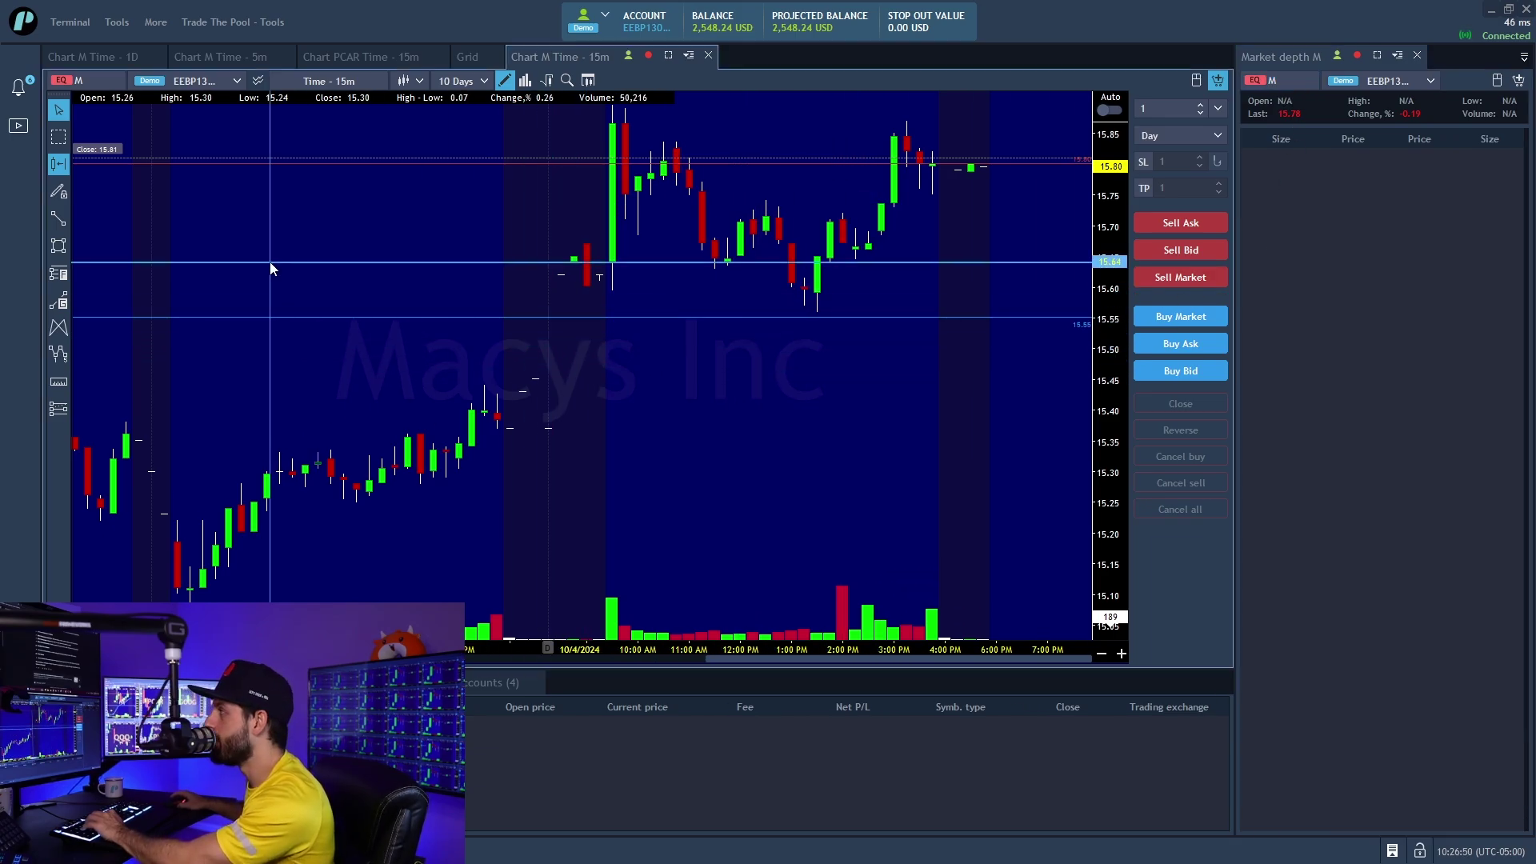
# Switch the M chart to the fourth demo account in the list, and to the third one.
pyautogui.click(237, 82)
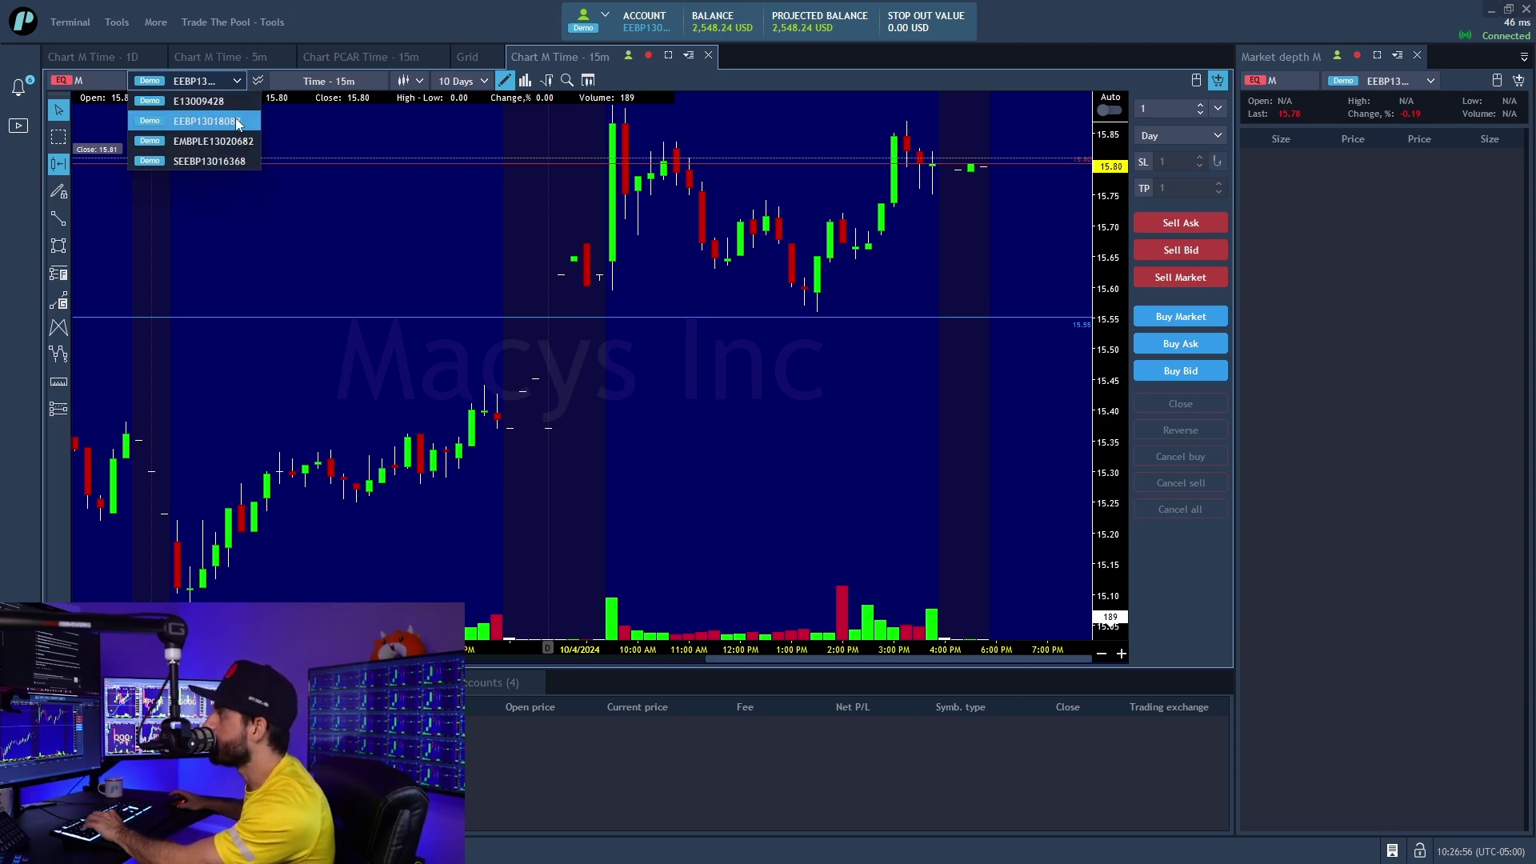
pyautogui.click(221, 161)
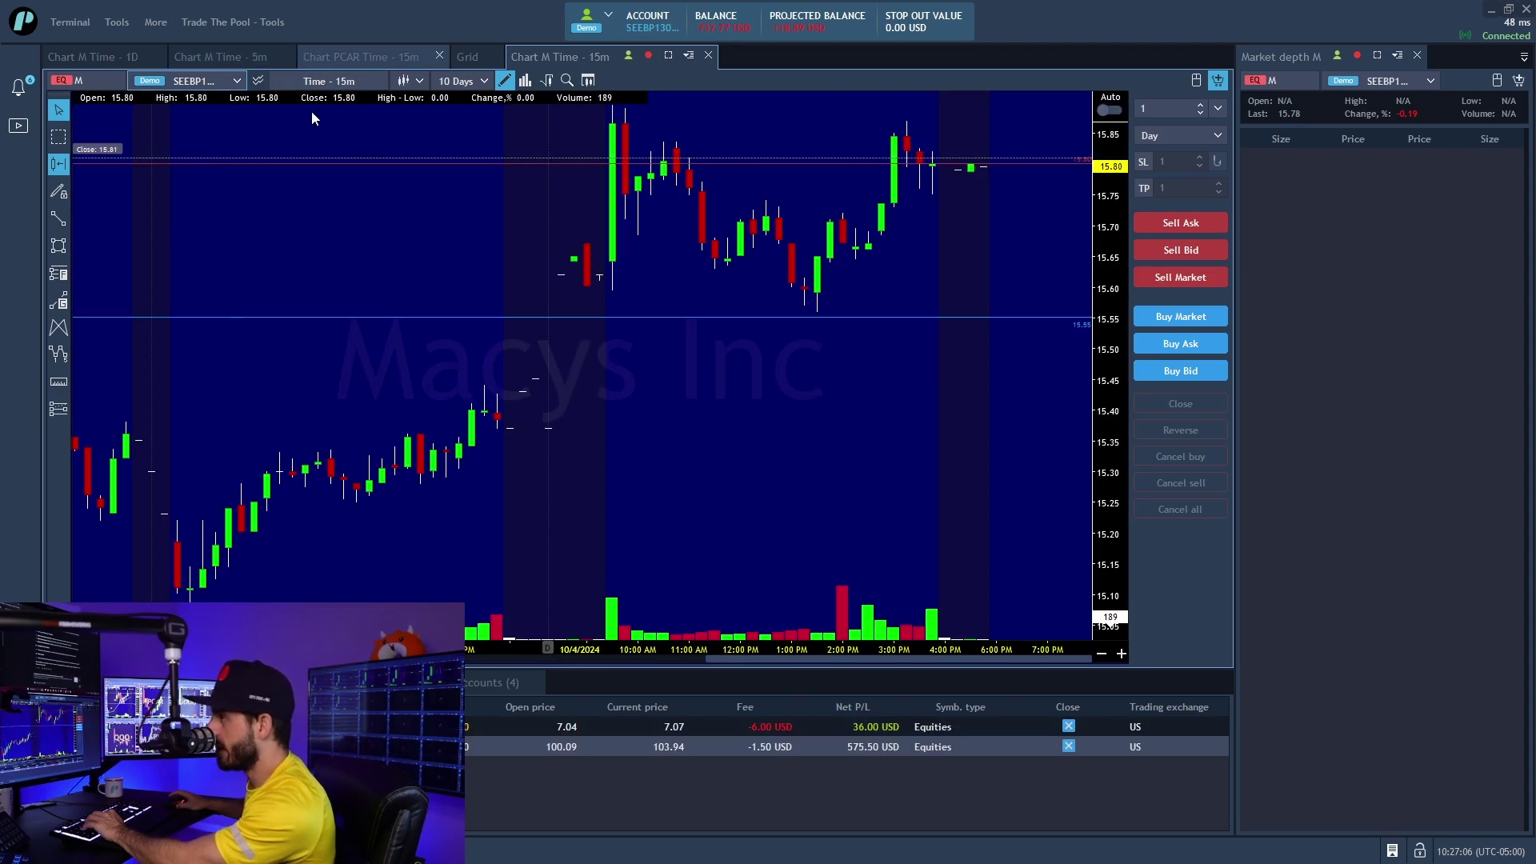
pyautogui.click(242, 85)
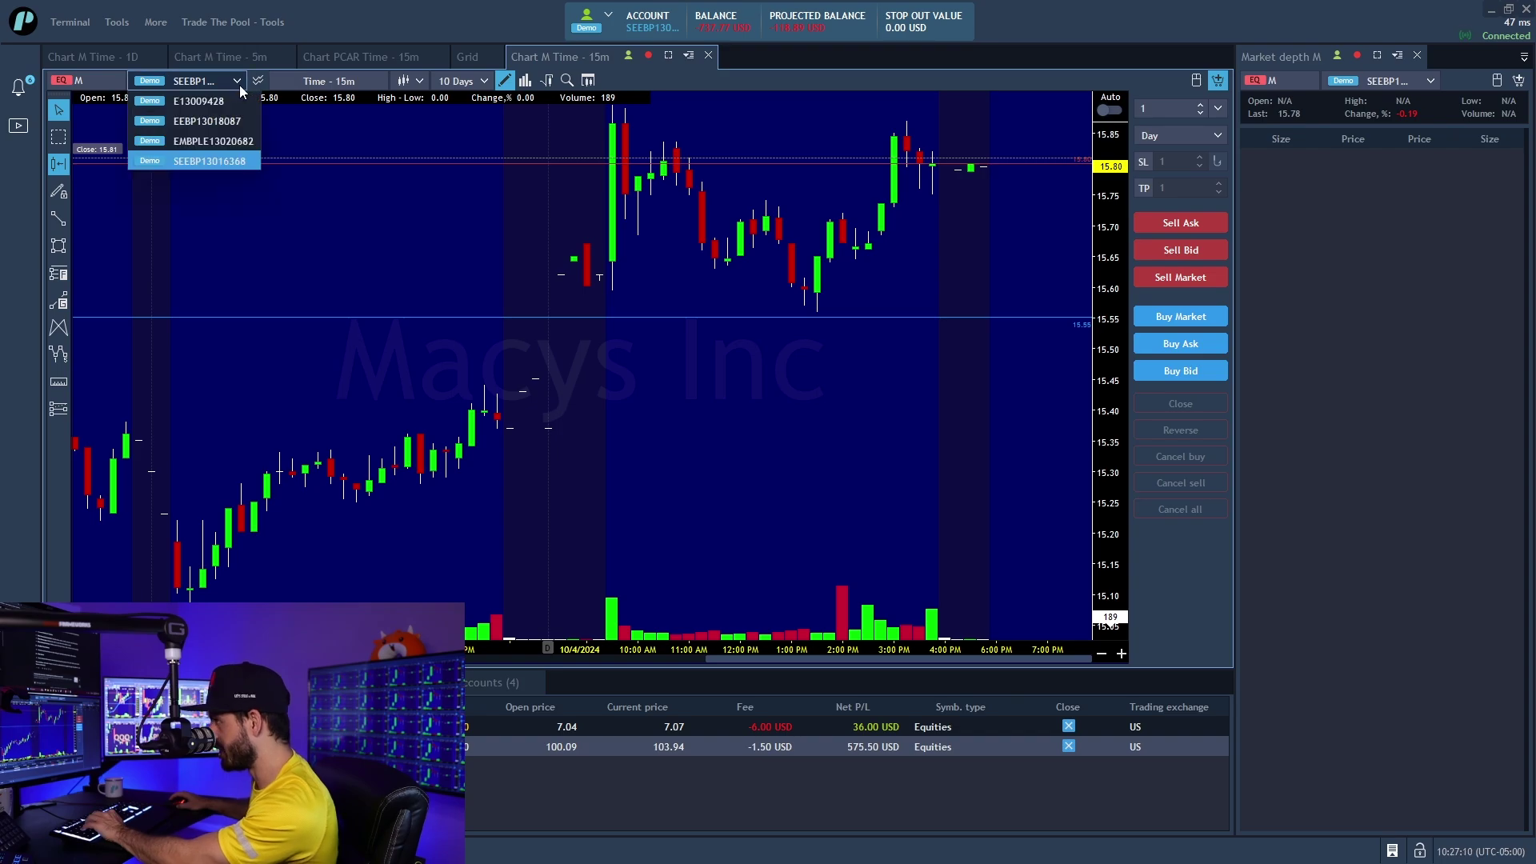
pyautogui.click(227, 142)
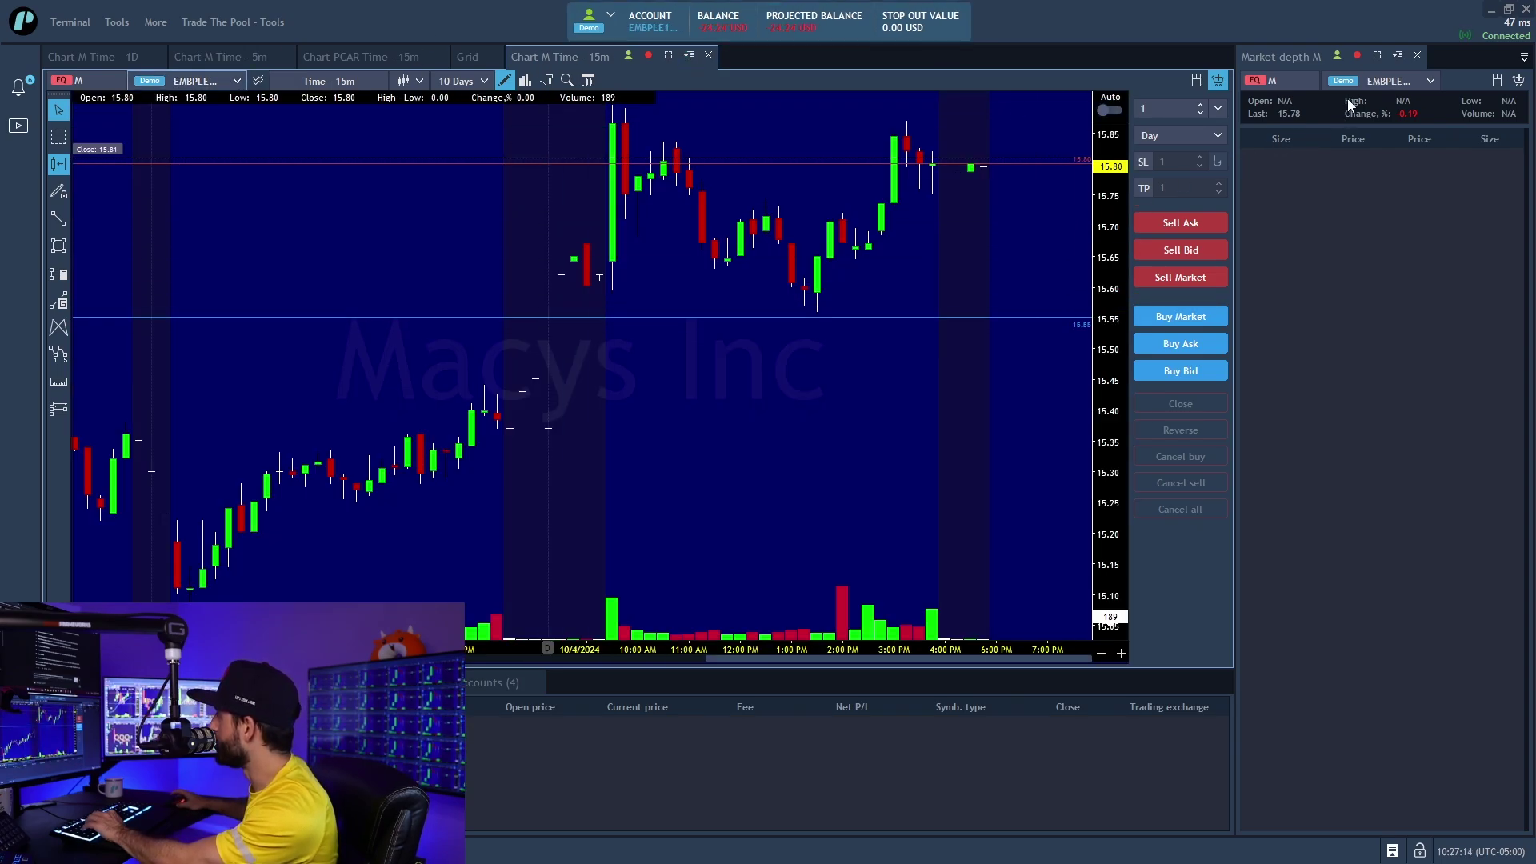
# Check the market depth panel's account and view the main account list, turning account linking off and back on.
pyautogui.click(1376, 82)
pyautogui.click(1376, 82)
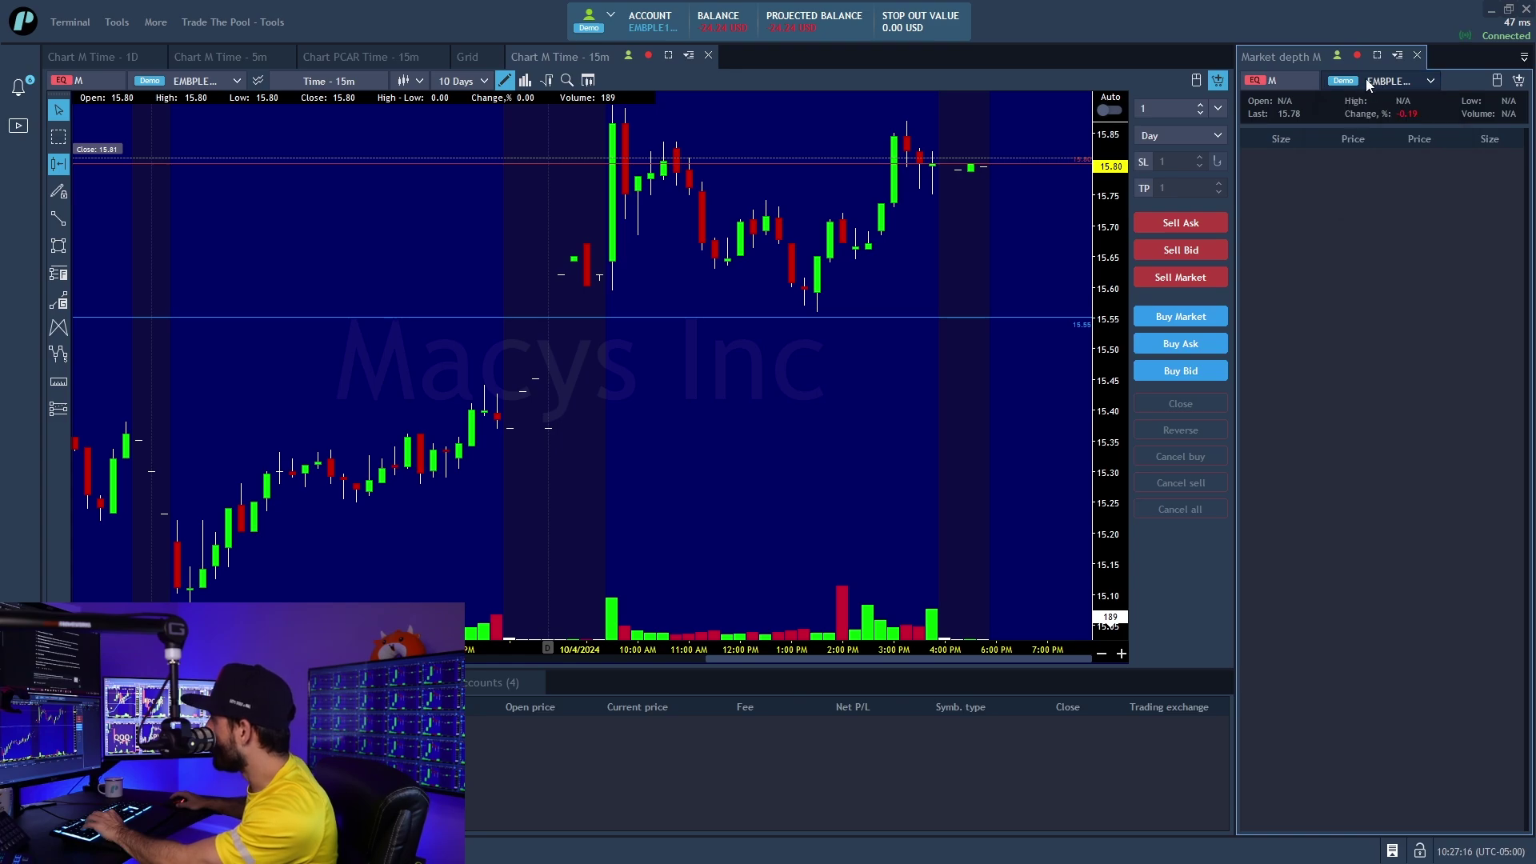
pyautogui.click(609, 22)
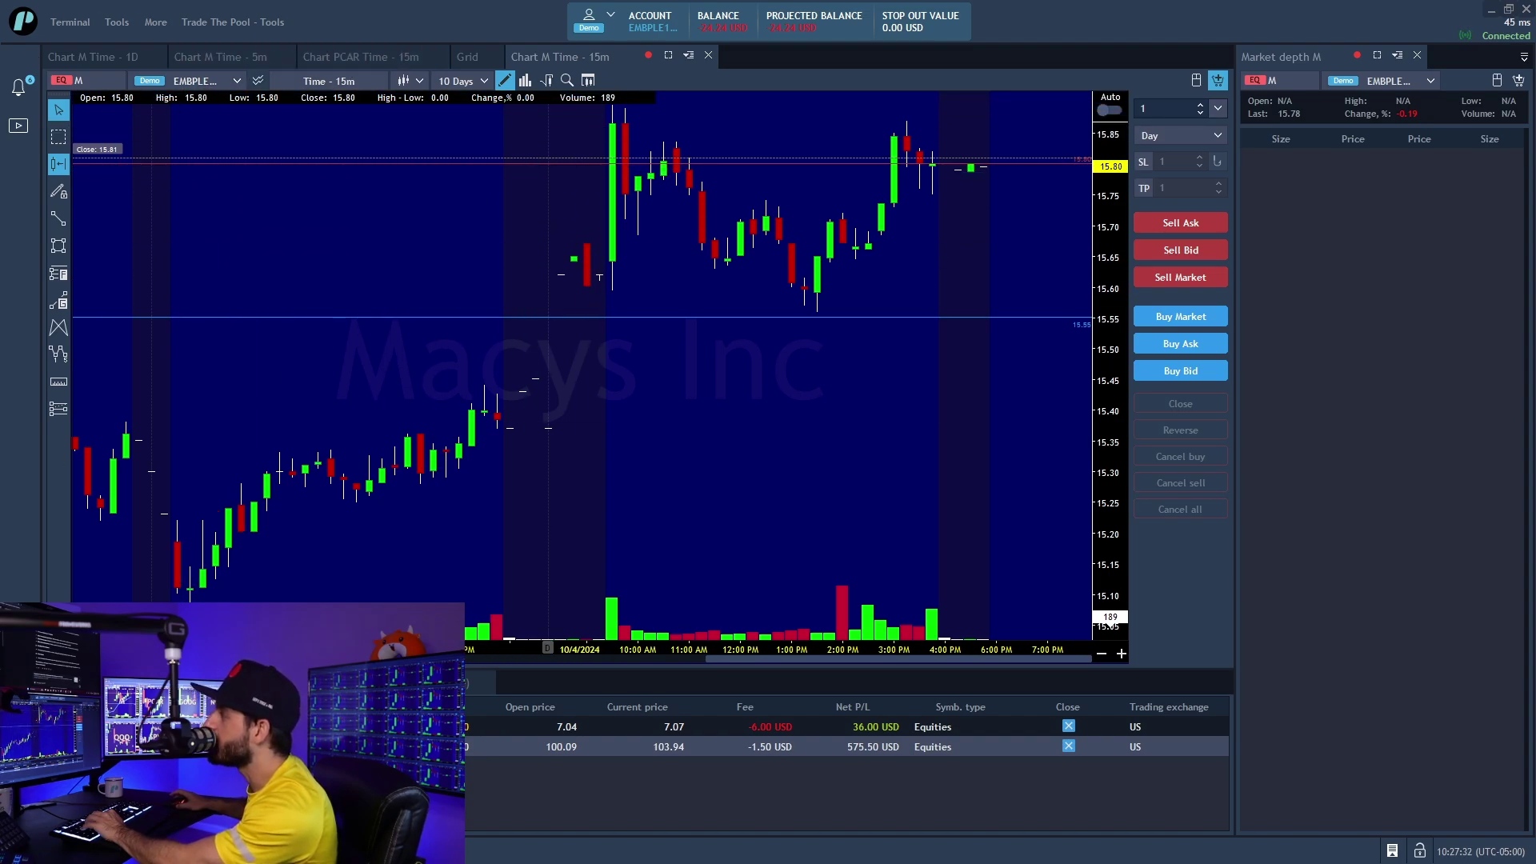
pyautogui.click(589, 22)
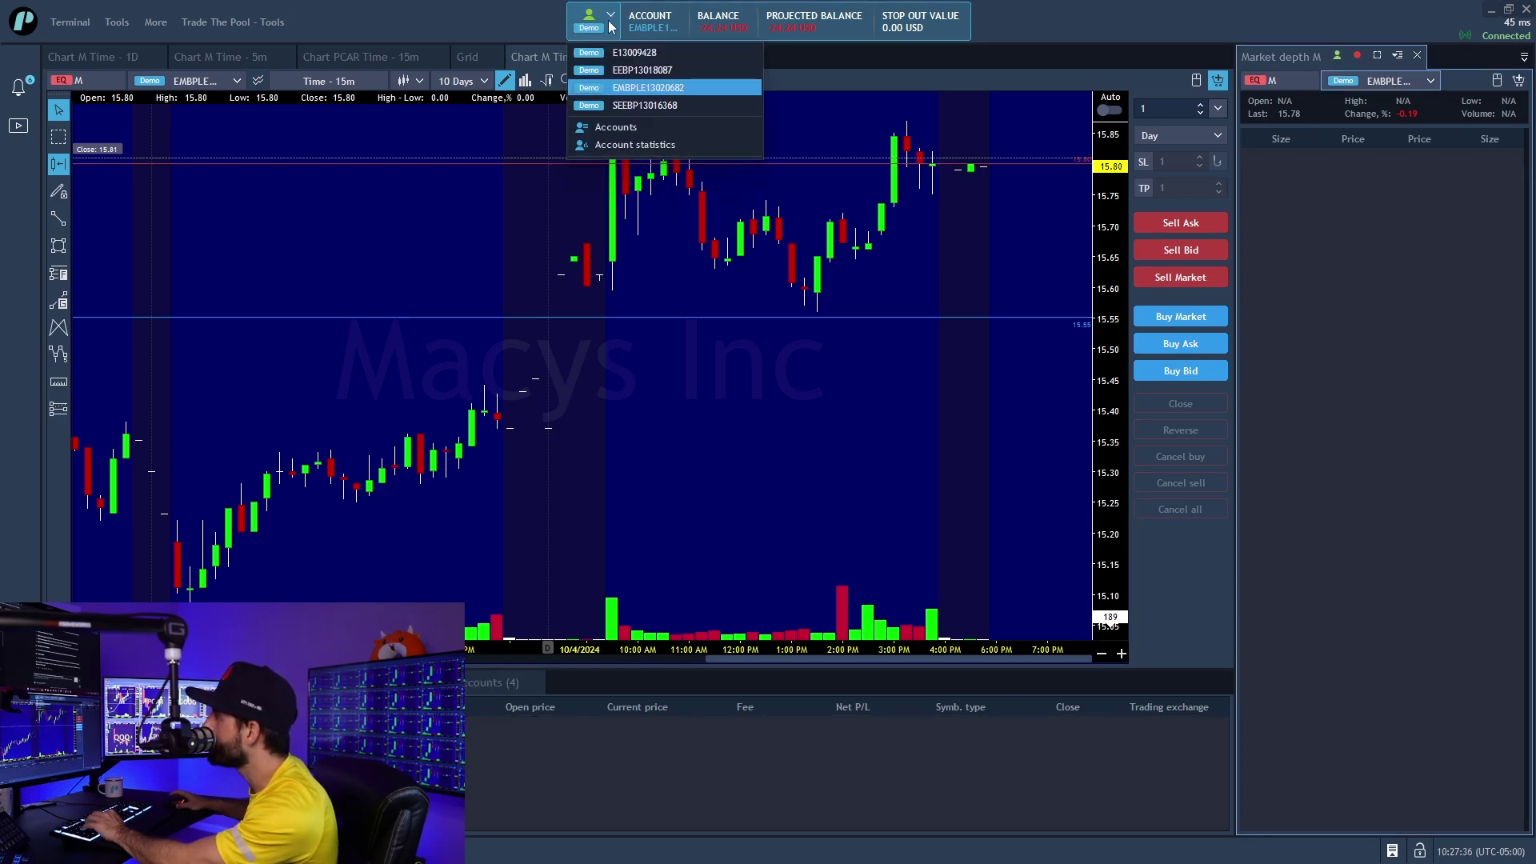
# Switch the M chart to the second demo account and check the account lists in market depth and the chart.
pyautogui.click(208, 80)
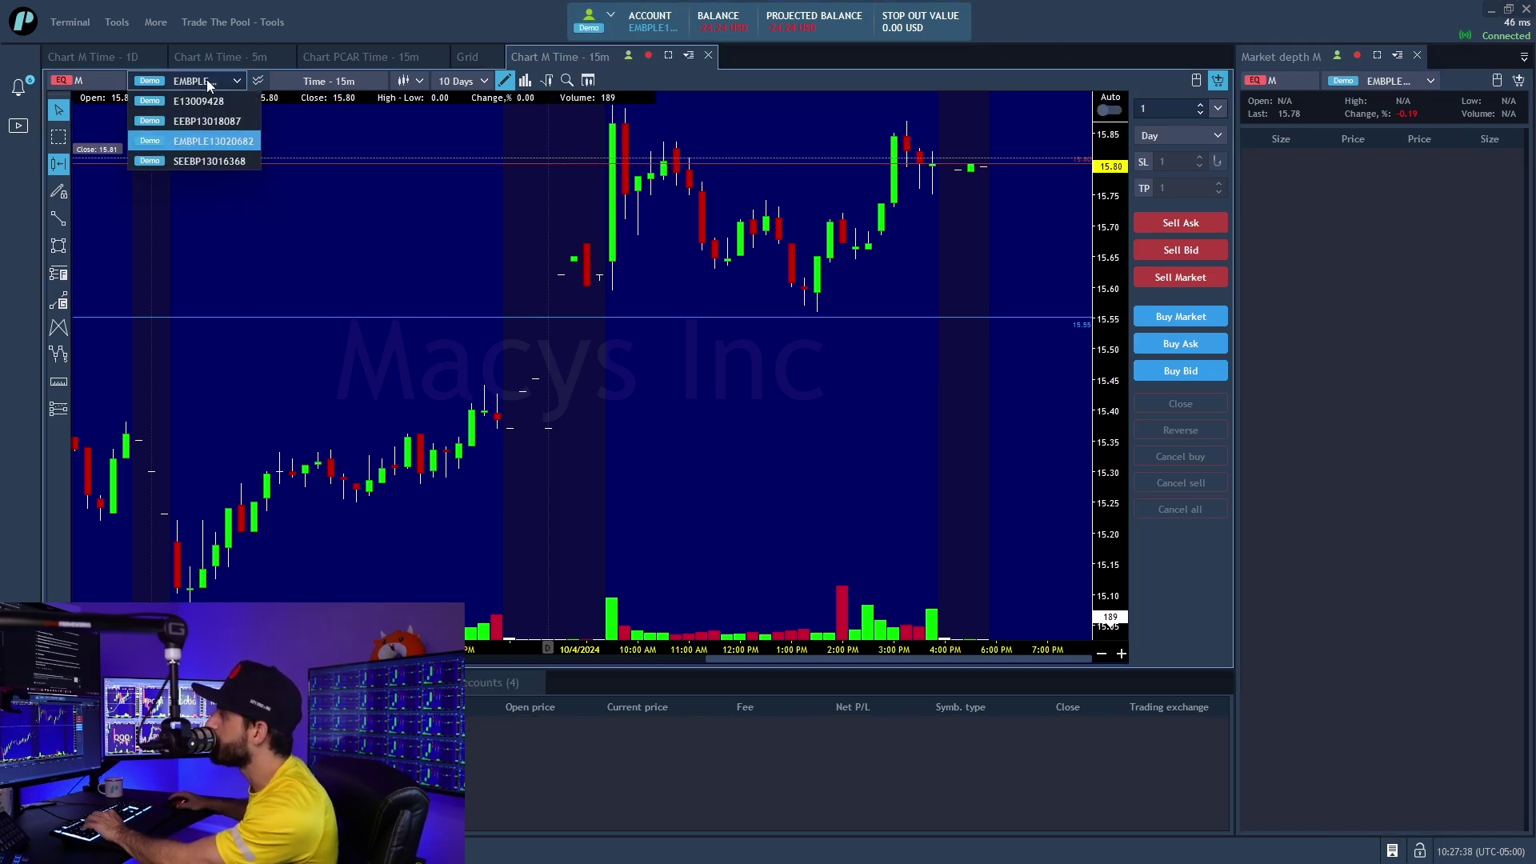
pyautogui.click(214, 124)
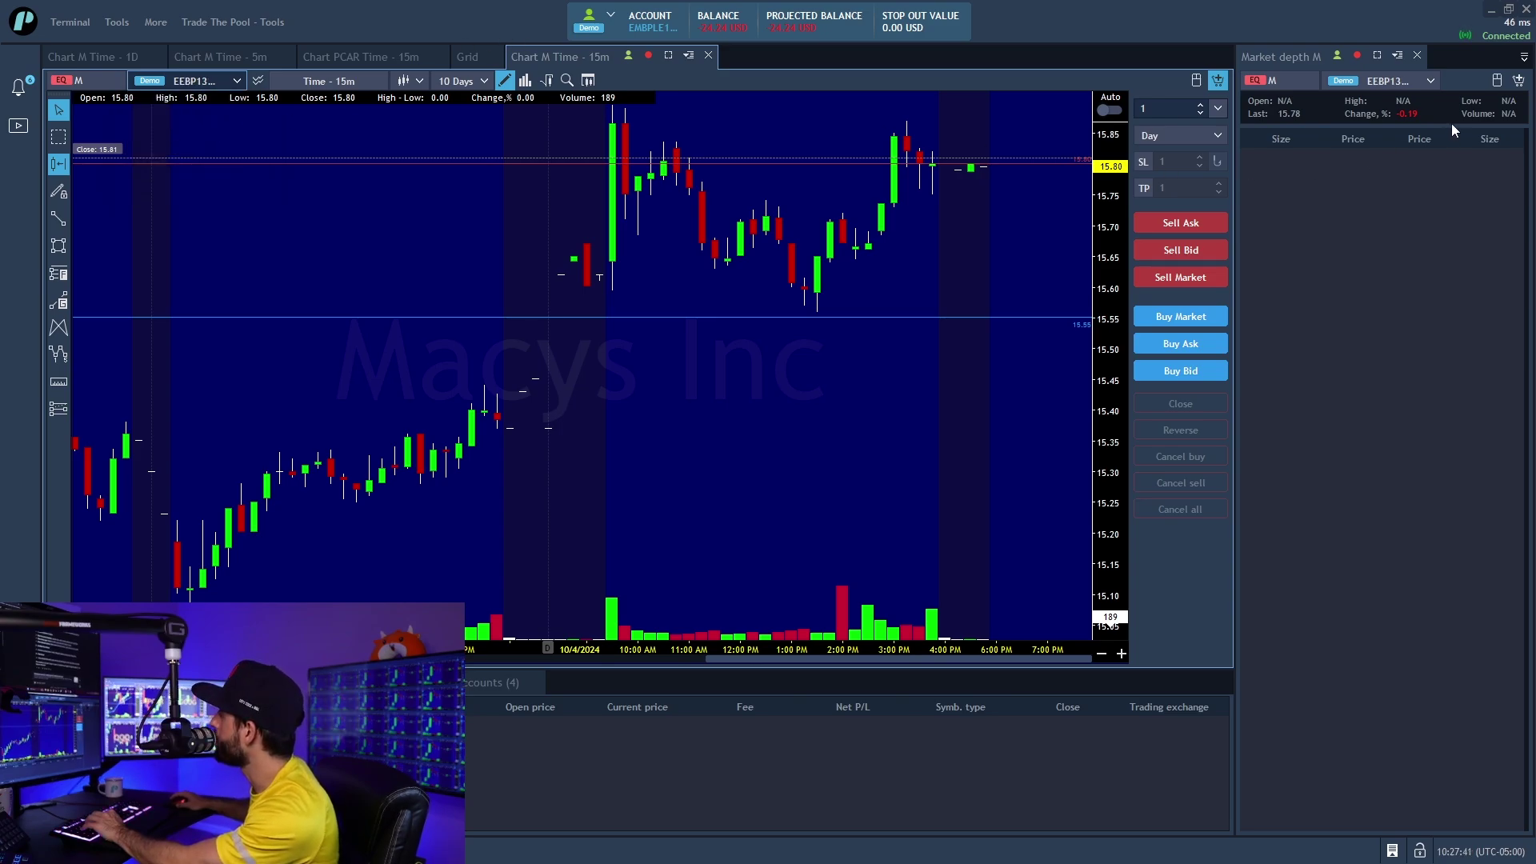
pyautogui.click(1396, 82)
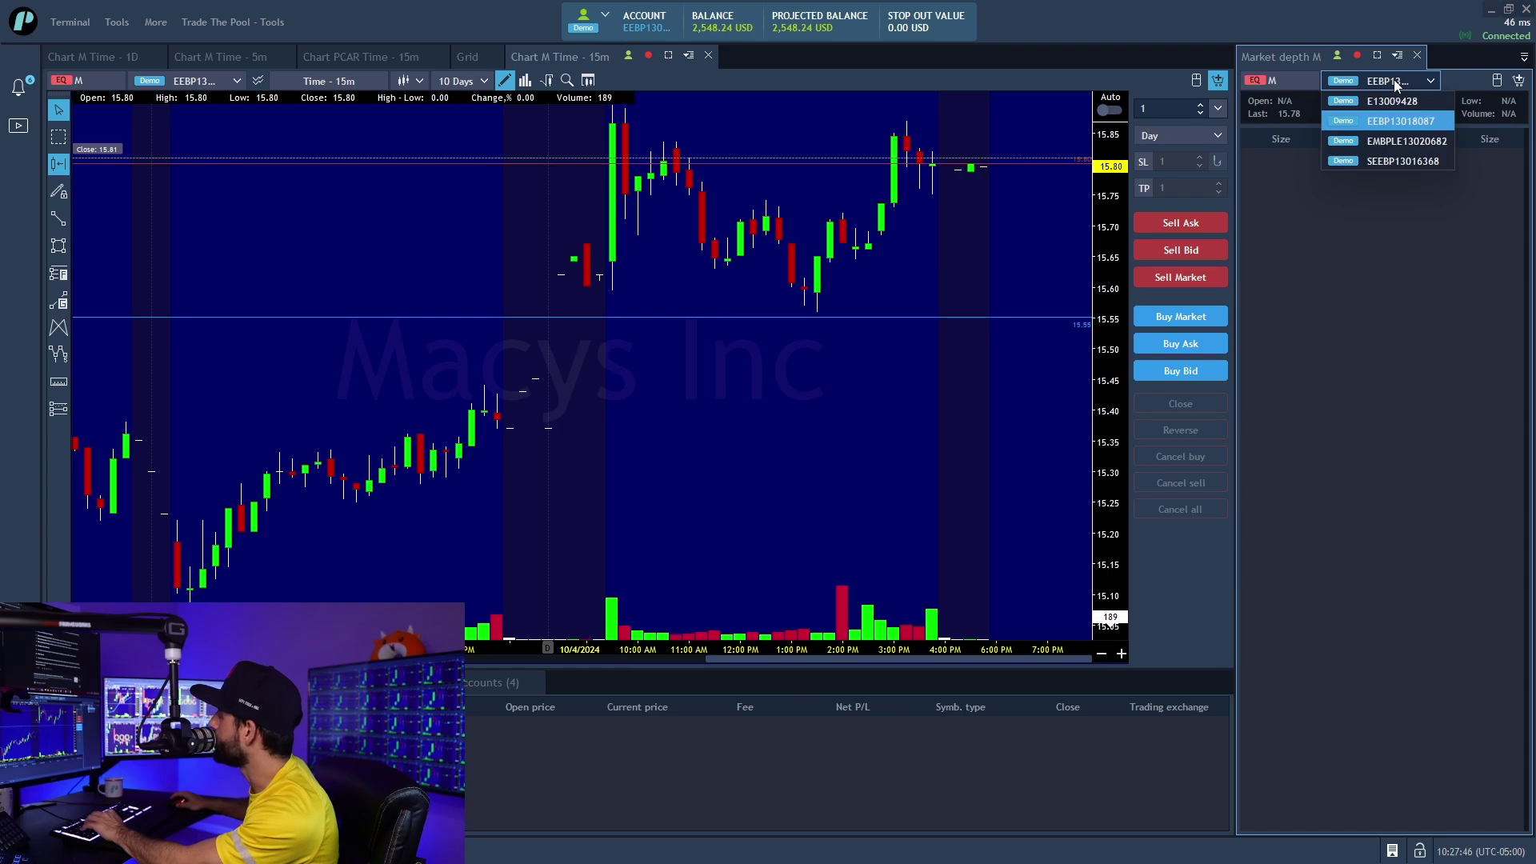
pyautogui.click(1396, 82)
pyautogui.click(213, 78)
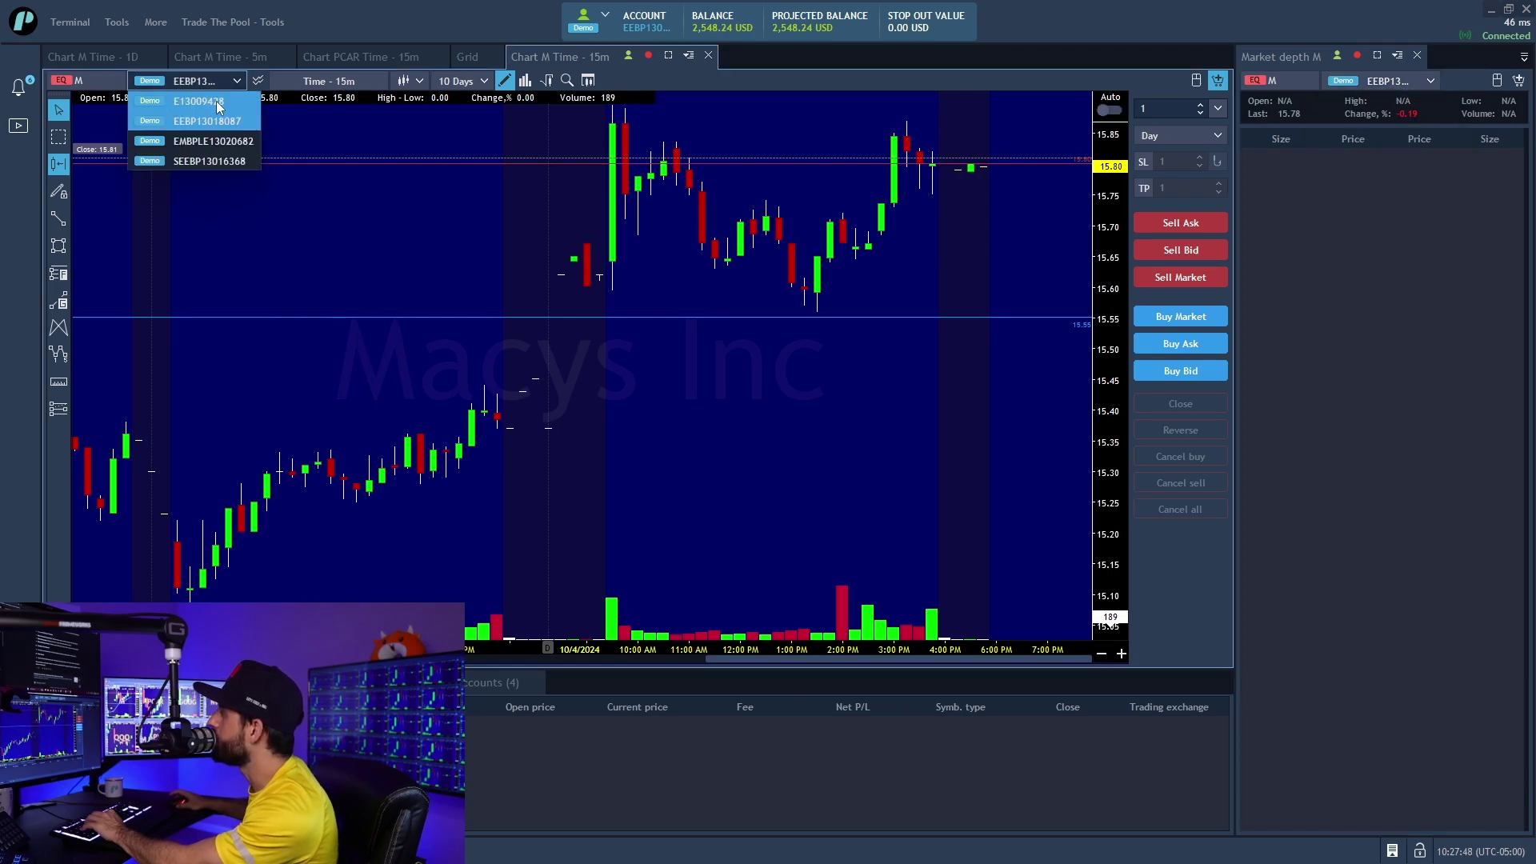
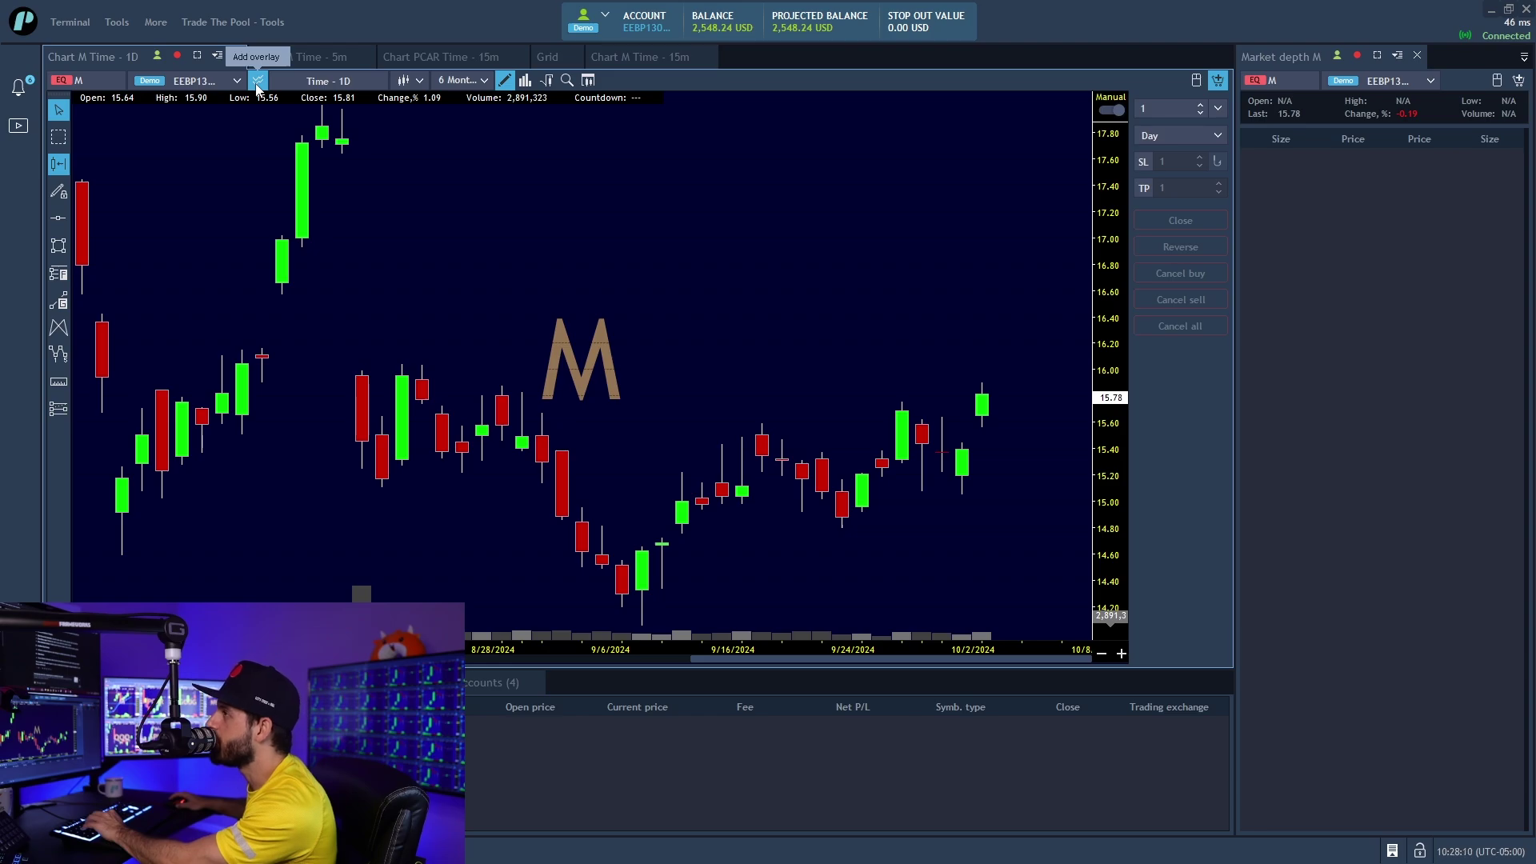
# Start a new overlay on the M chart with SPY as its symbol and Line as its style.
pyautogui.click(257, 81)
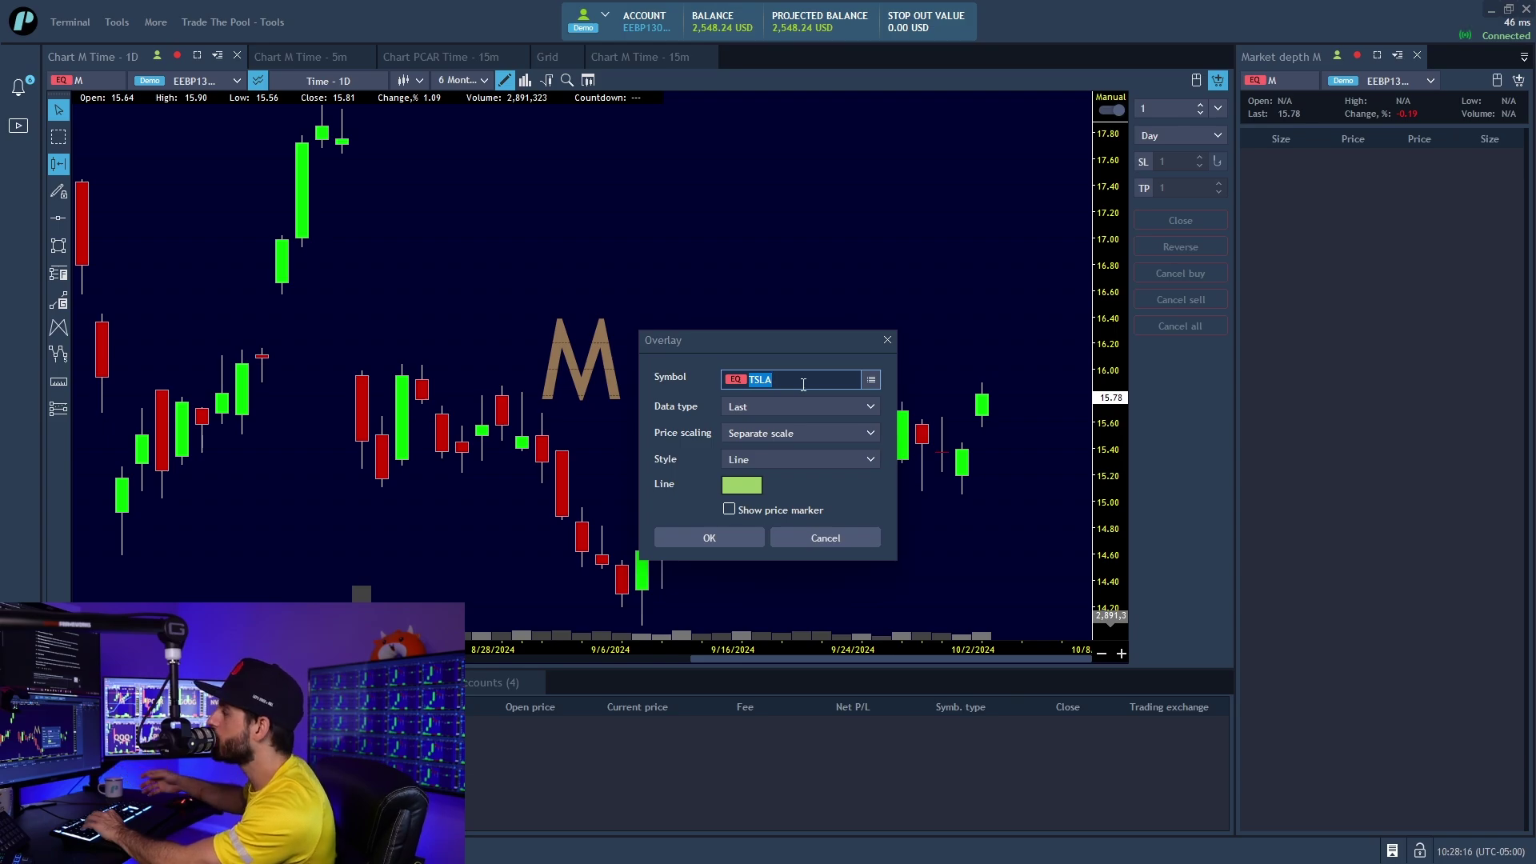
pyautogui.press('BackSpace')
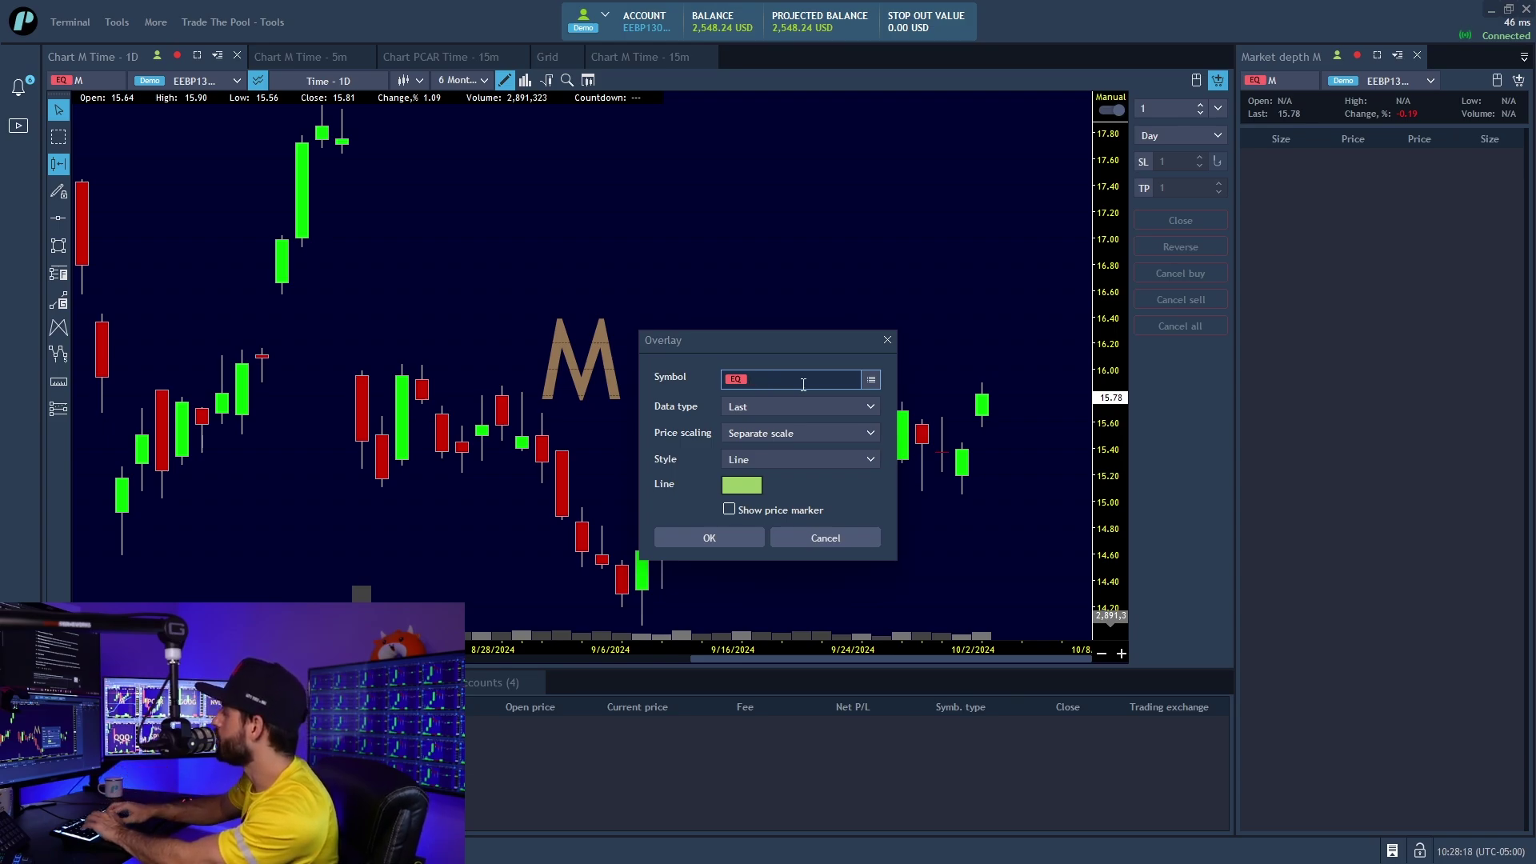
pyautogui.write('S')
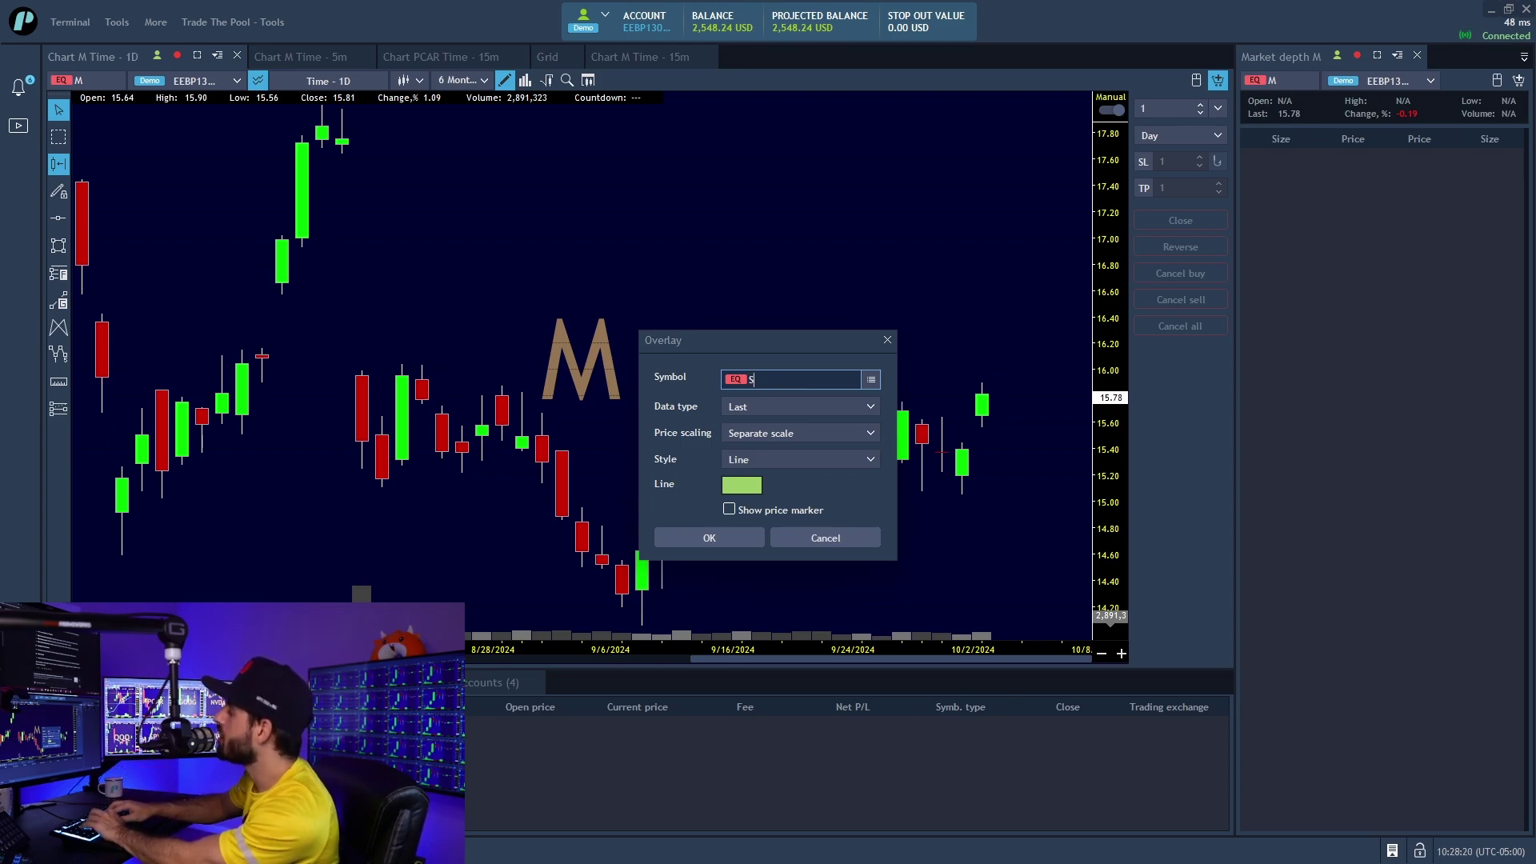
pyautogui.write('PY')
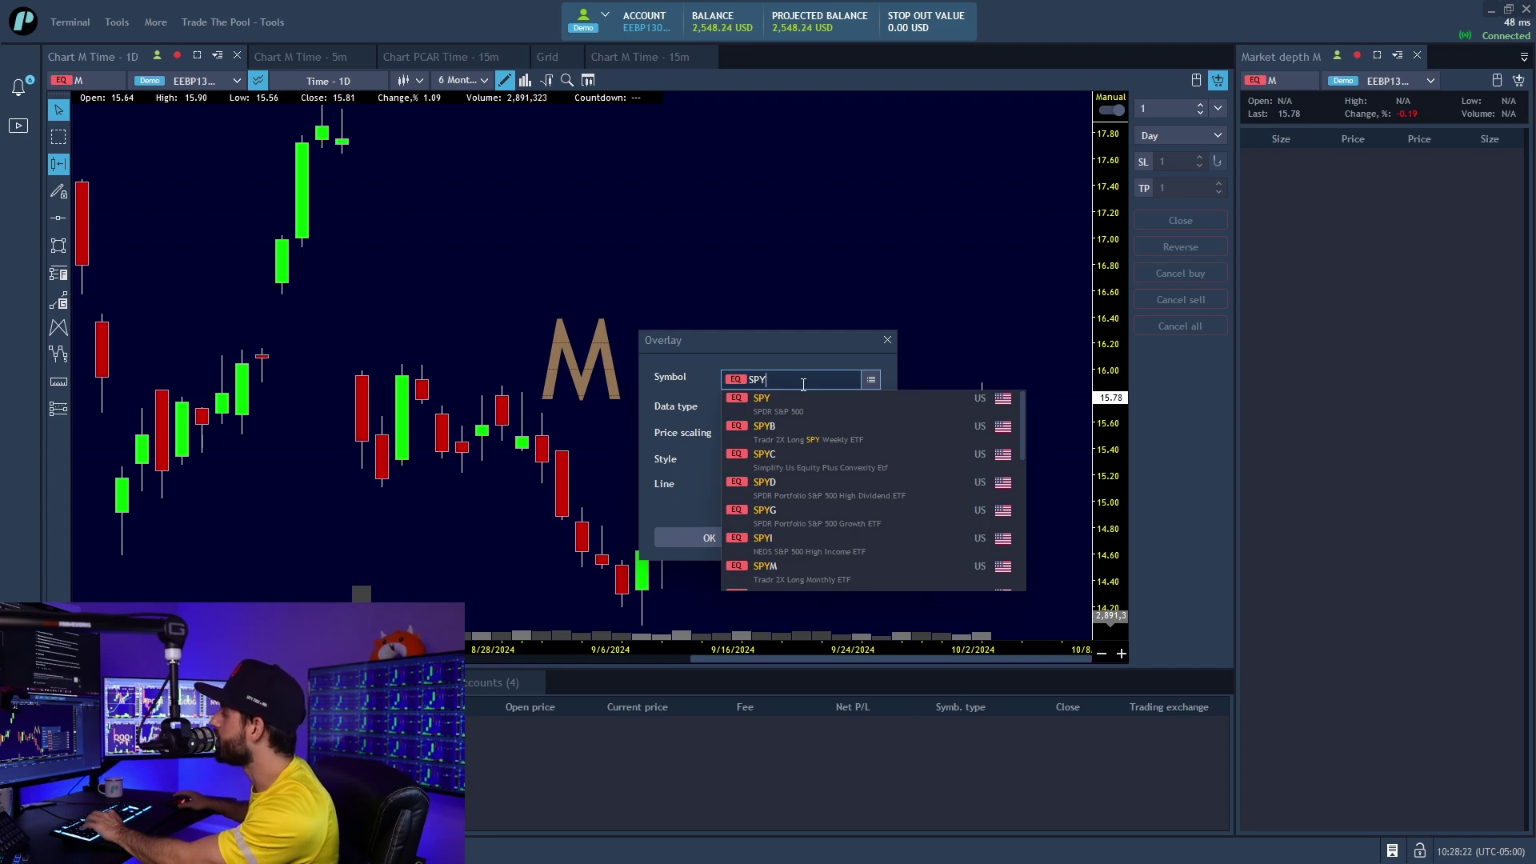
pyautogui.click(782, 404)
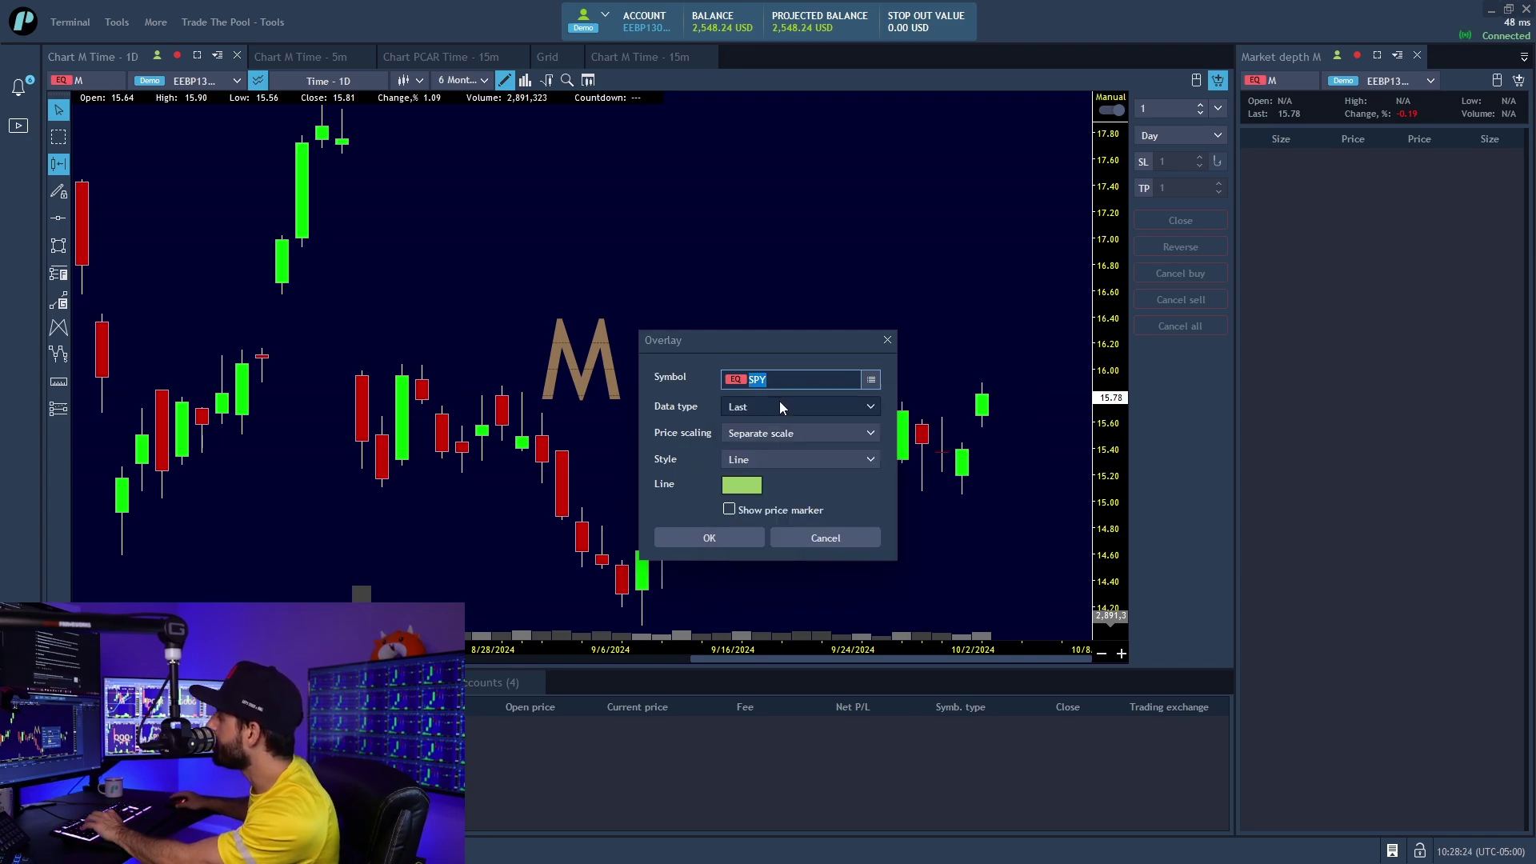
pyautogui.click(769, 463)
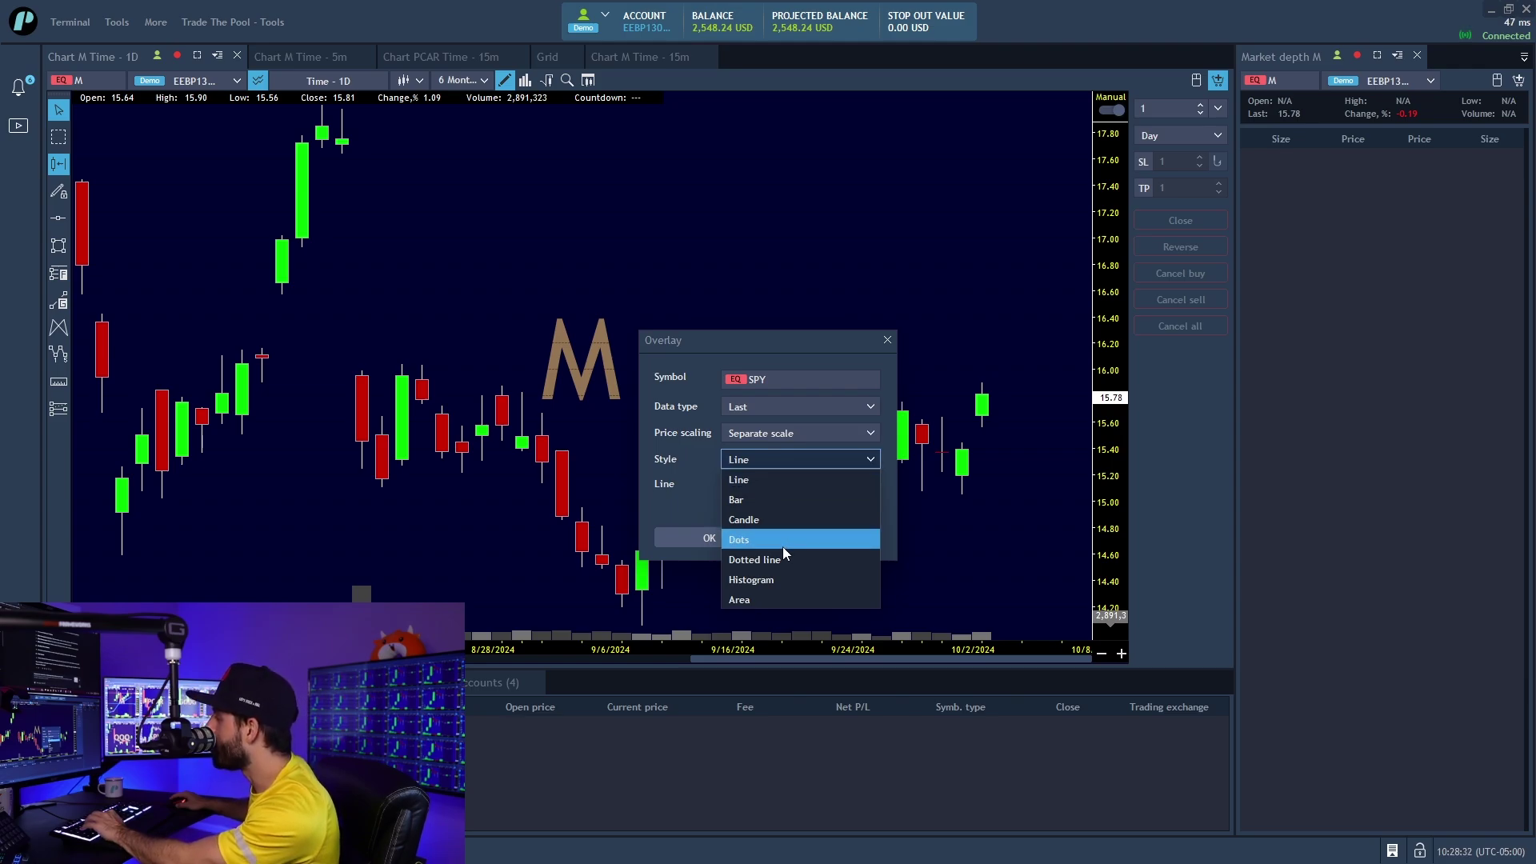
pyautogui.click(779, 490)
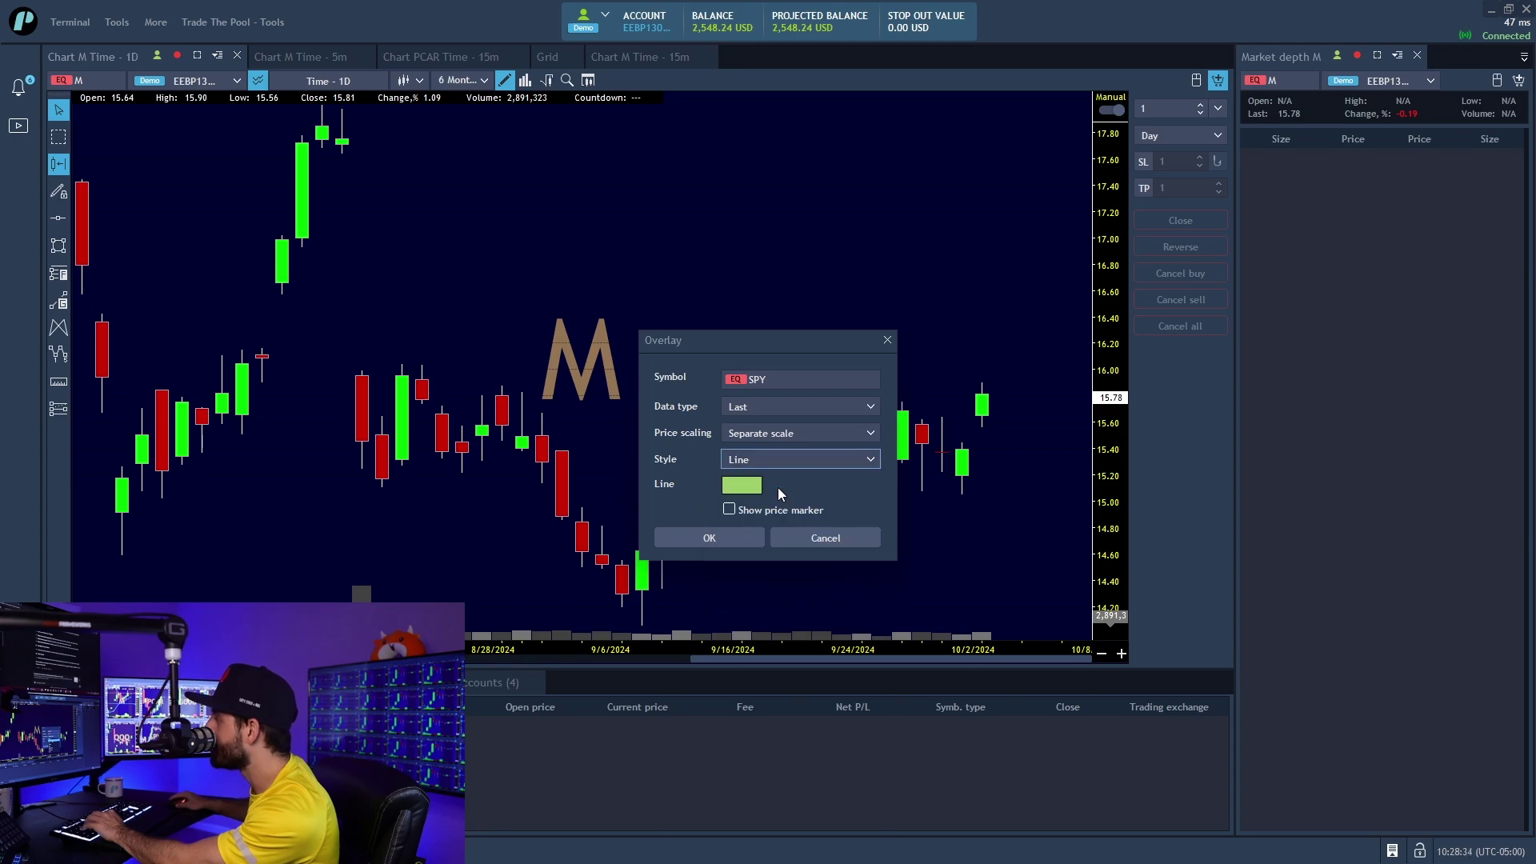
# Color the SPY overlay line dark red (RGB 153, 0, 51) and add the overlay with its price marker shown.
pyautogui.click(756, 493)
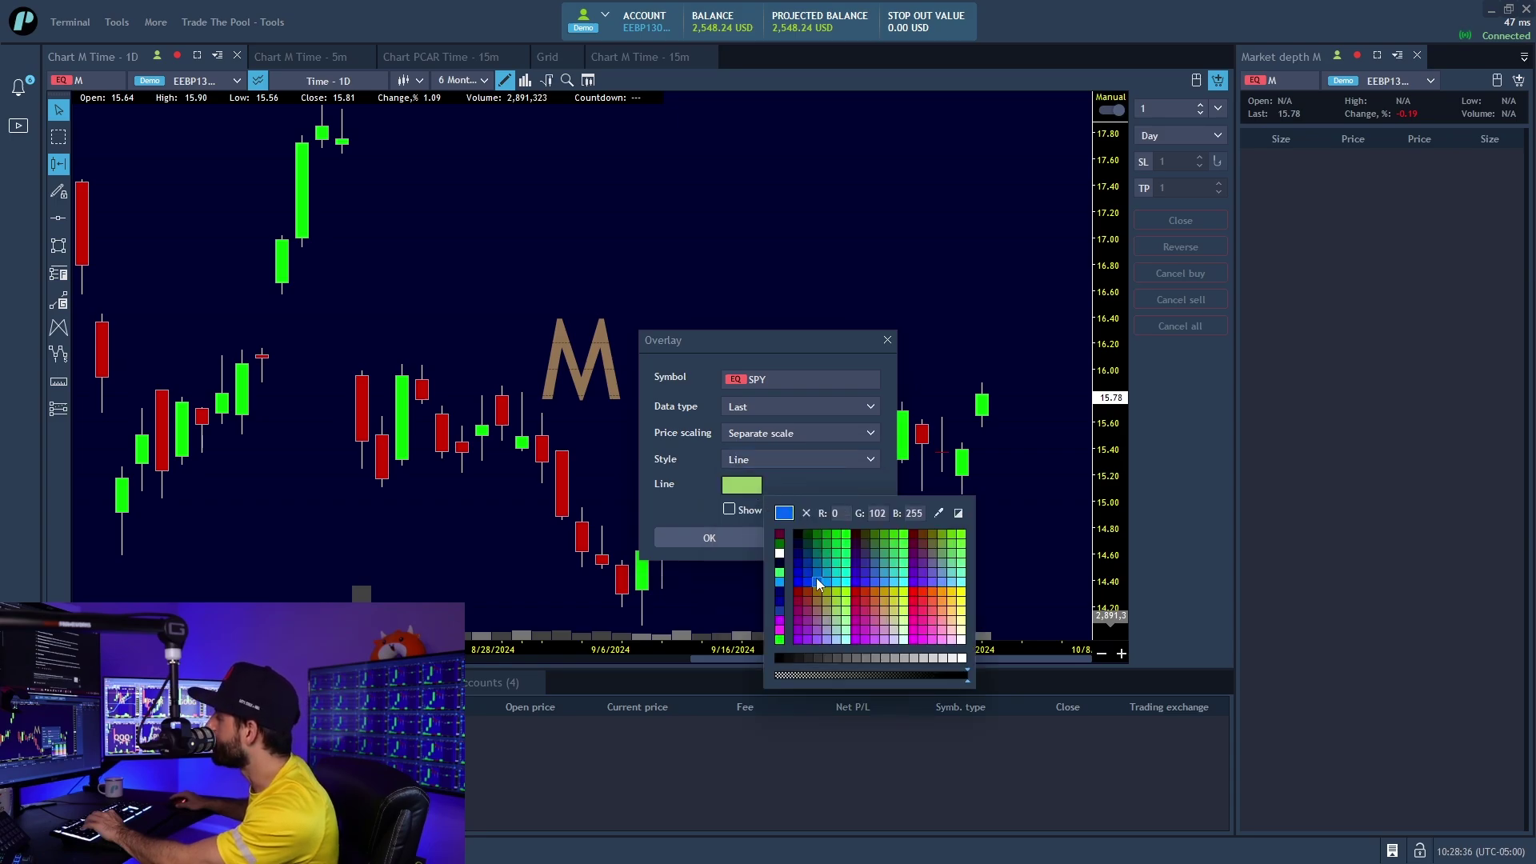
pyautogui.click(800, 601)
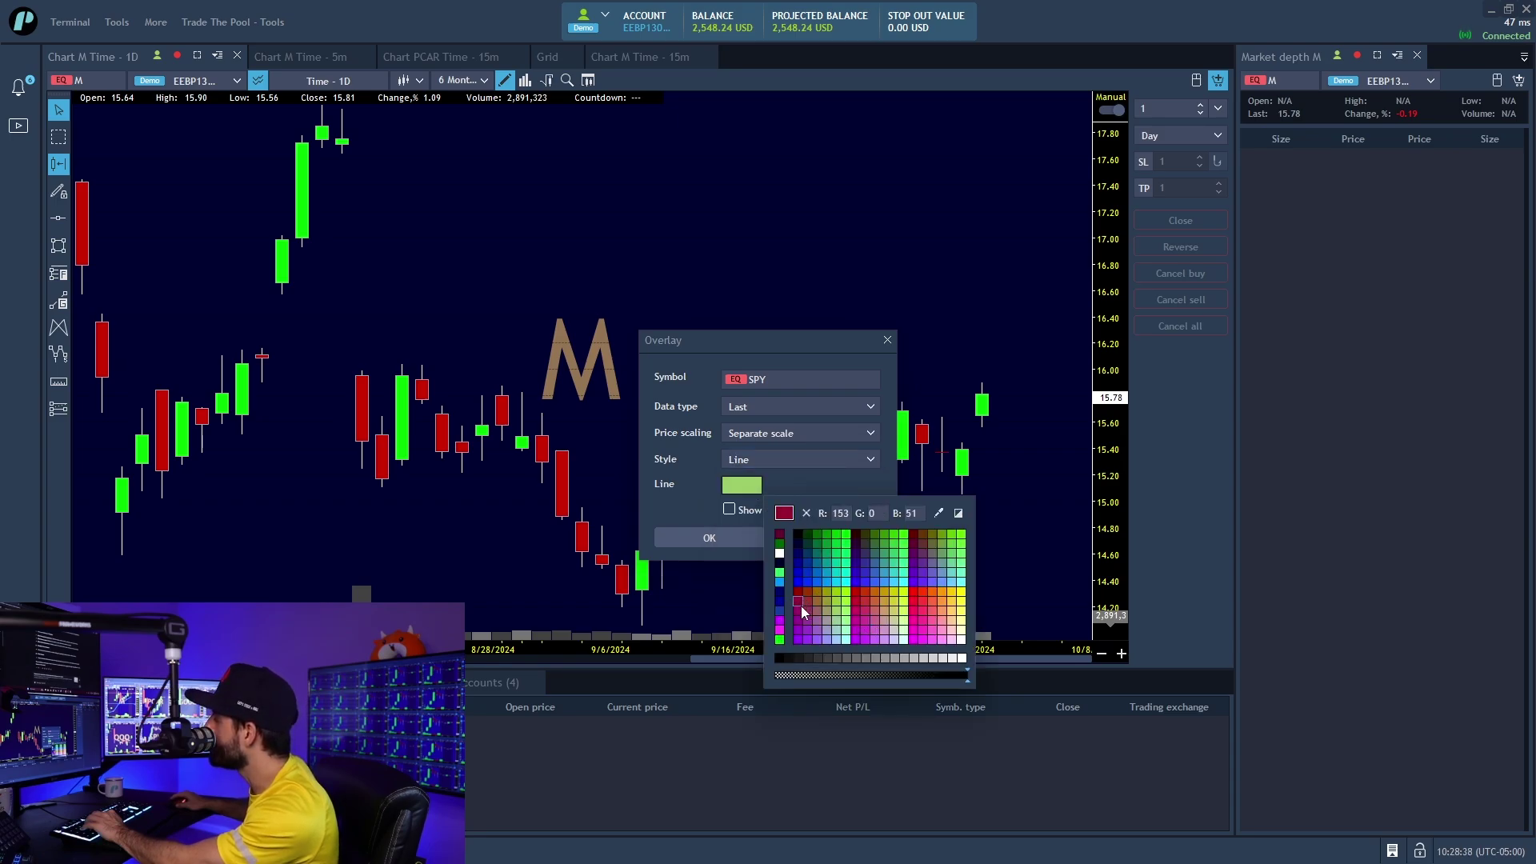
pyautogui.click(800, 606)
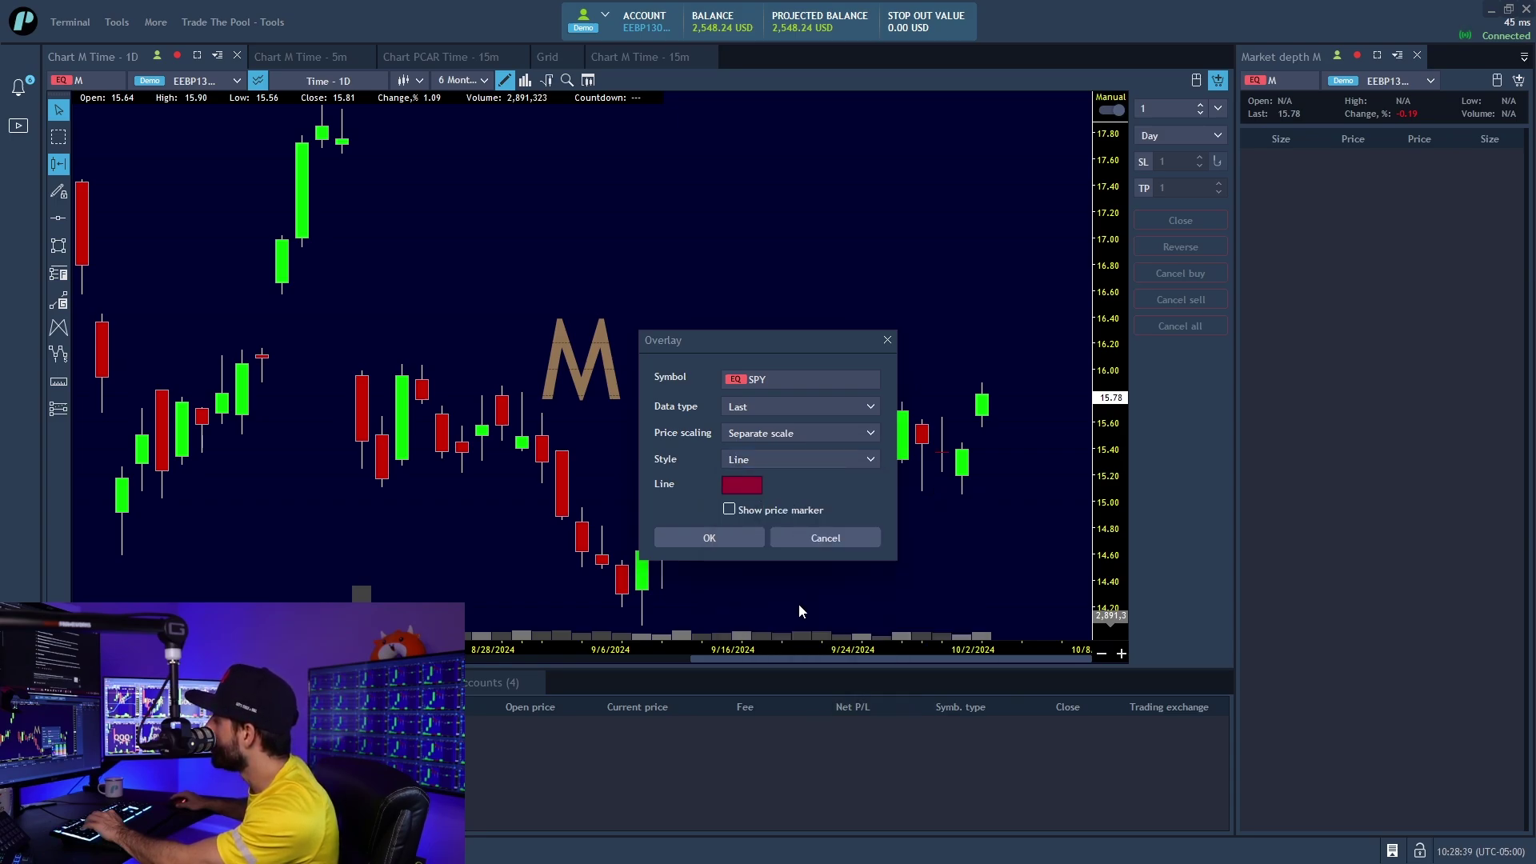
pyautogui.click(745, 496)
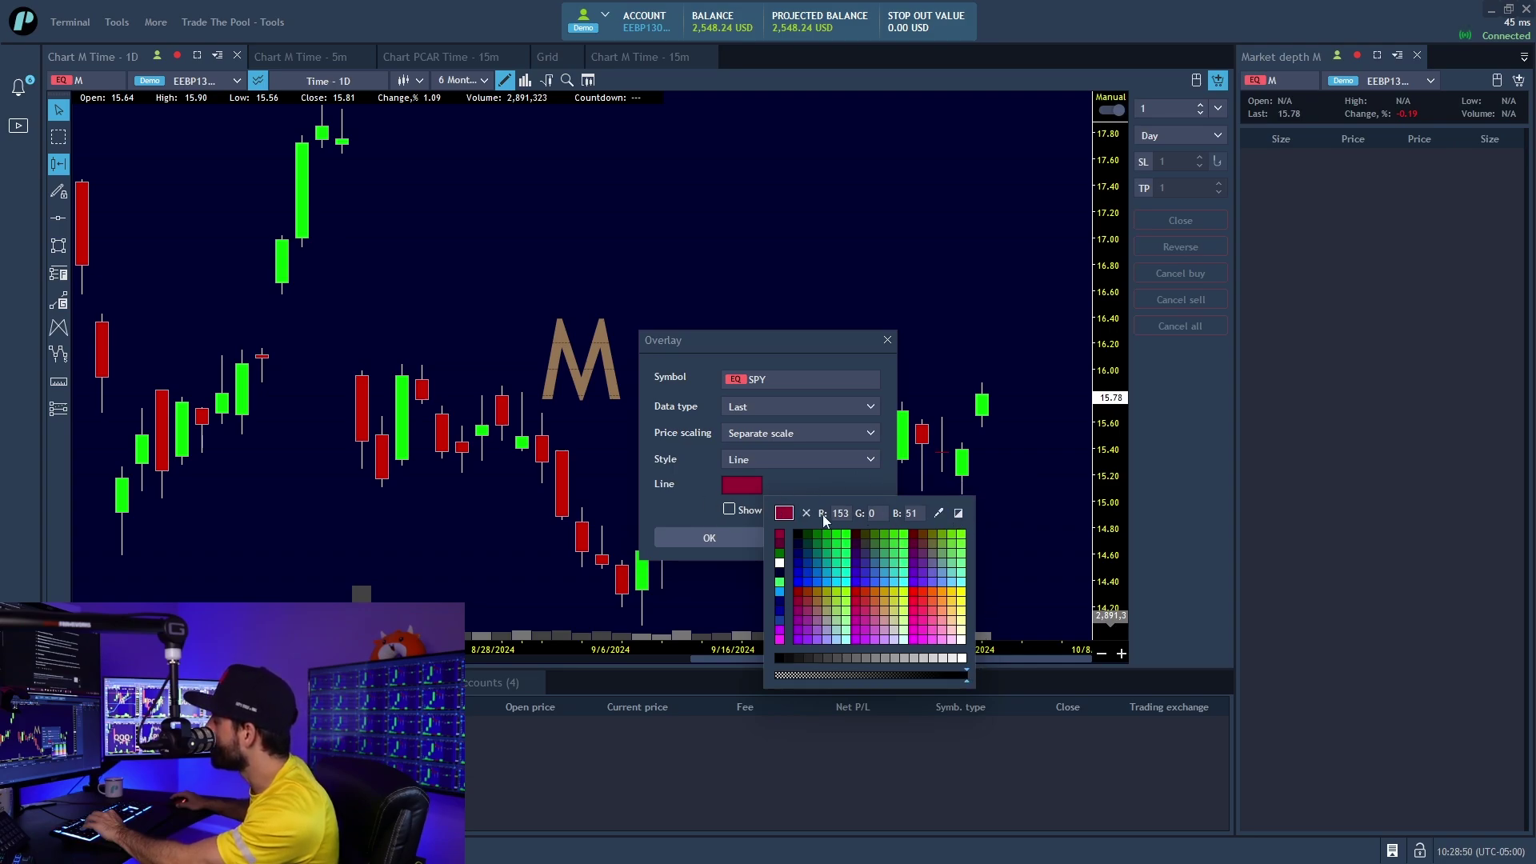
pyautogui.click(737, 494)
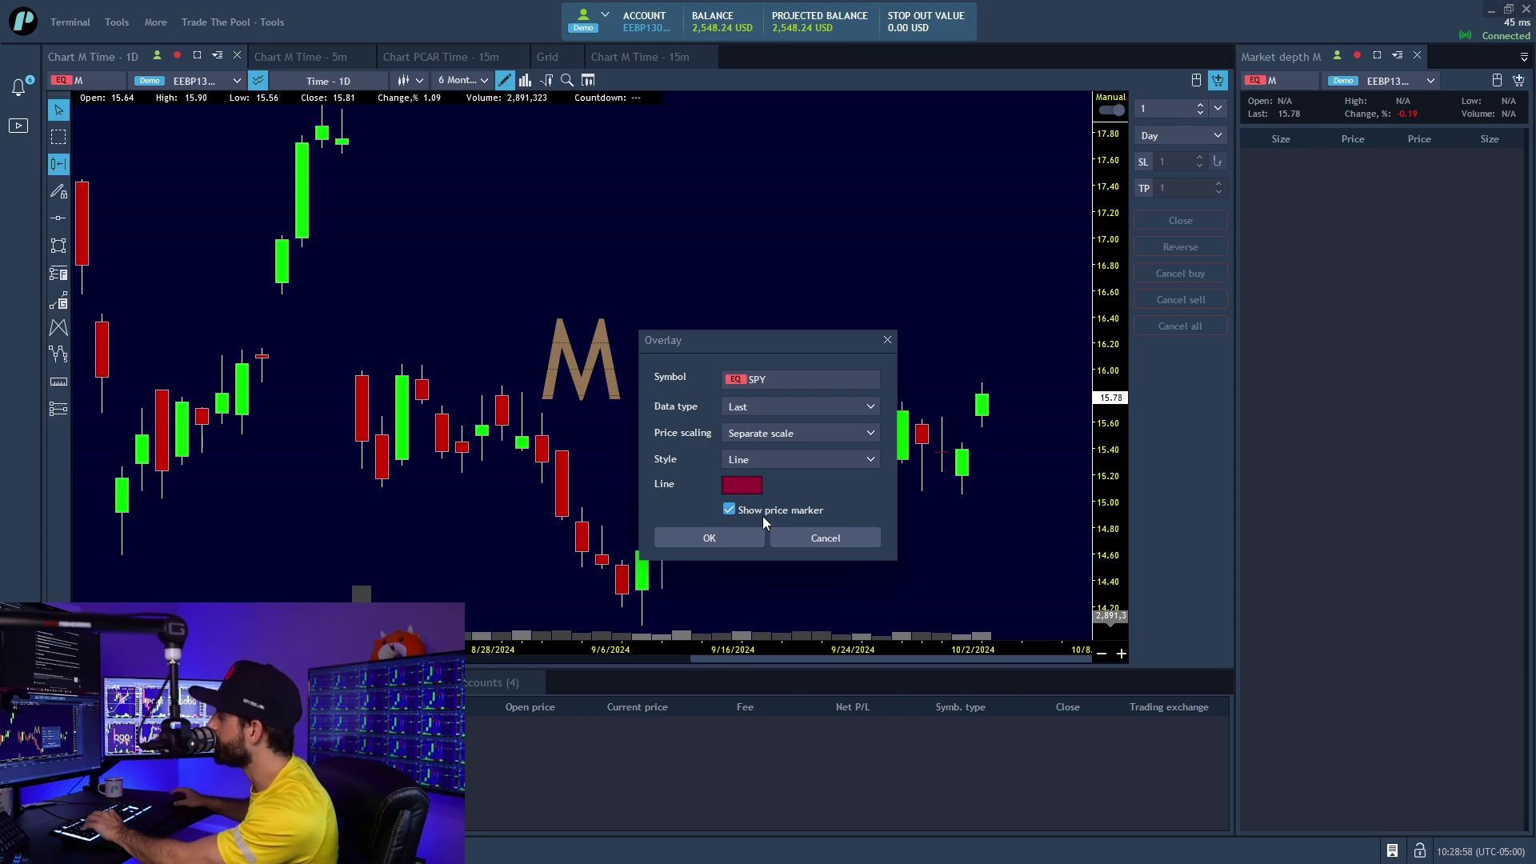
pyautogui.click(709, 537)
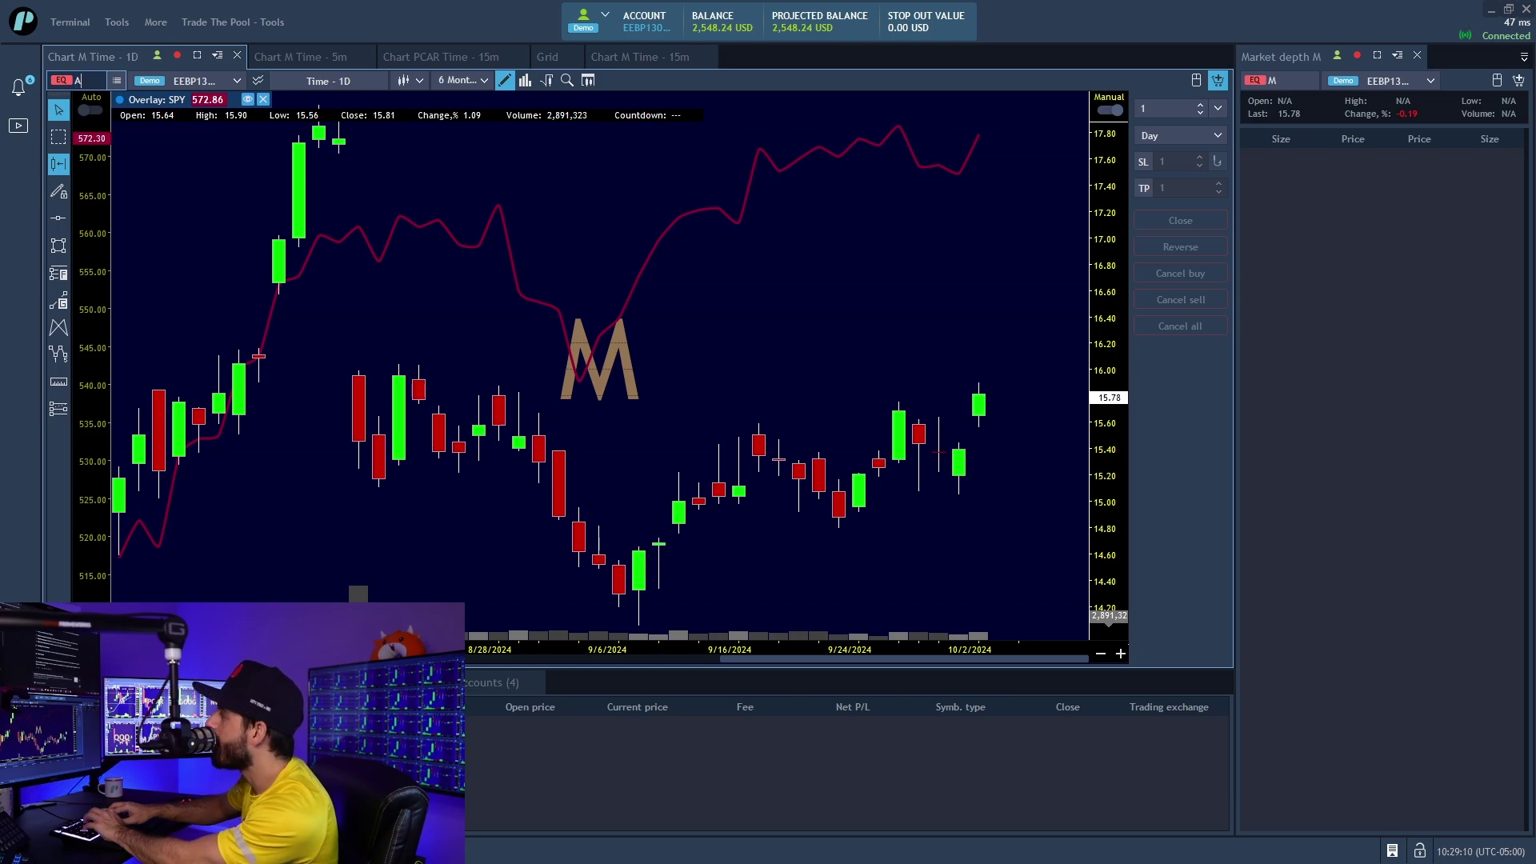
# Switch the chart's symbol to AAPL and set its history range to 10 Years.
pyautogui.write('APL')
pyautogui.press('Return')
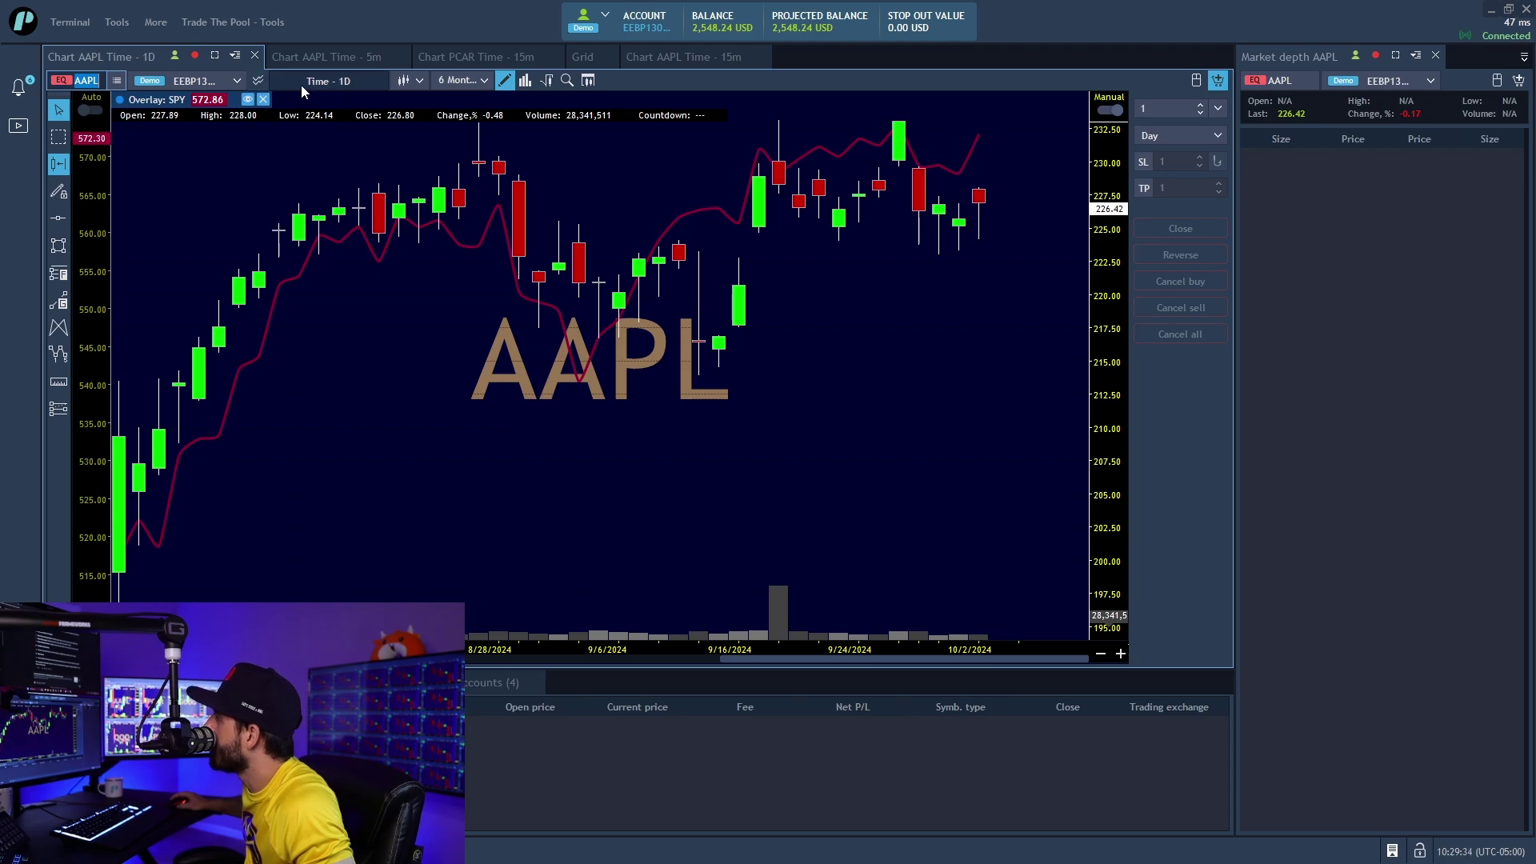
pyautogui.click(468, 82)
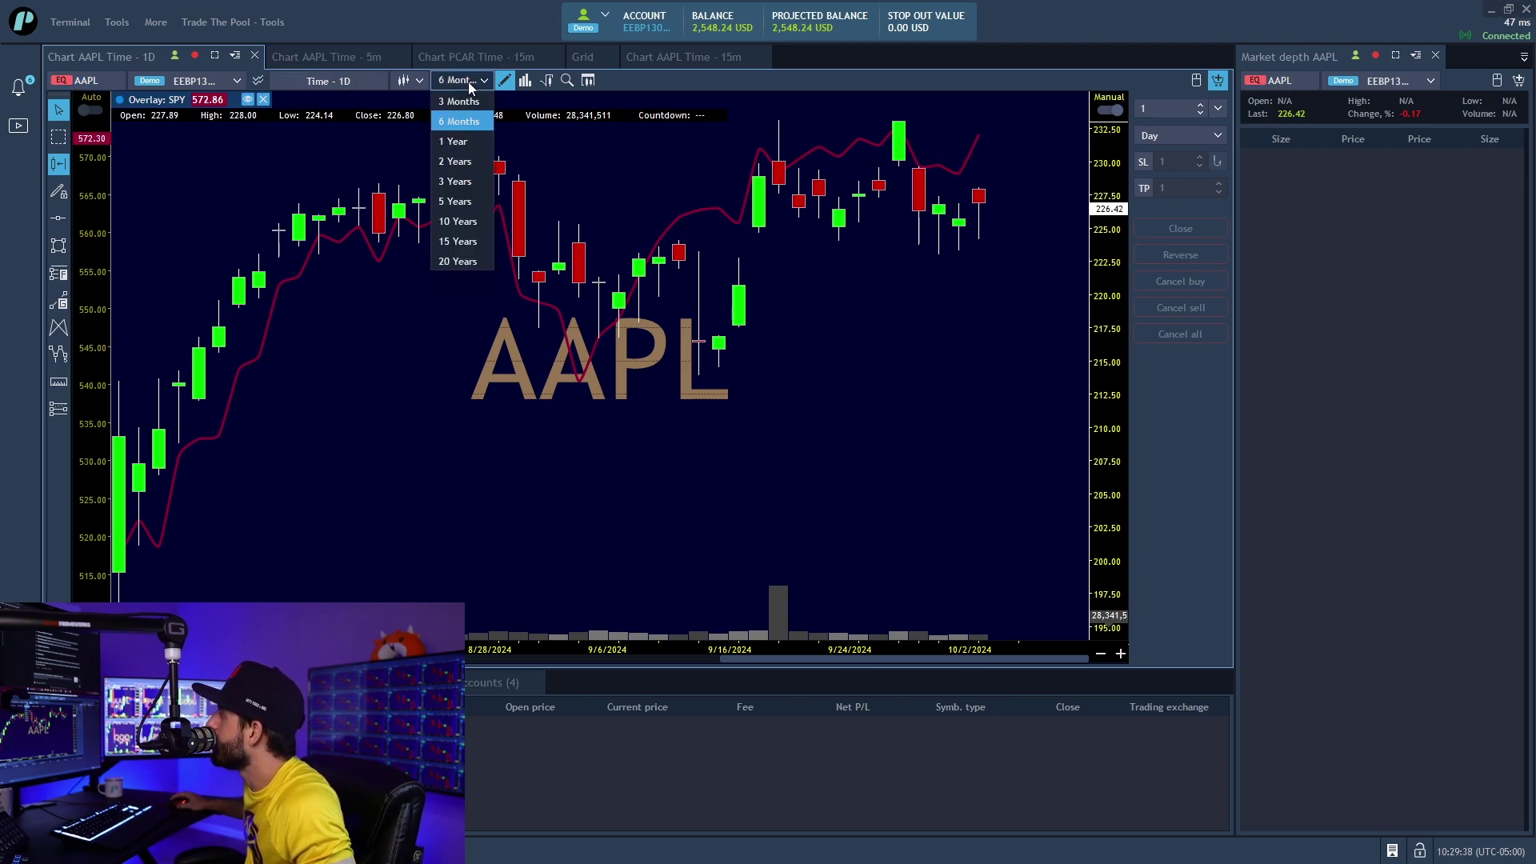
pyautogui.click(473, 223)
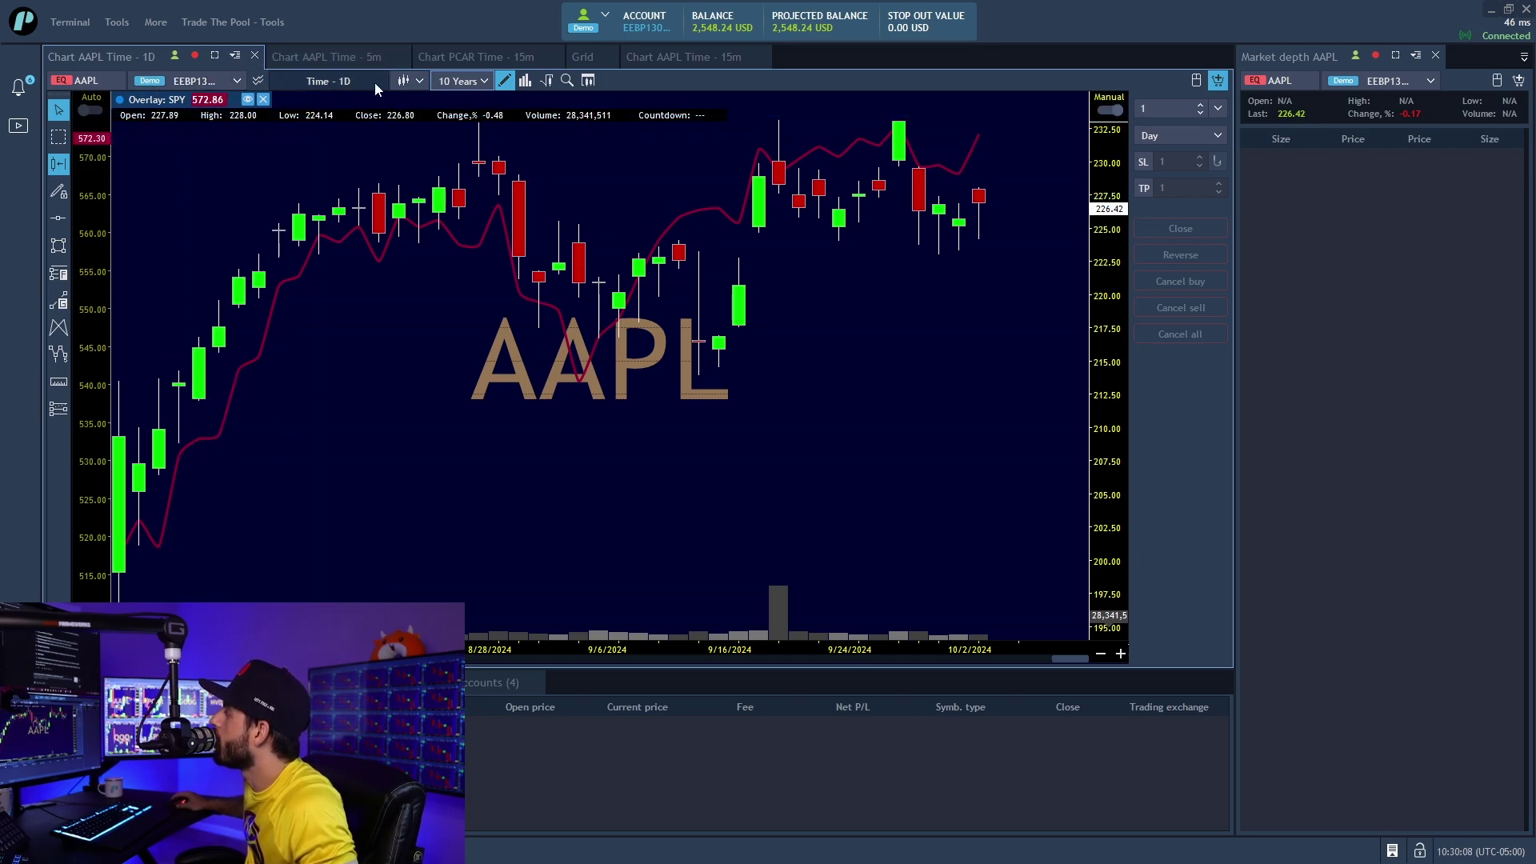
# Display the AAPL chart in the Line style, and change the style to Bar.
pyautogui.click(419, 80)
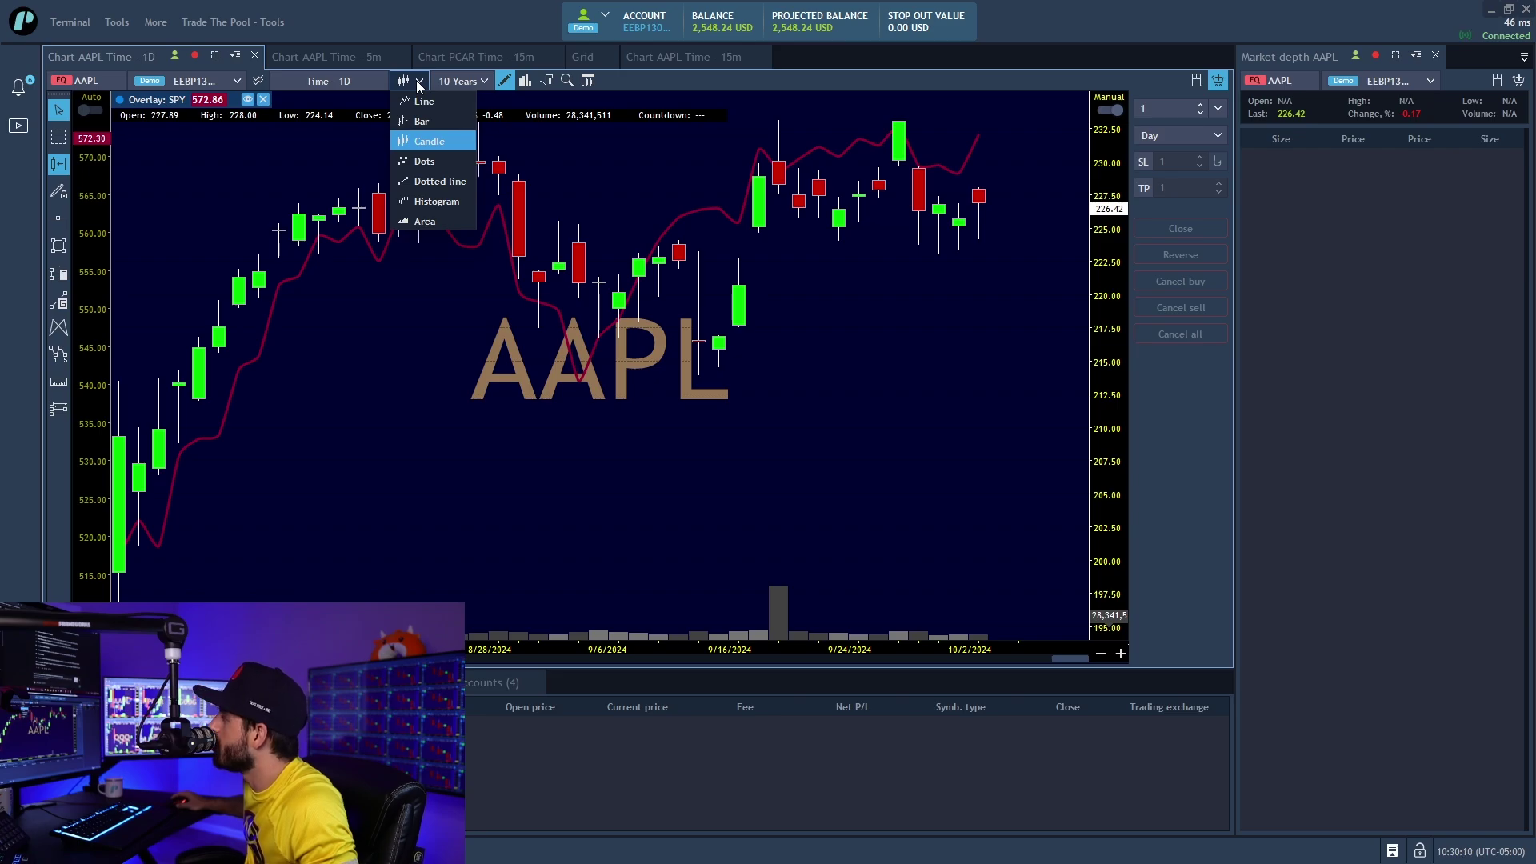
pyautogui.click(421, 100)
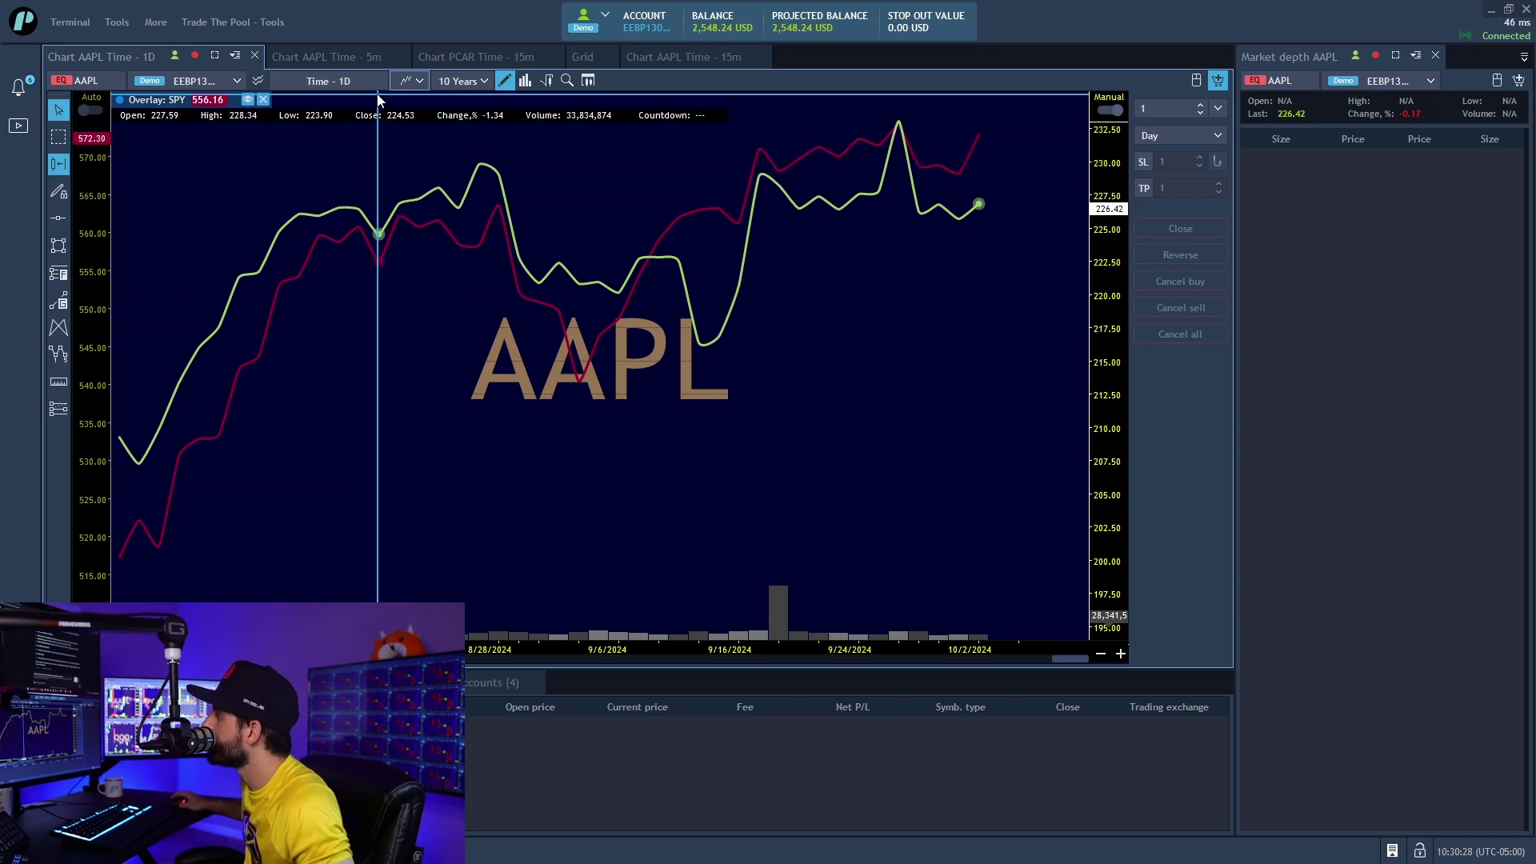
pyautogui.click(408, 83)
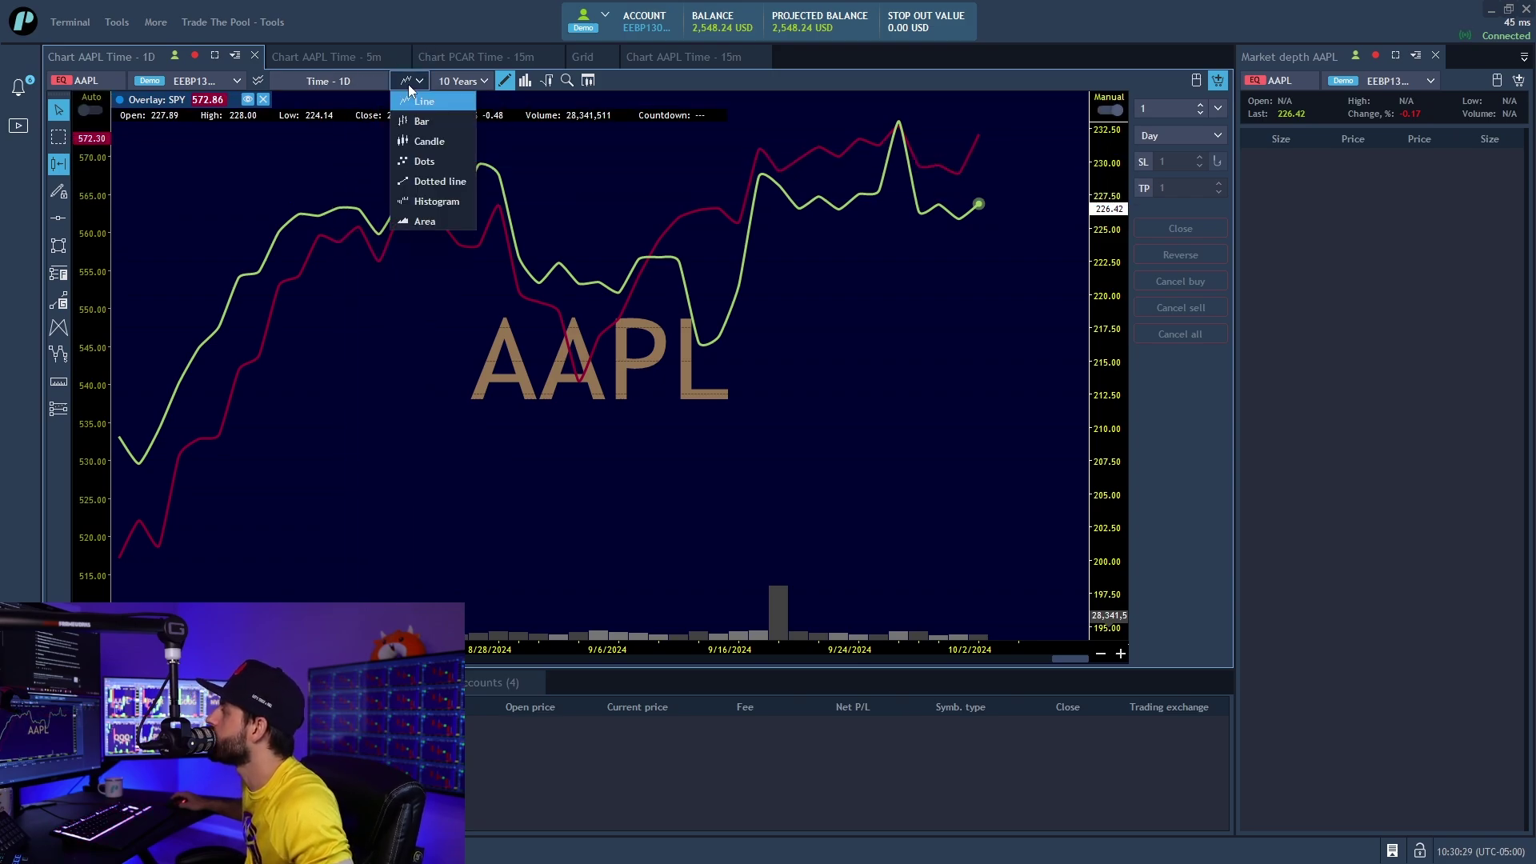
pyautogui.click(430, 123)
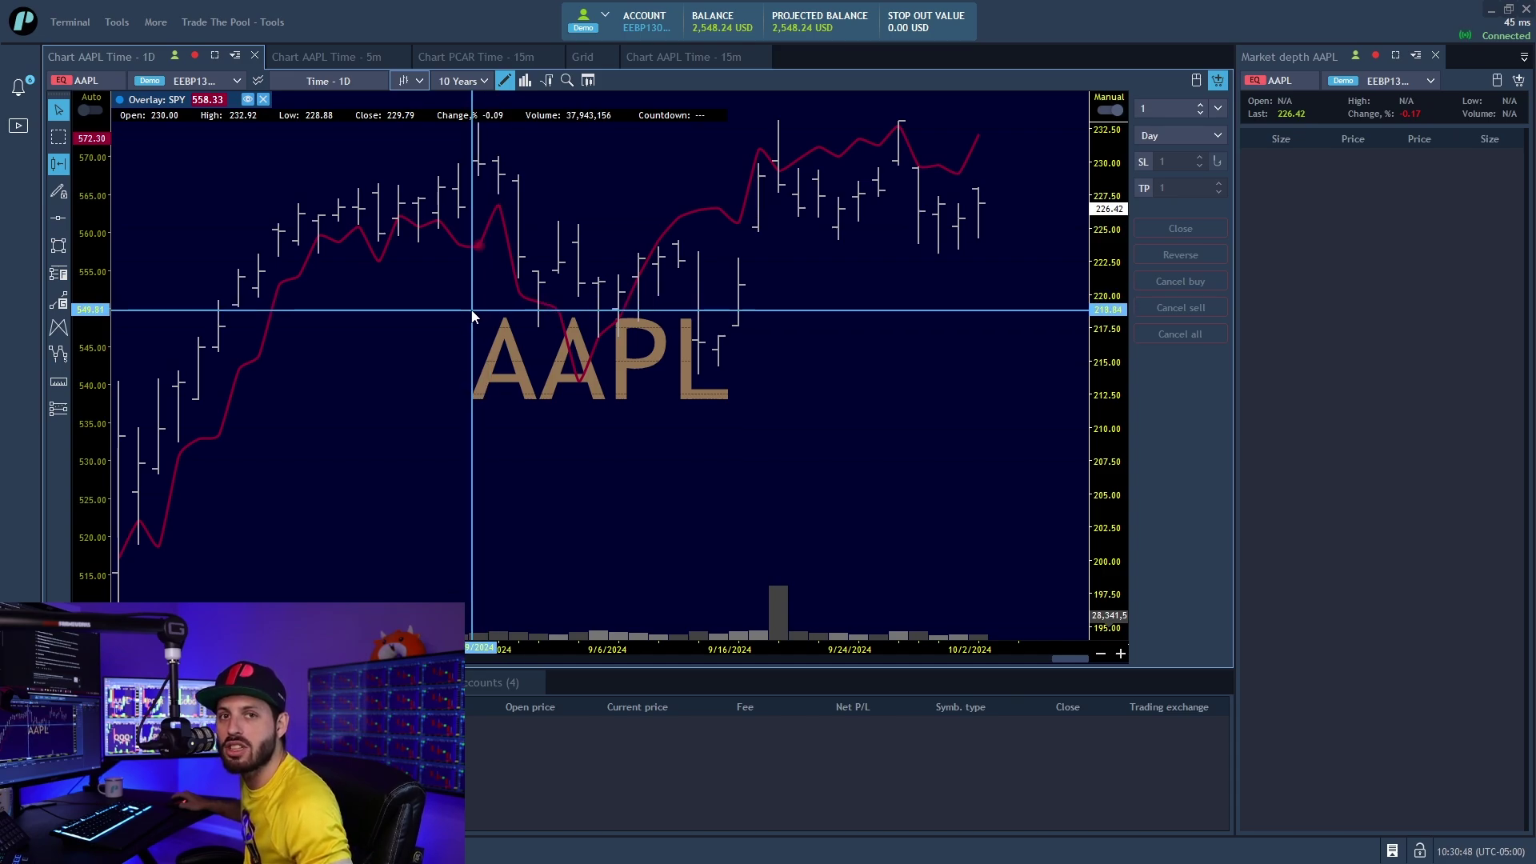
# Add the Volume profile to the AAPL chart and hide the drawing tools.
pyautogui.click(526, 83)
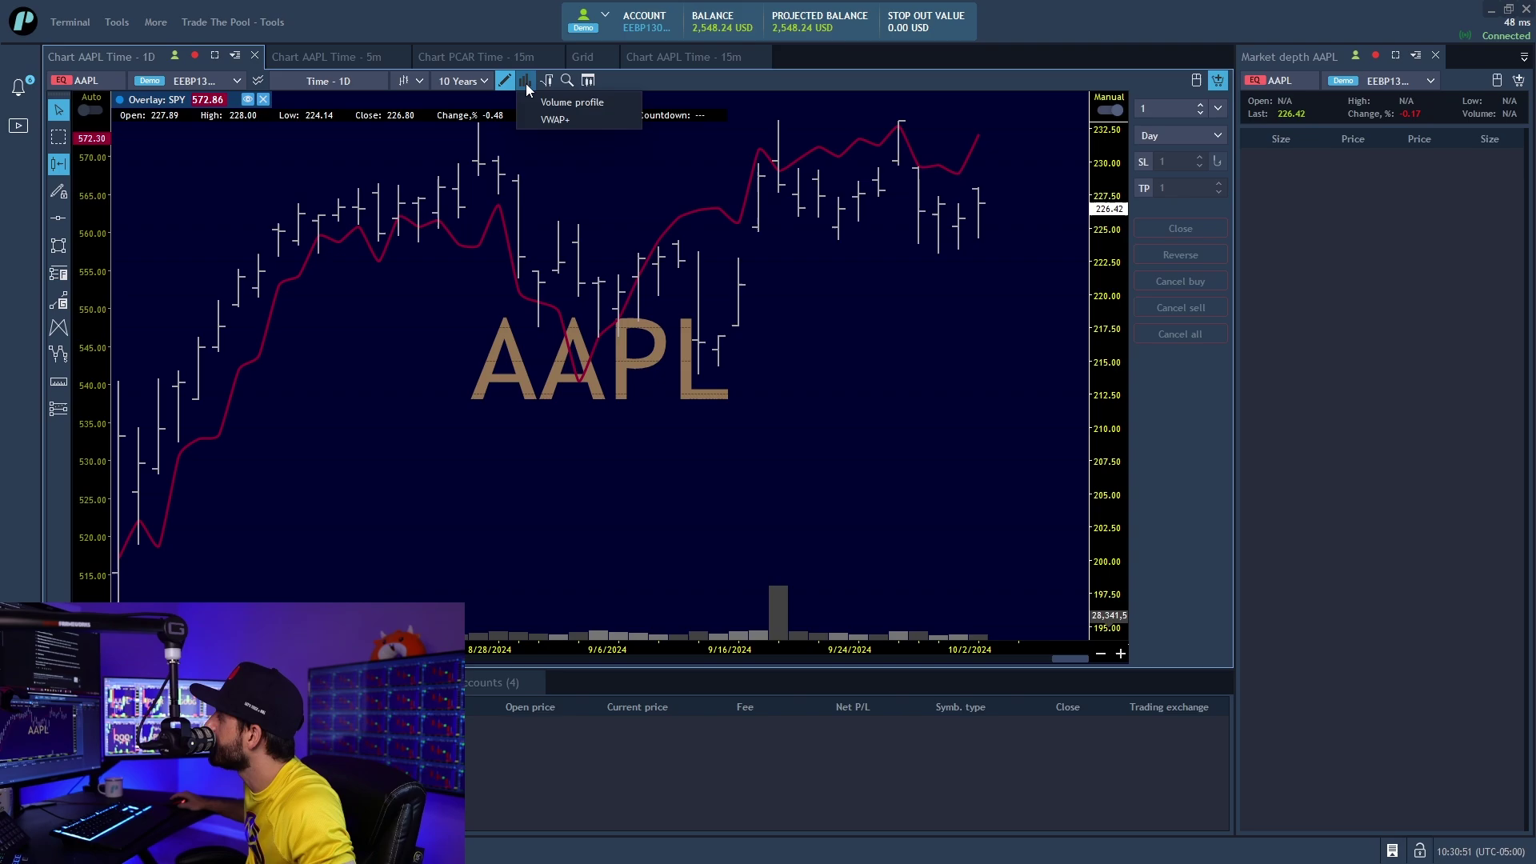
pyautogui.click(563, 106)
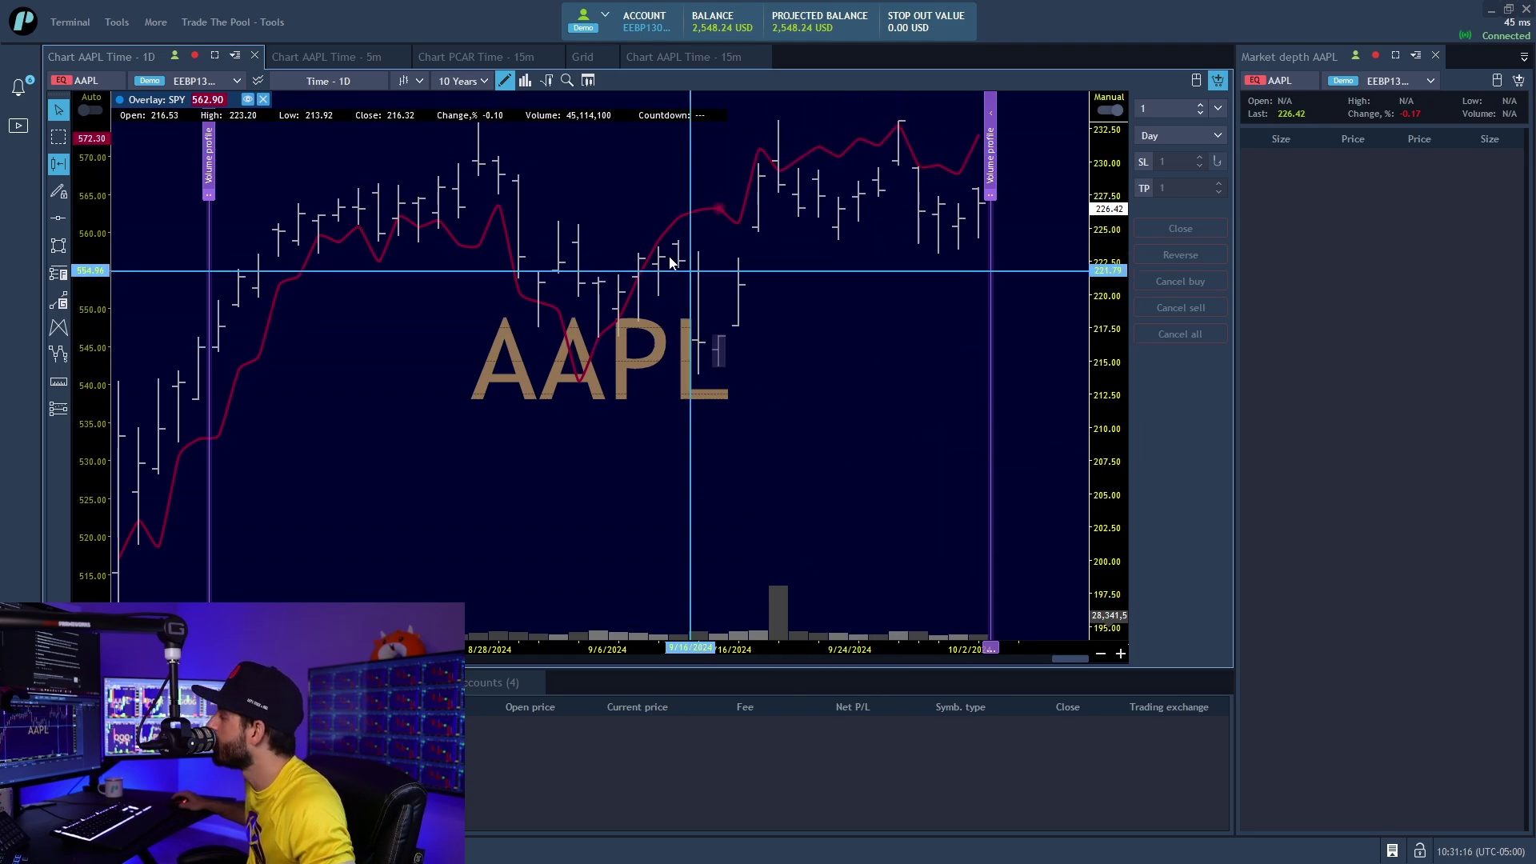
pyautogui.click(505, 83)
# Add the VWAP+ volume analysis to the AAPL chart and remove it again.
pyautogui.click(525, 81)
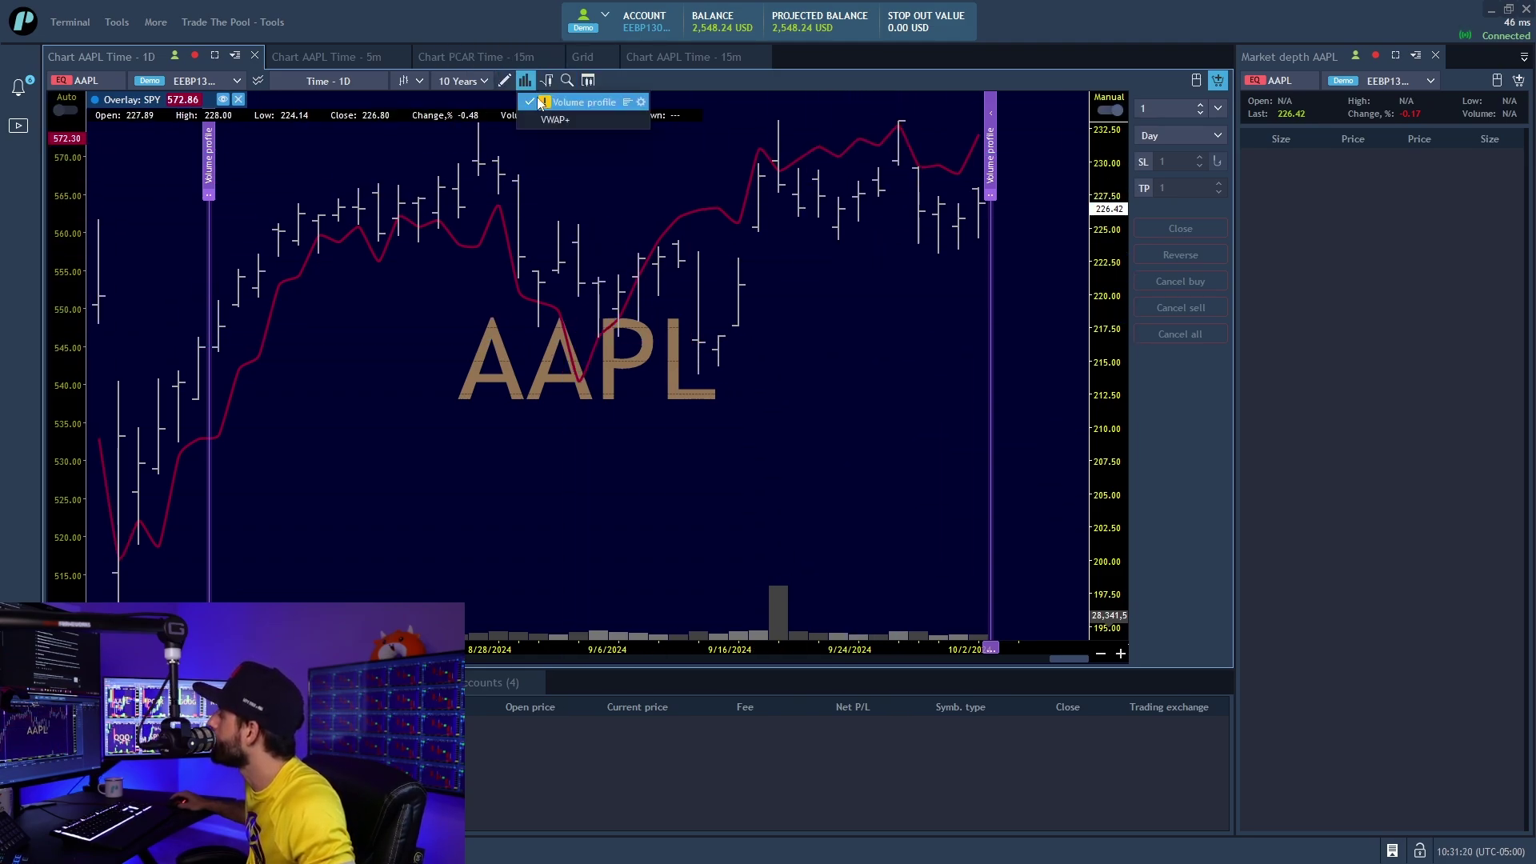
pyautogui.click(555, 119)
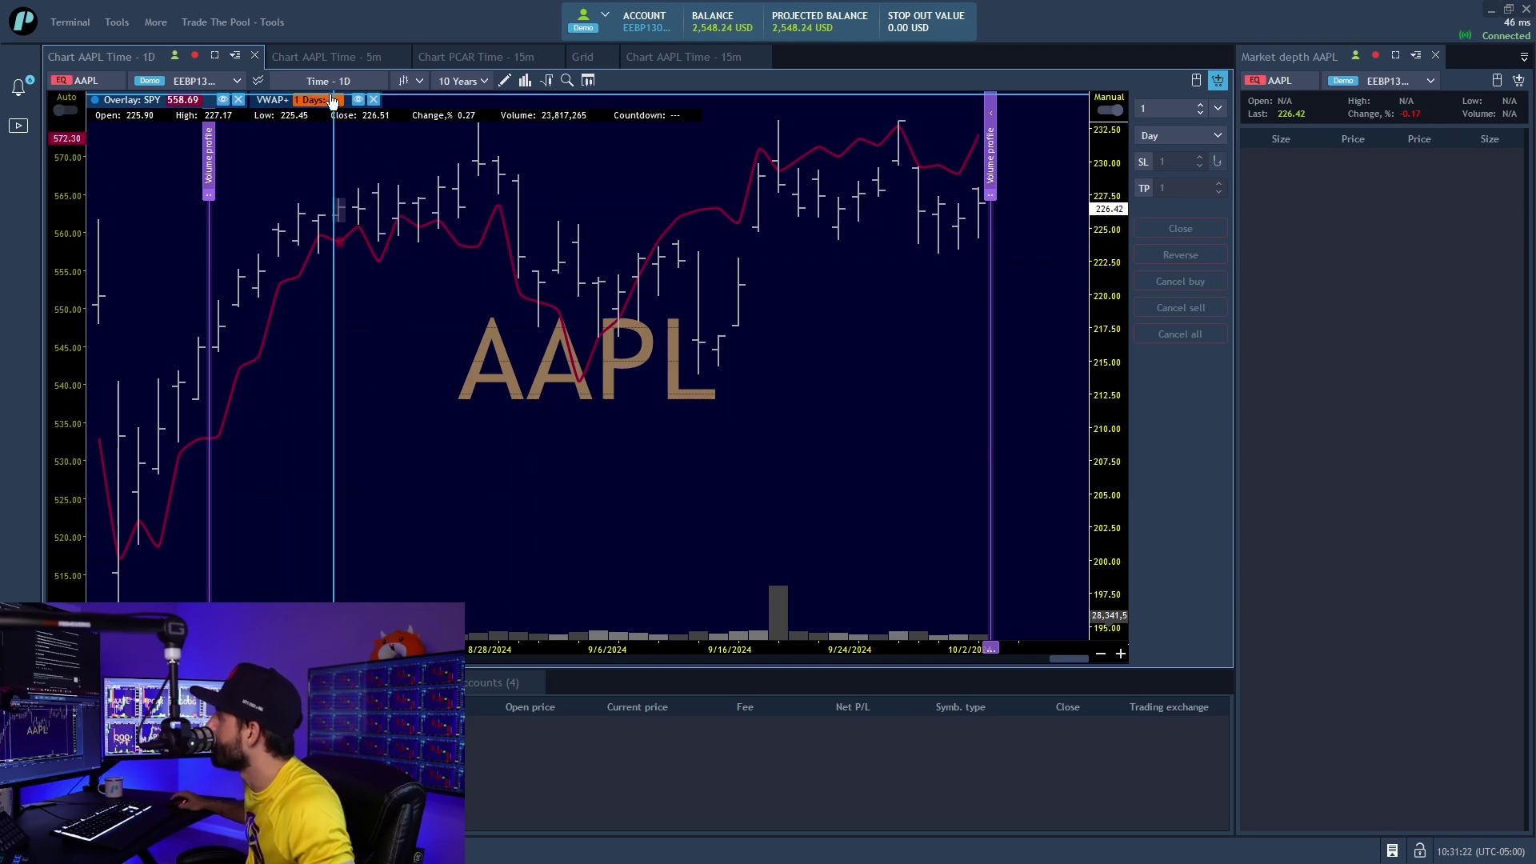
pyautogui.click(374, 99)
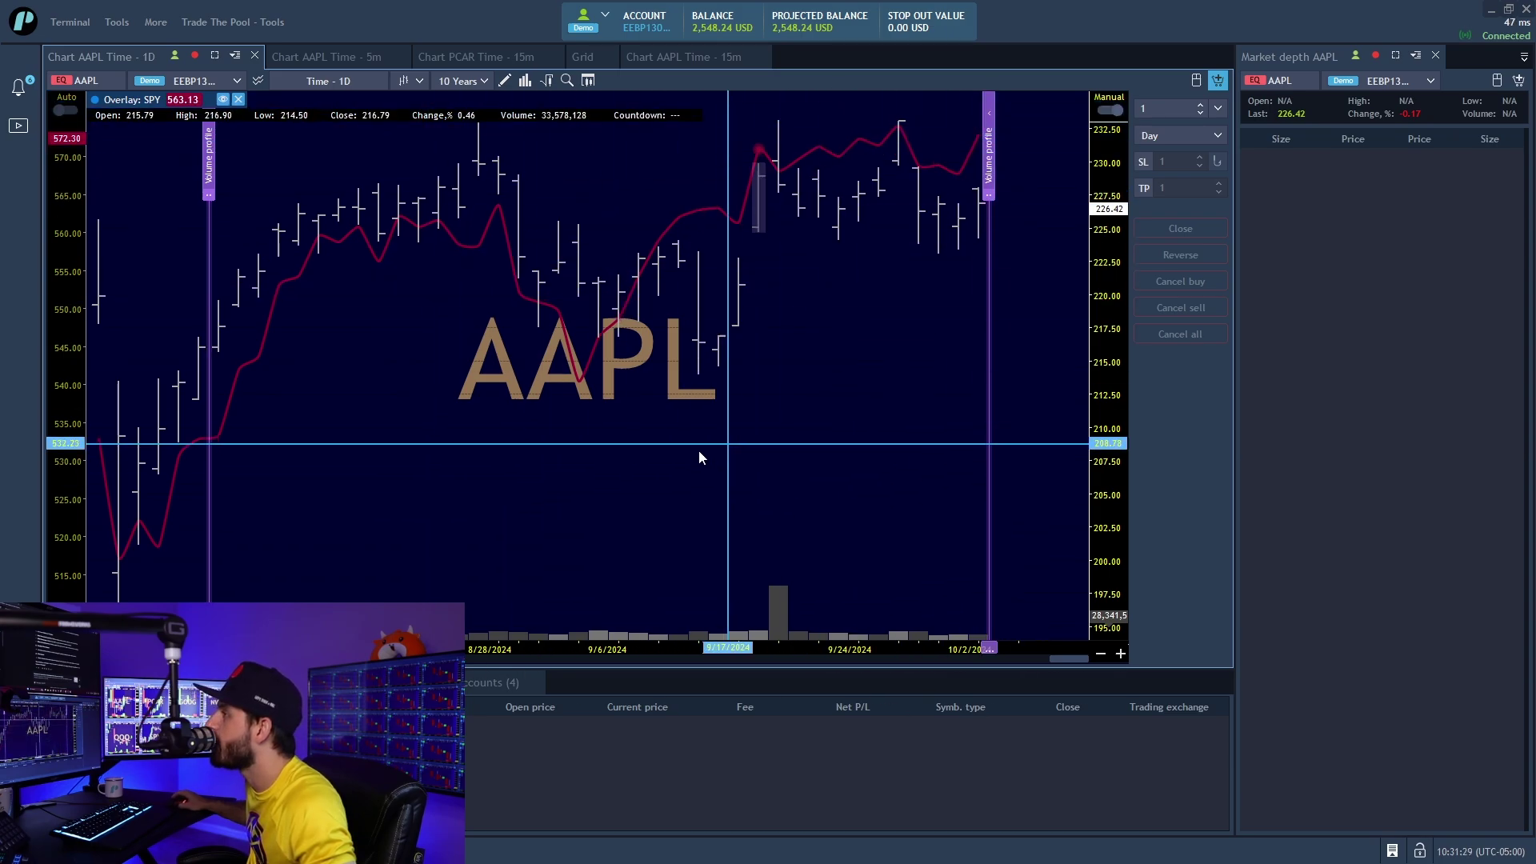
# Examine the available indicators in the lookup, from channels and moving averages to oscillators, trend, volatility and volume.
pyautogui.click(547, 81)
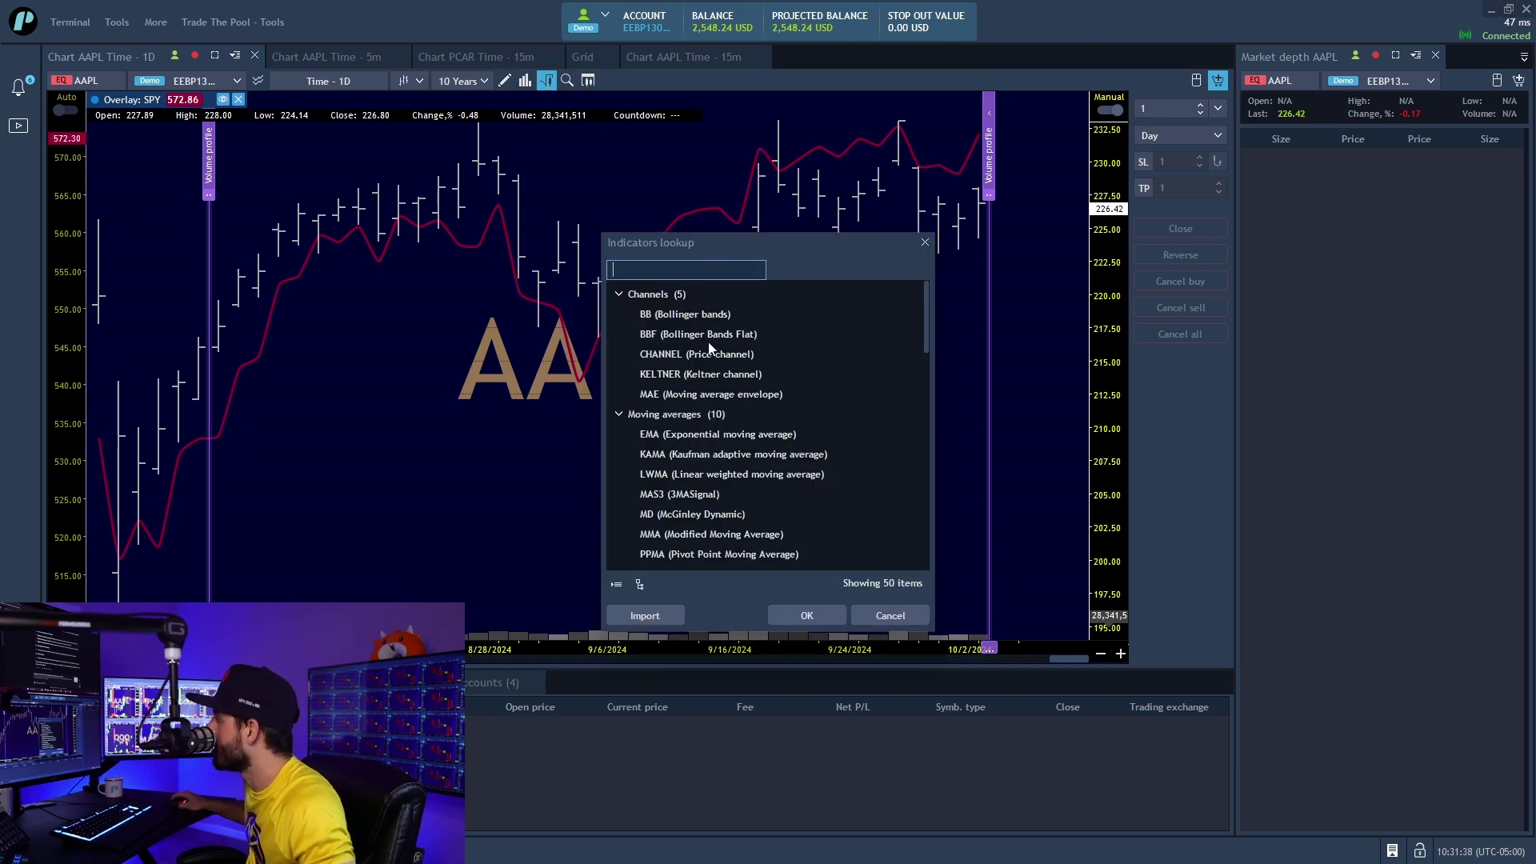
pyautogui.scroll(-5, 709, 346)
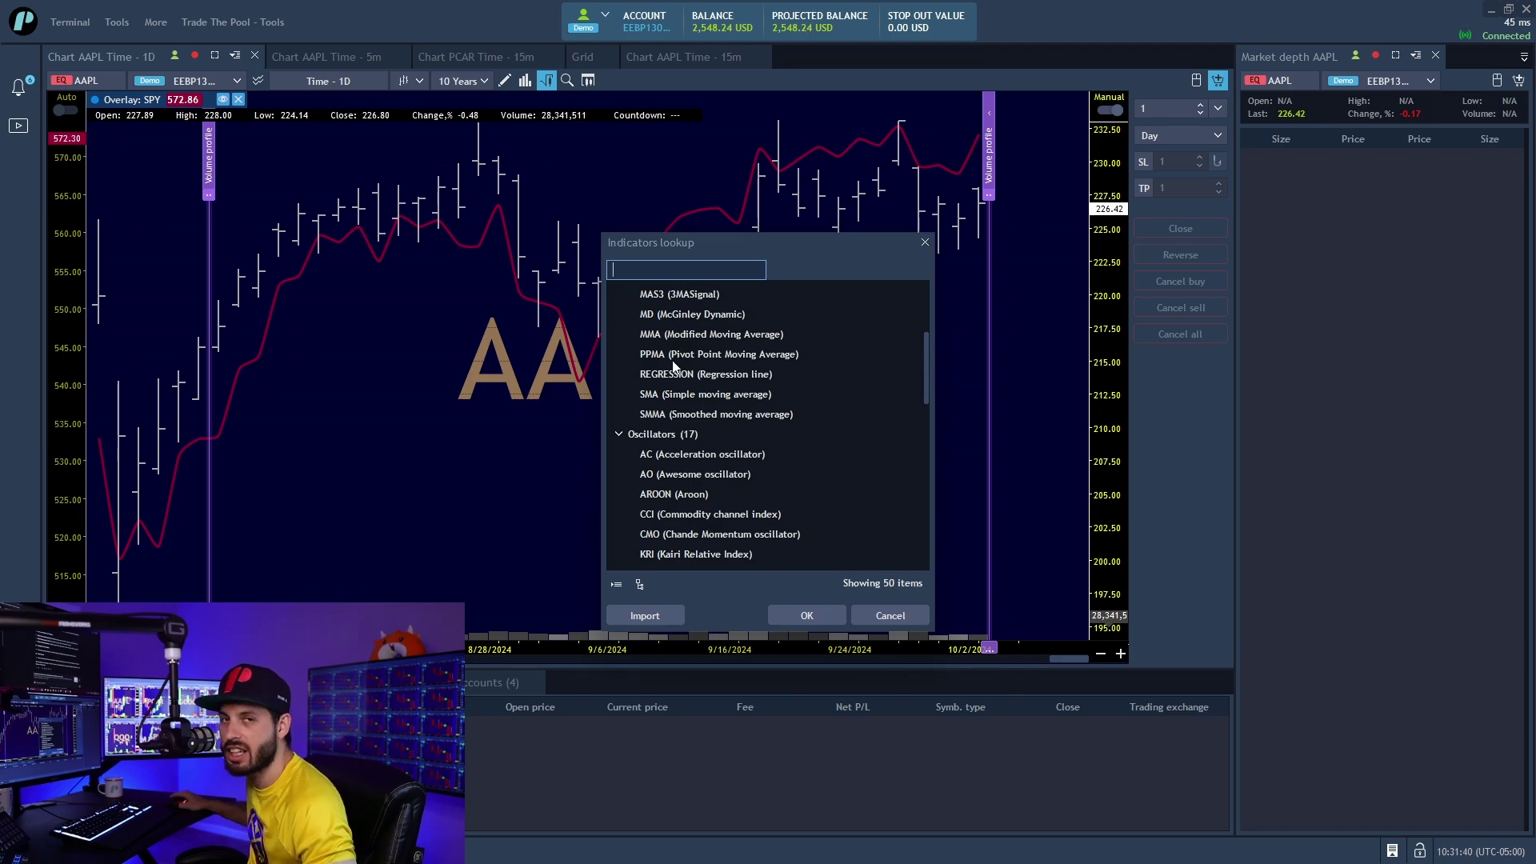
pyautogui.scroll(5, 681, 417)
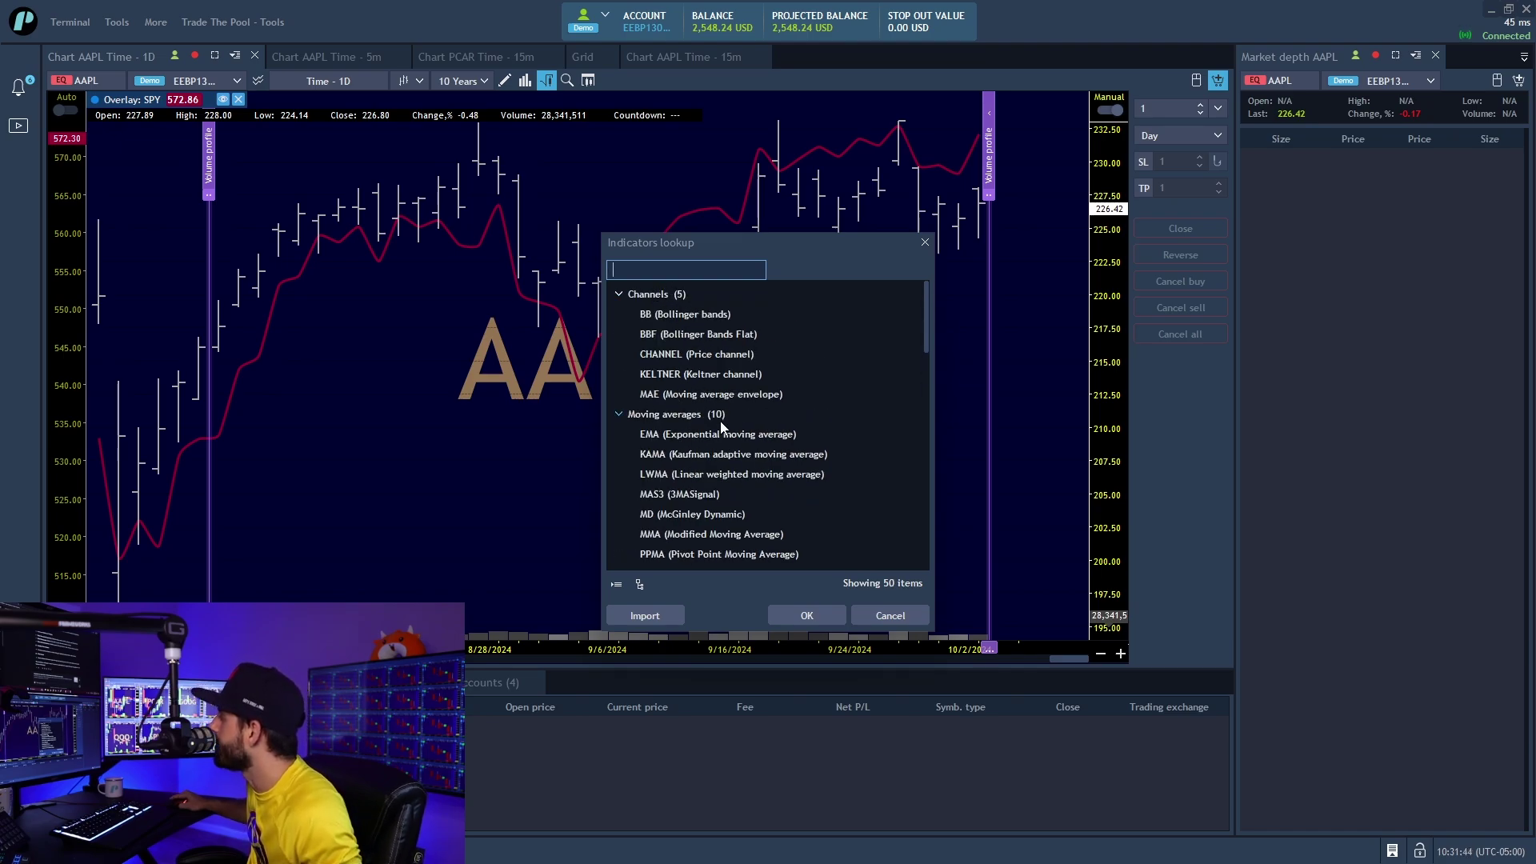
pyautogui.scroll(-3, 718, 428)
pyautogui.scroll(-10, 718, 432)
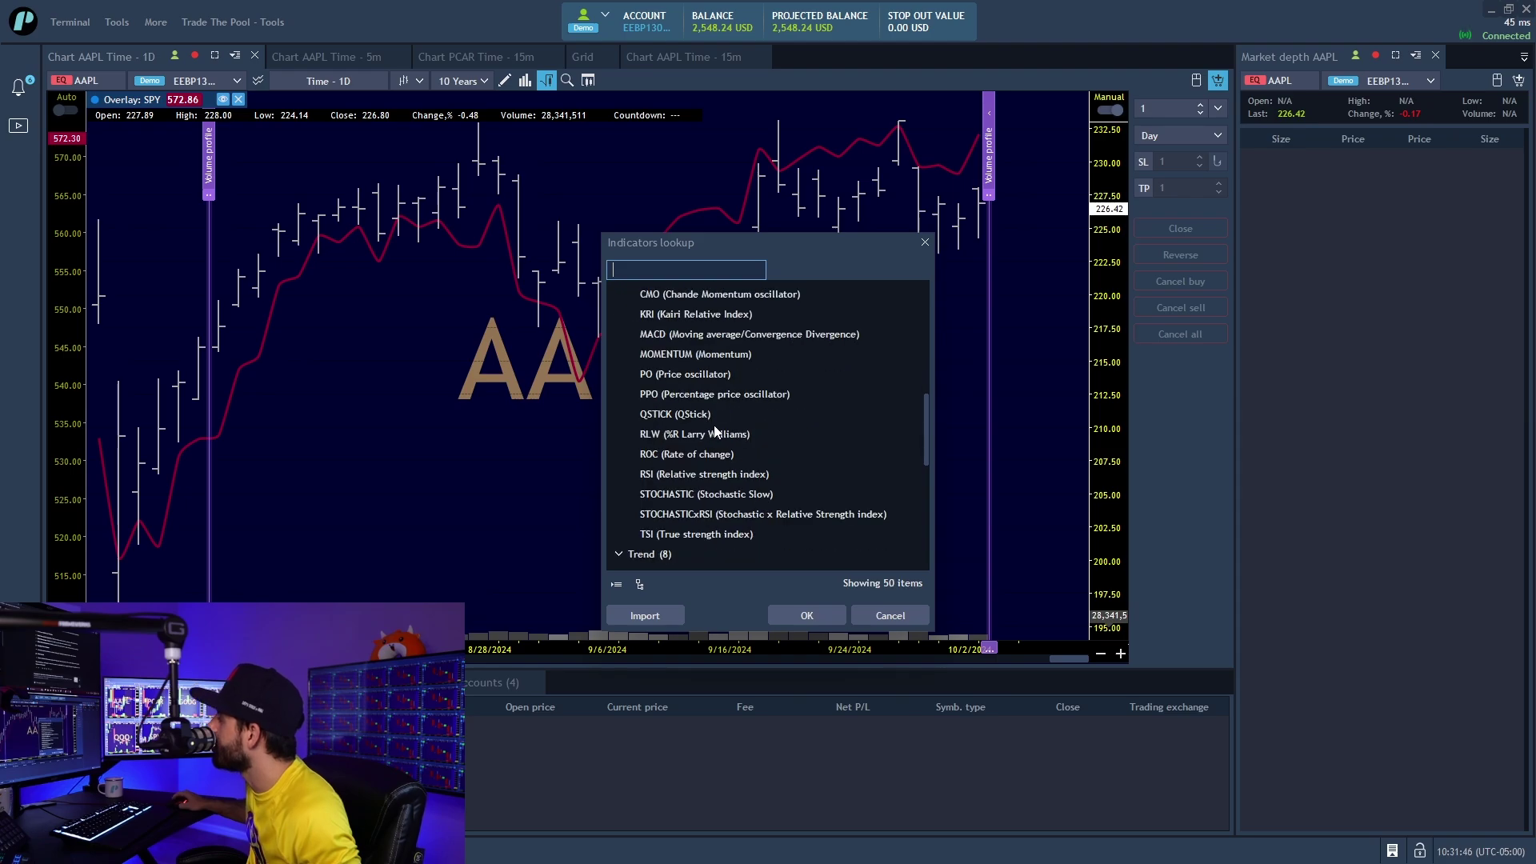
pyautogui.scroll(-7, 712, 432)
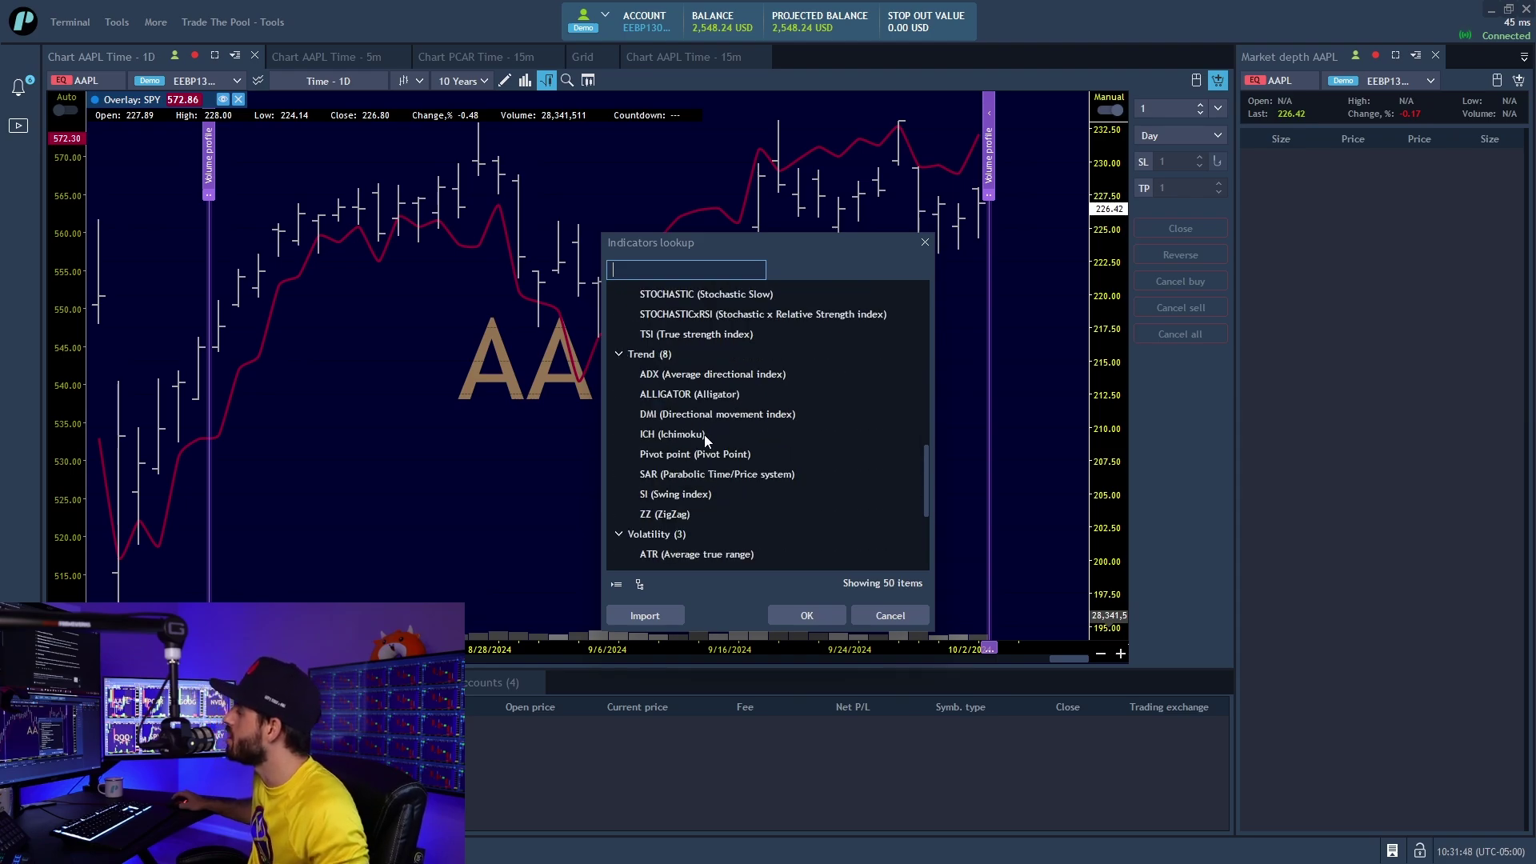
pyautogui.scroll(-2, 704, 435)
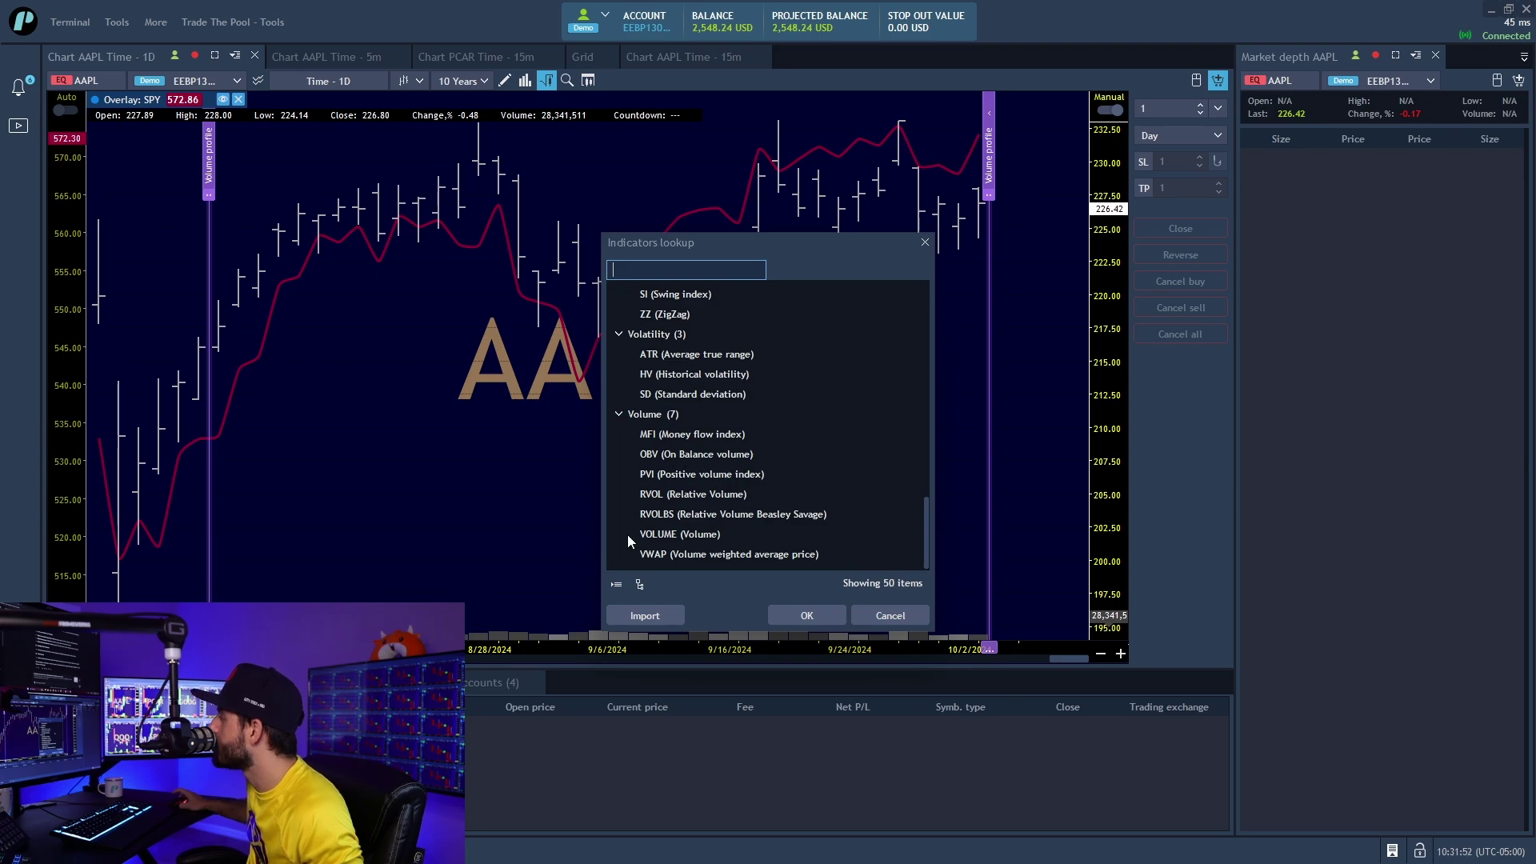
pyautogui.scroll(10, 677, 558)
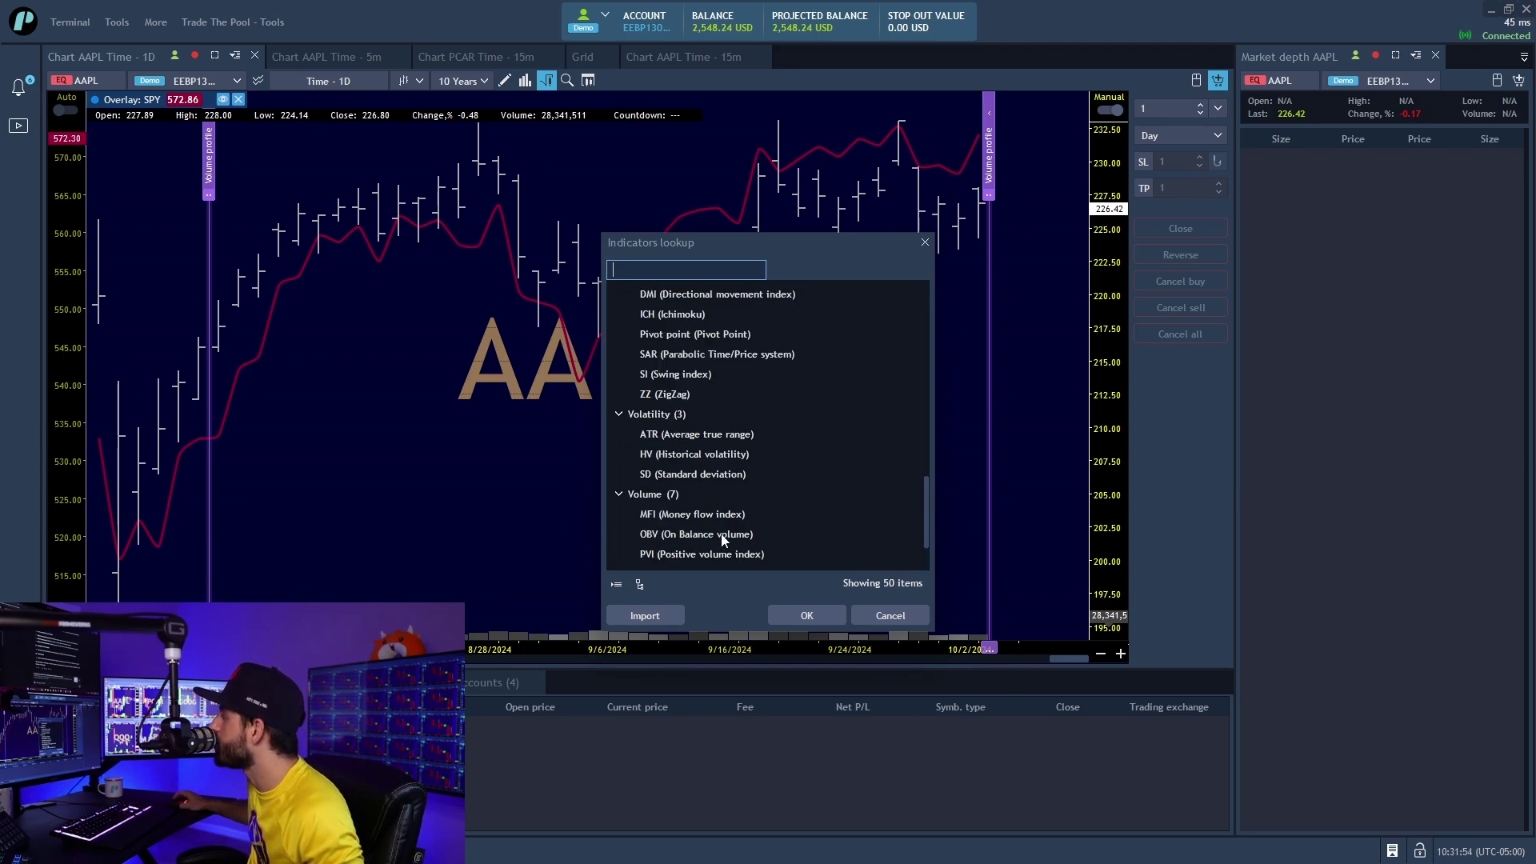
pyautogui.scroll(5, 708, 484)
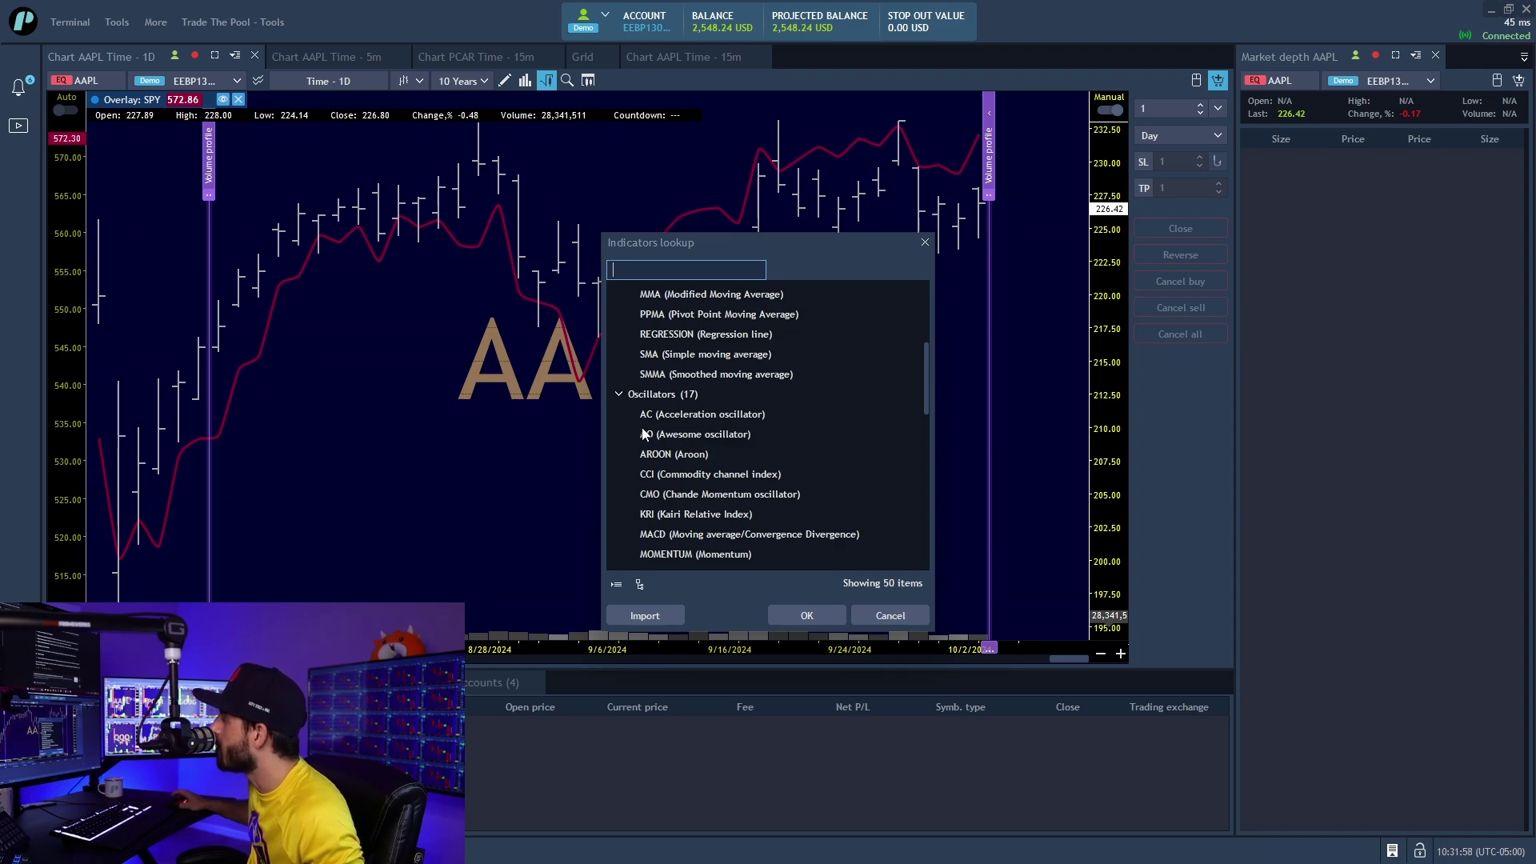
pyautogui.scroll(3, 734, 453)
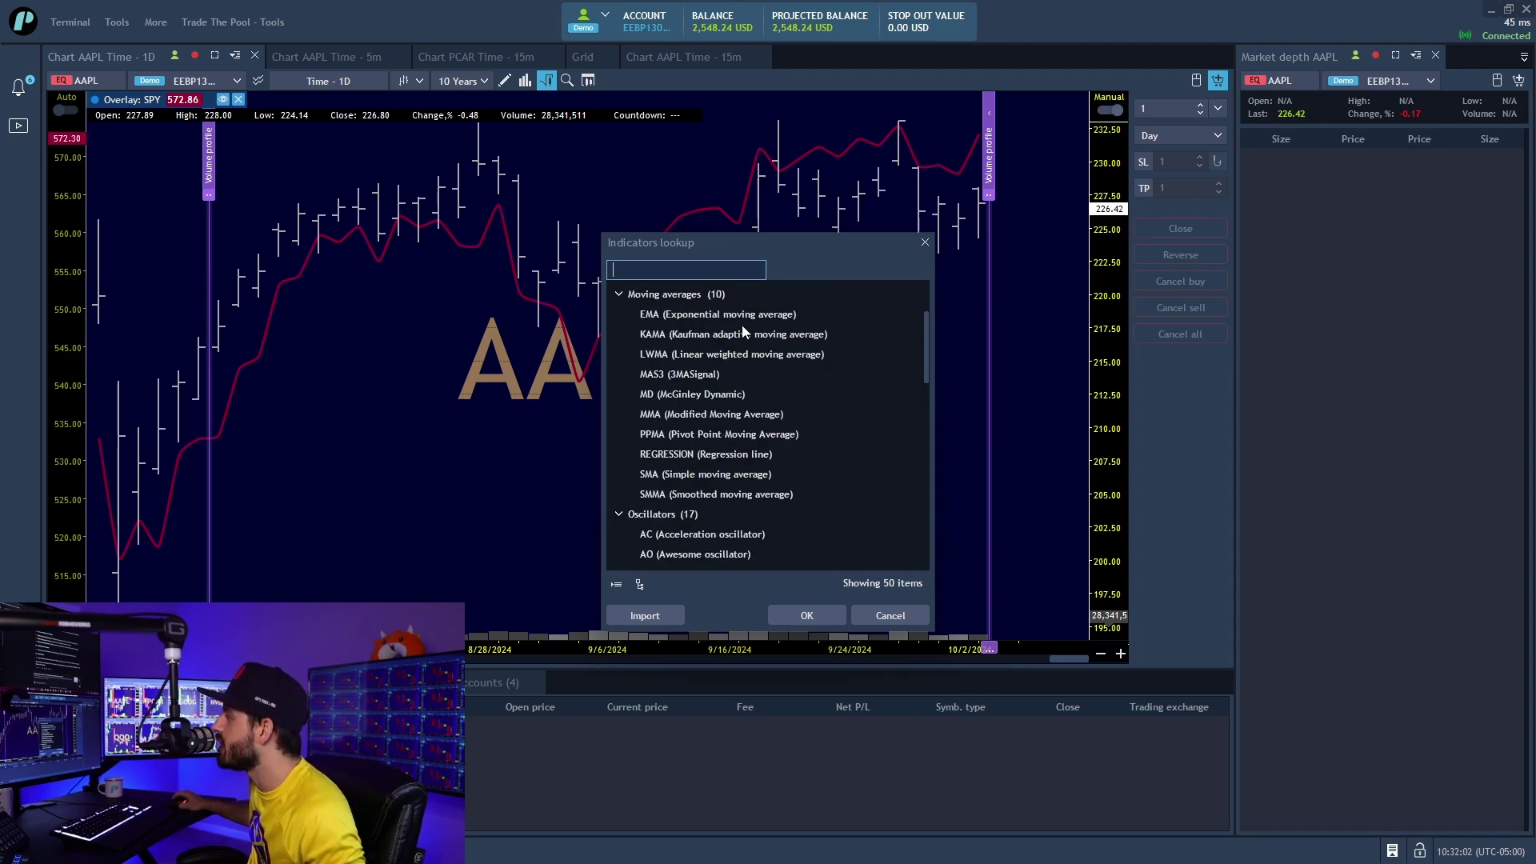
pyautogui.scroll(2, 741, 398)
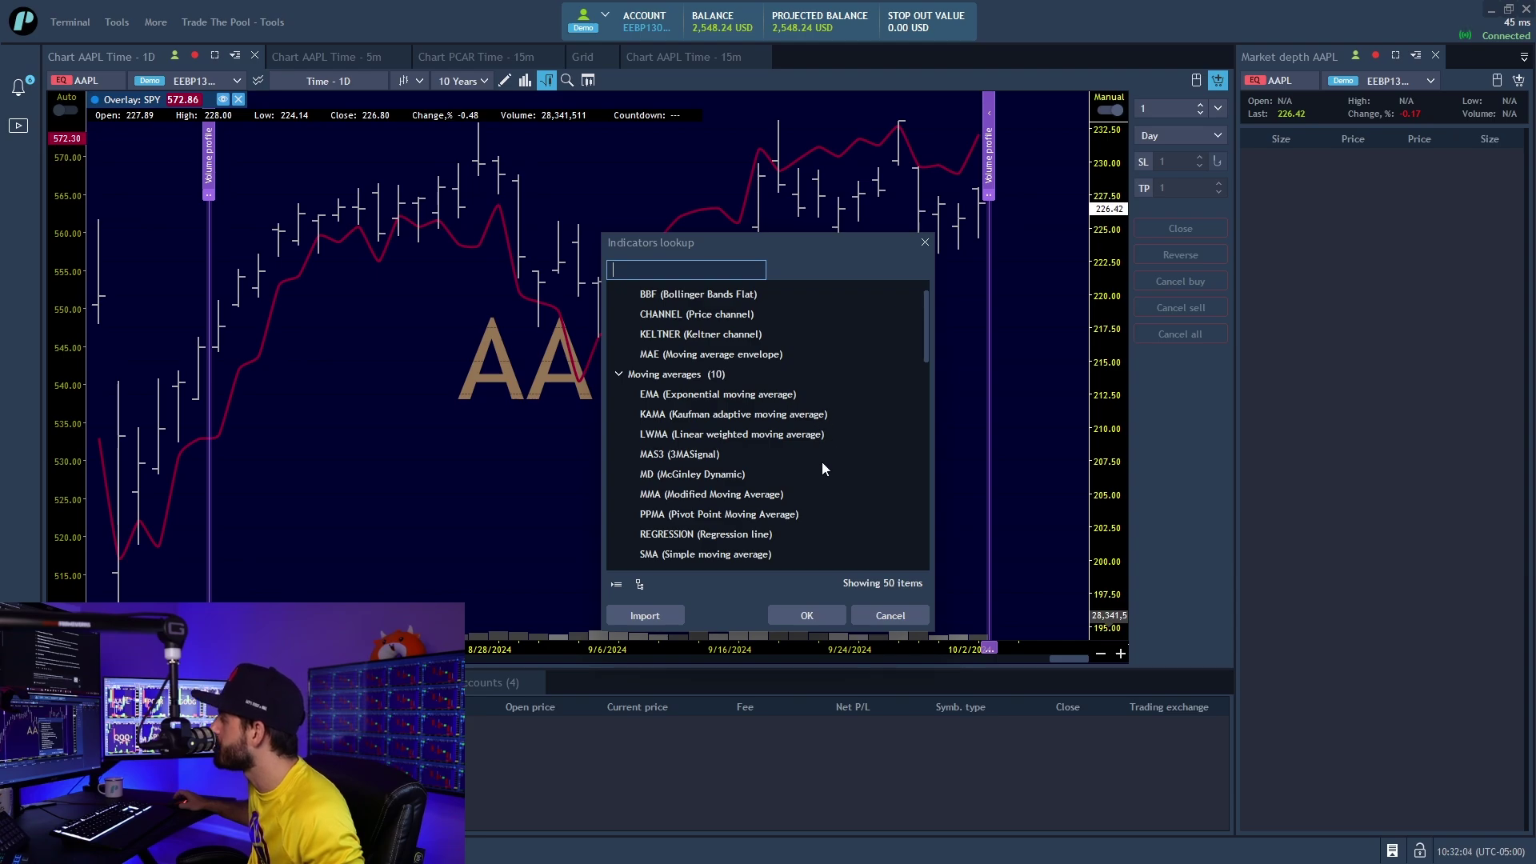
# Add the ATR (Average true range) volatility indicator to the AAPL daily chart.
pyautogui.scroll(1, 823, 468)
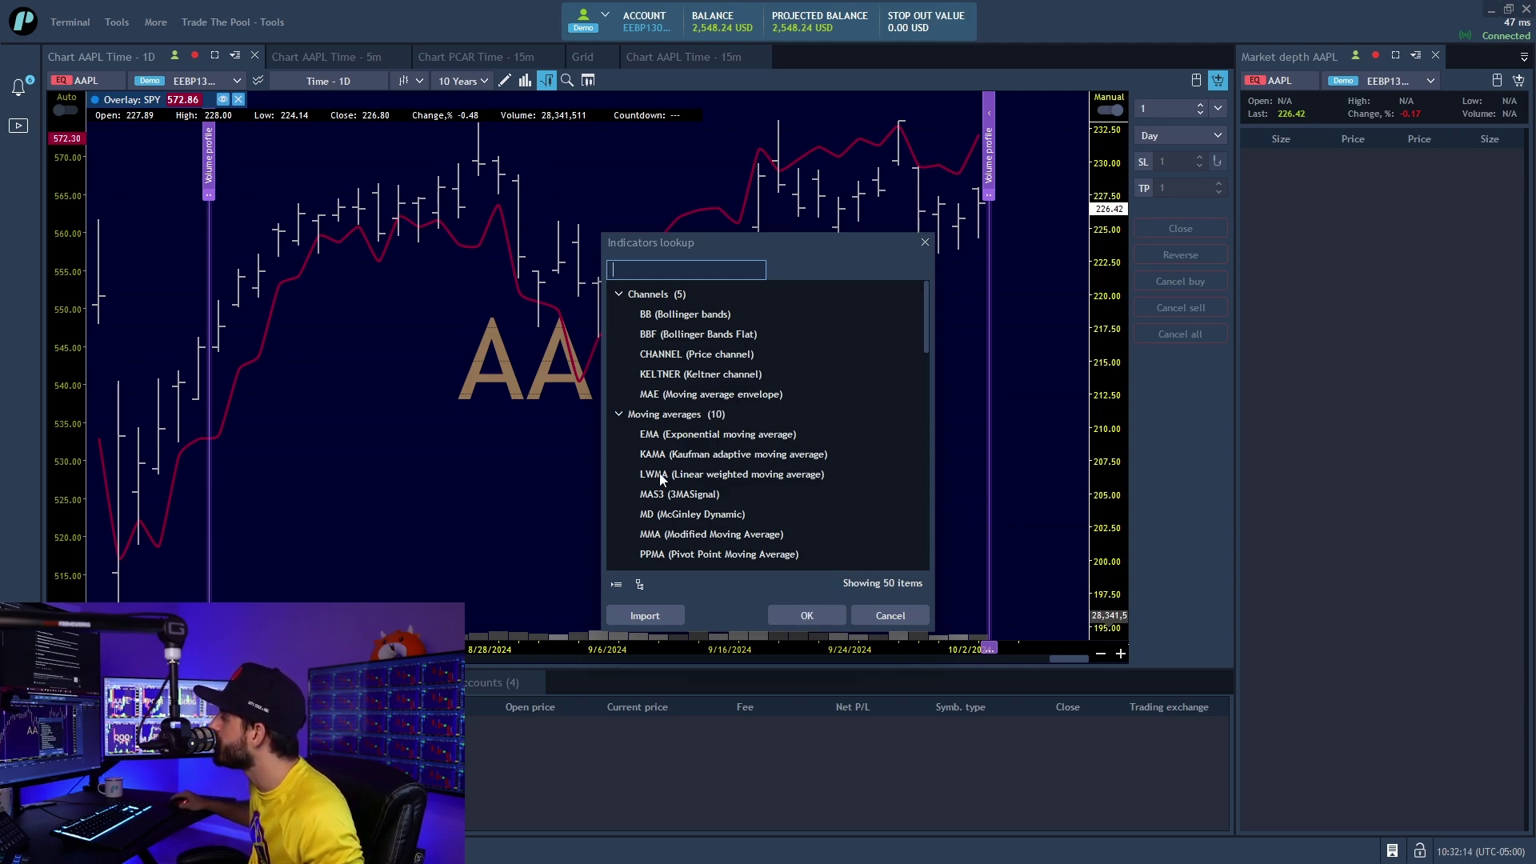
pyautogui.scroll(-12, 836, 410)
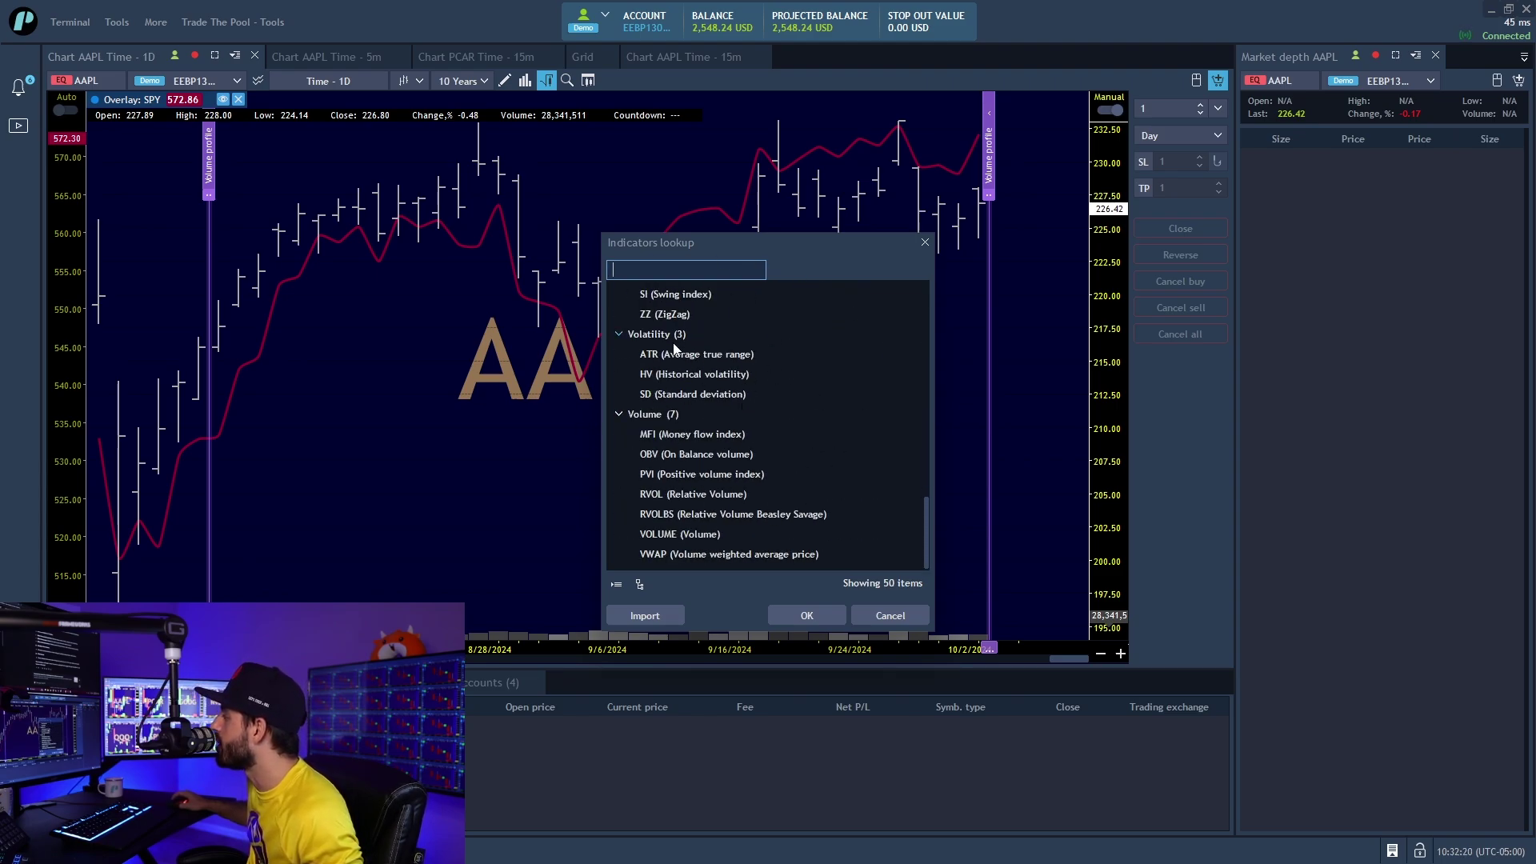
pyautogui.click(738, 355)
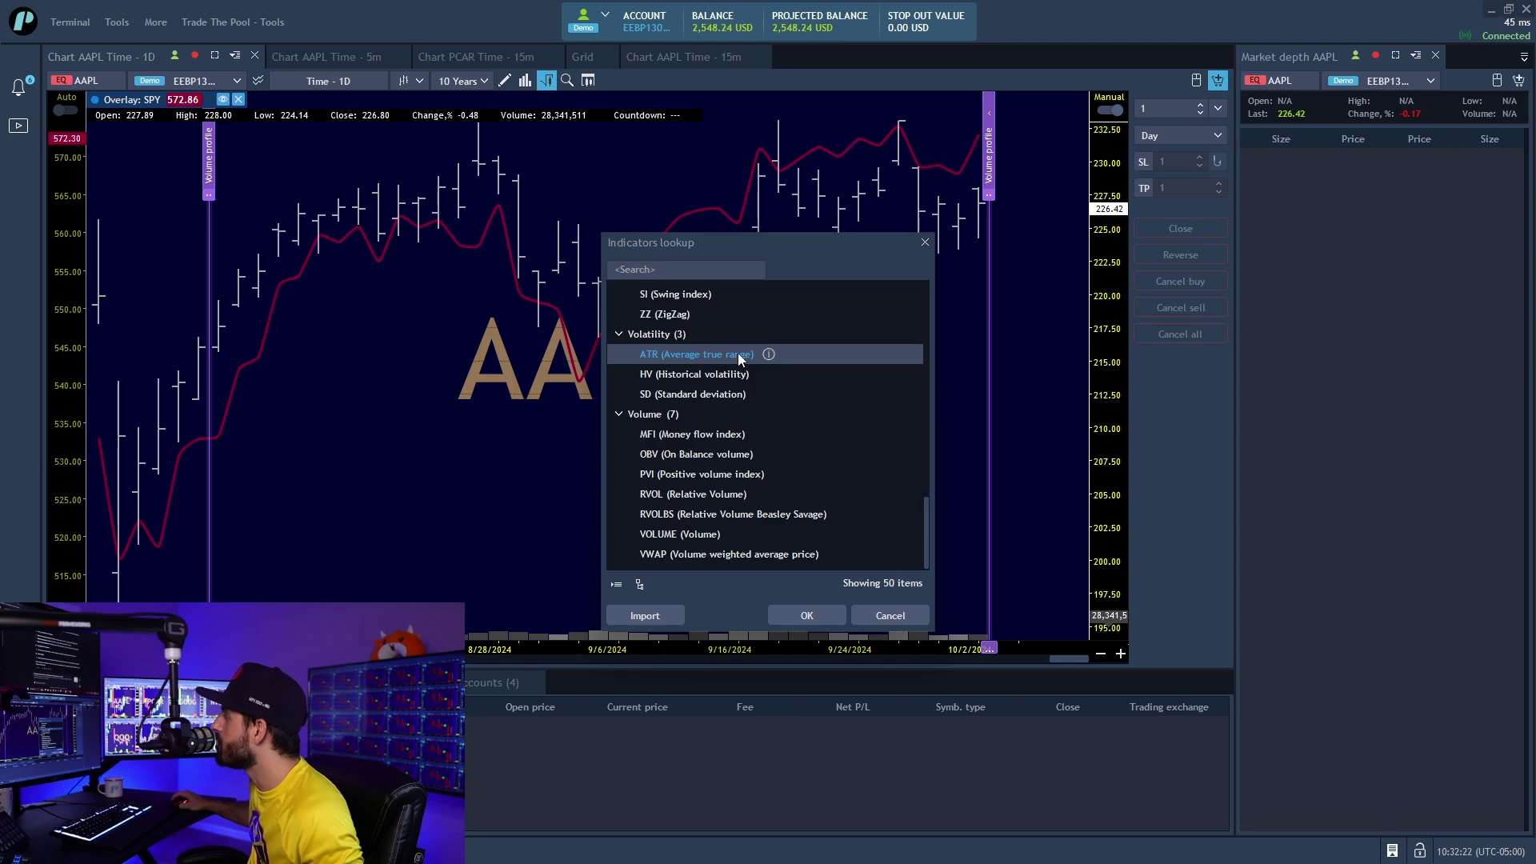
pyautogui.doubleClick(738, 355)
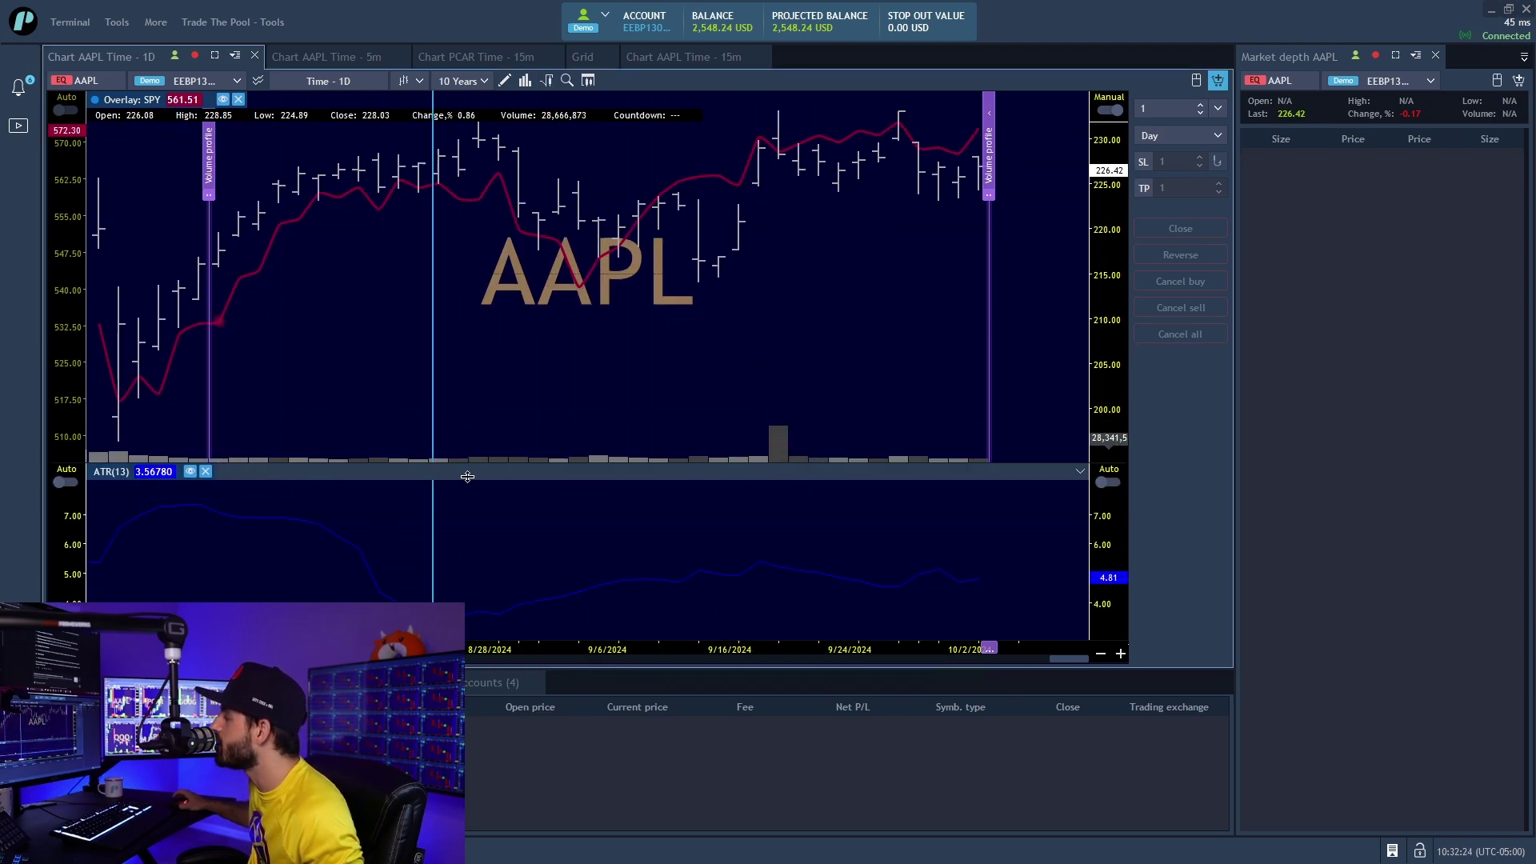
# Set the ATR indicator's line width to 5px and its colour to white.
pyautogui.doubleClick(151, 474)
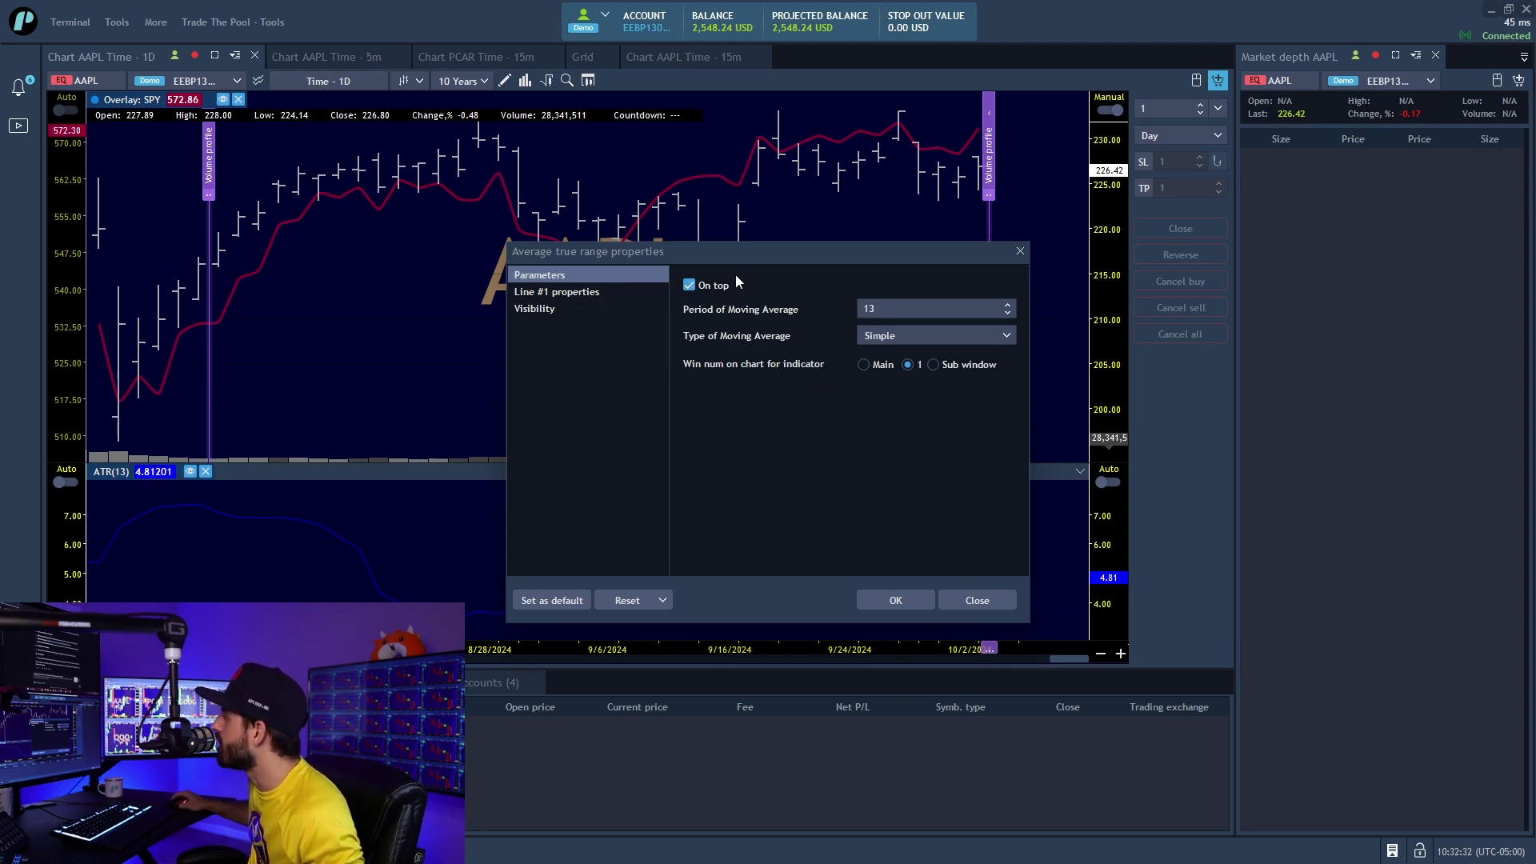
pyautogui.click(545, 305)
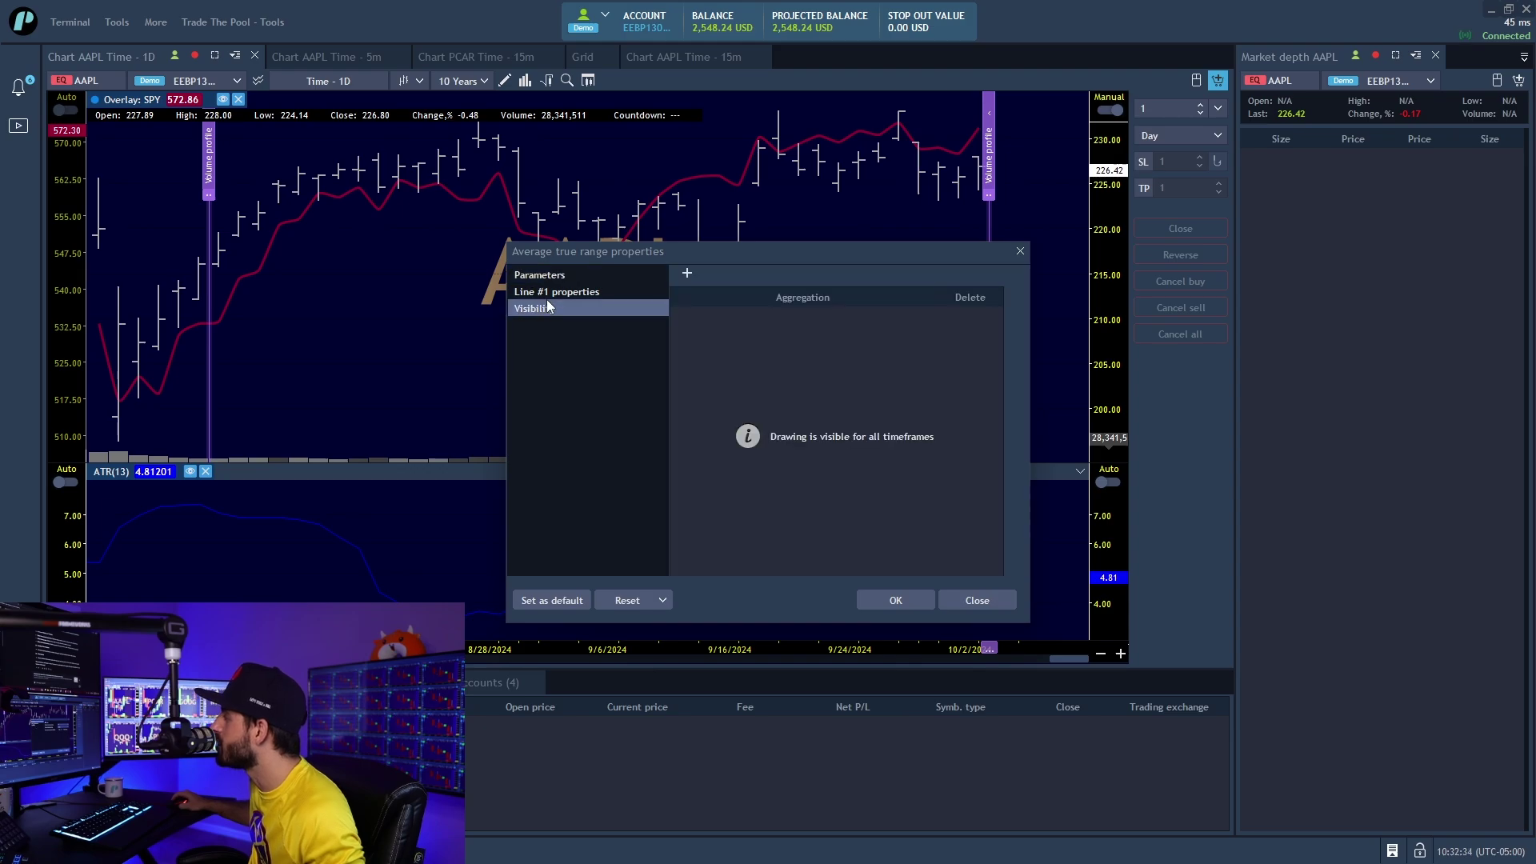
pyautogui.click(554, 291)
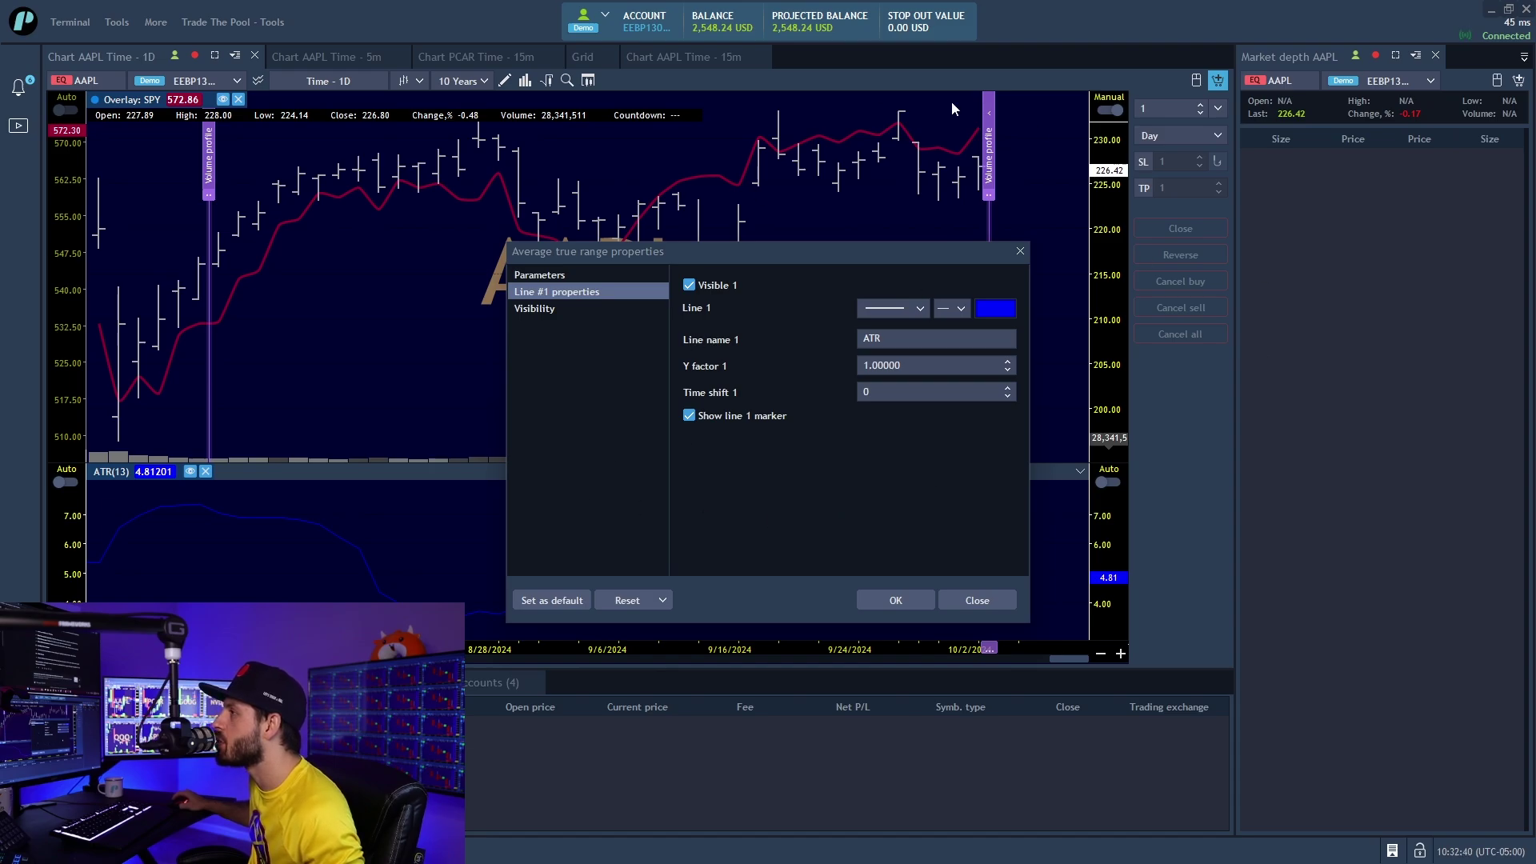
pyautogui.click(963, 306)
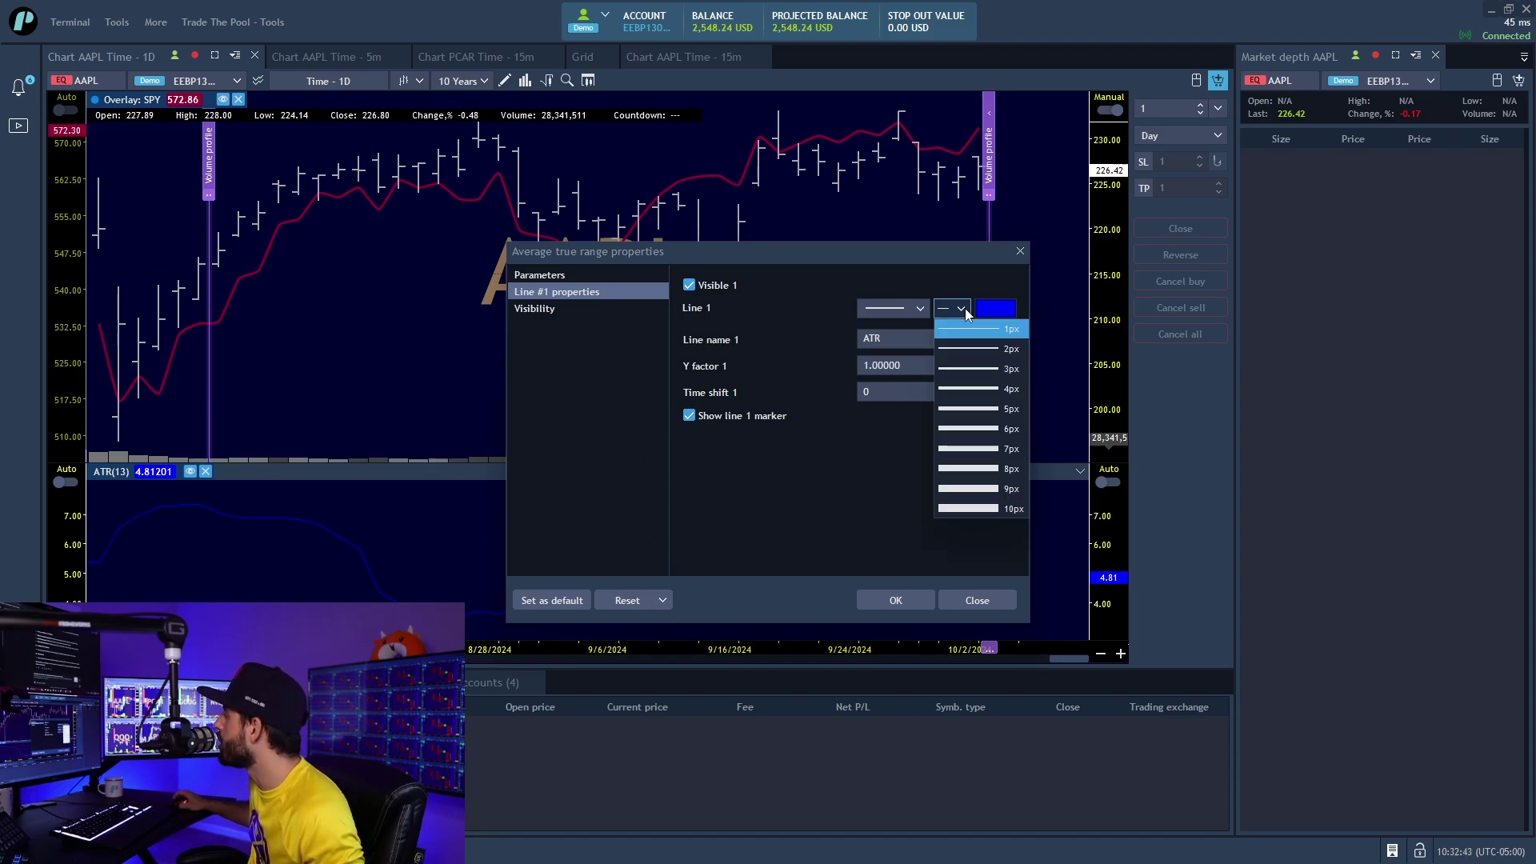
pyautogui.click(965, 409)
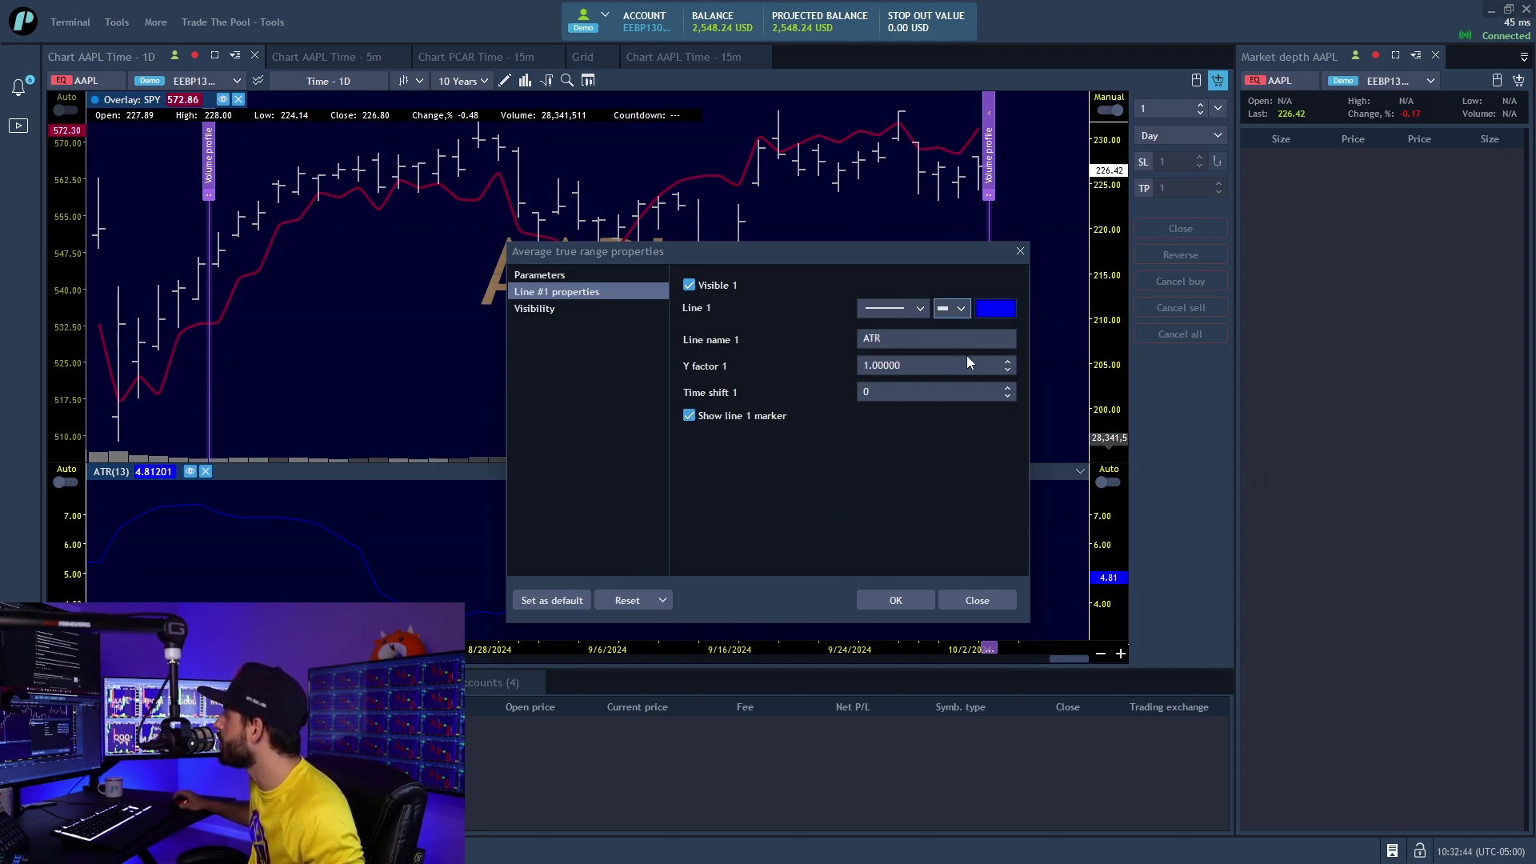
pyautogui.click(1005, 315)
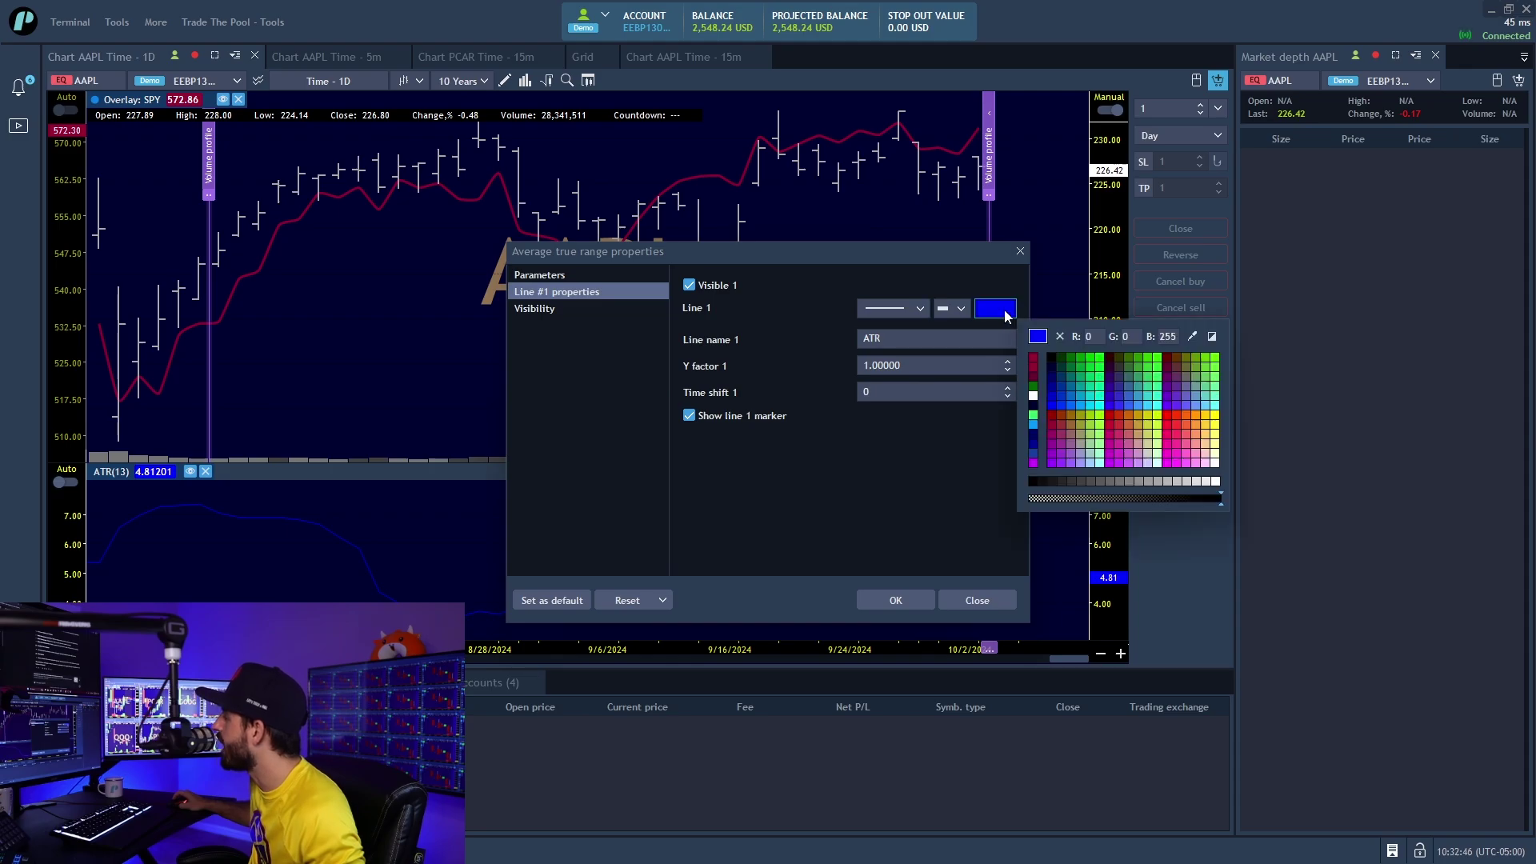
pyautogui.click(1034, 395)
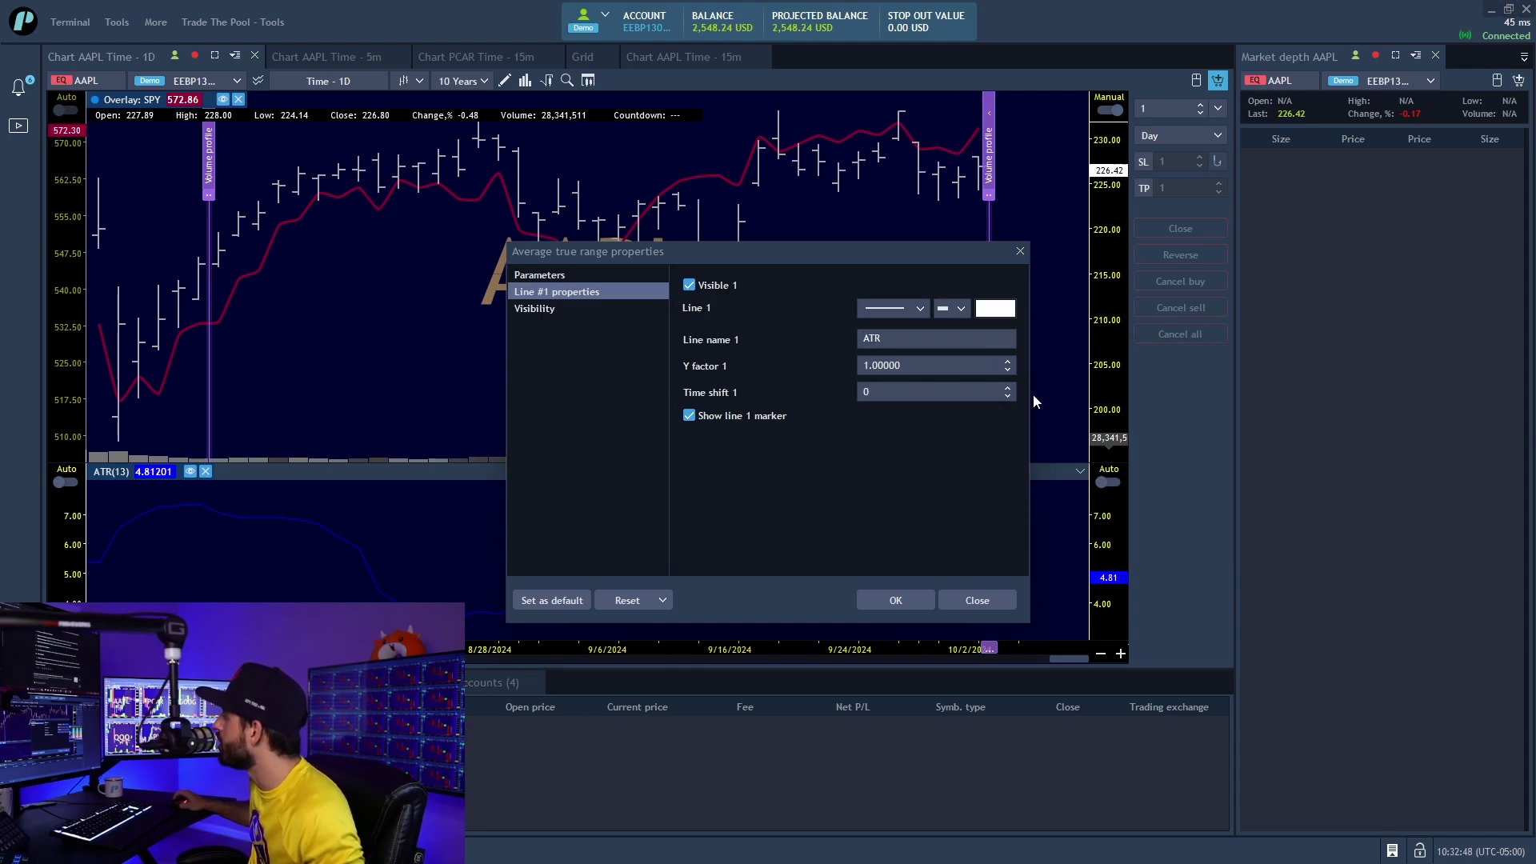
pyautogui.click(889, 600)
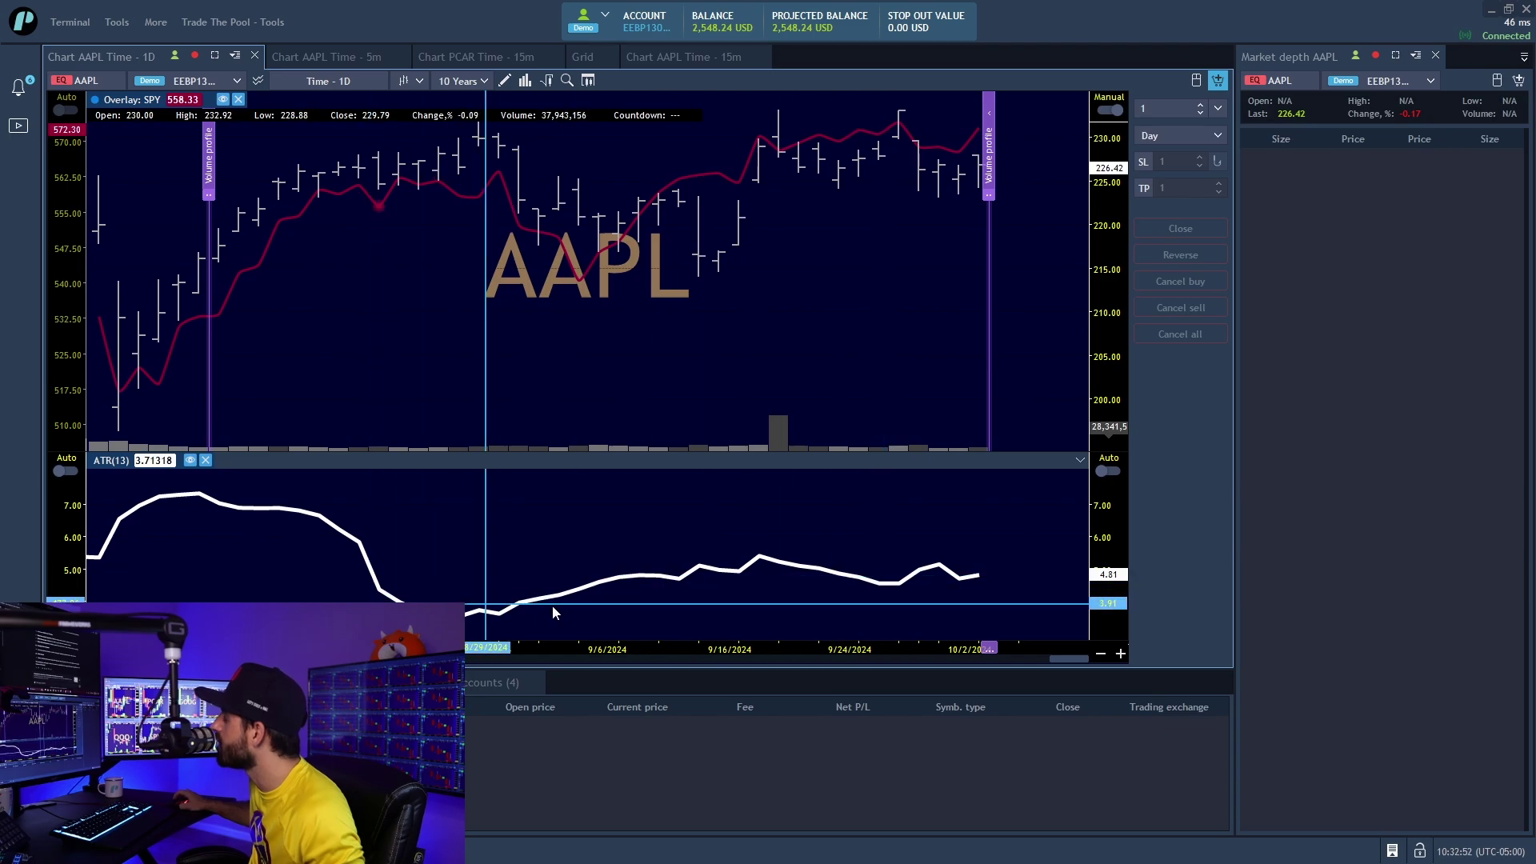
# Reduce the height of the ATR pane below the price chart and look over its context options.
pyautogui.moveTo(470, 452); pyautogui.dragTo(460, 504)
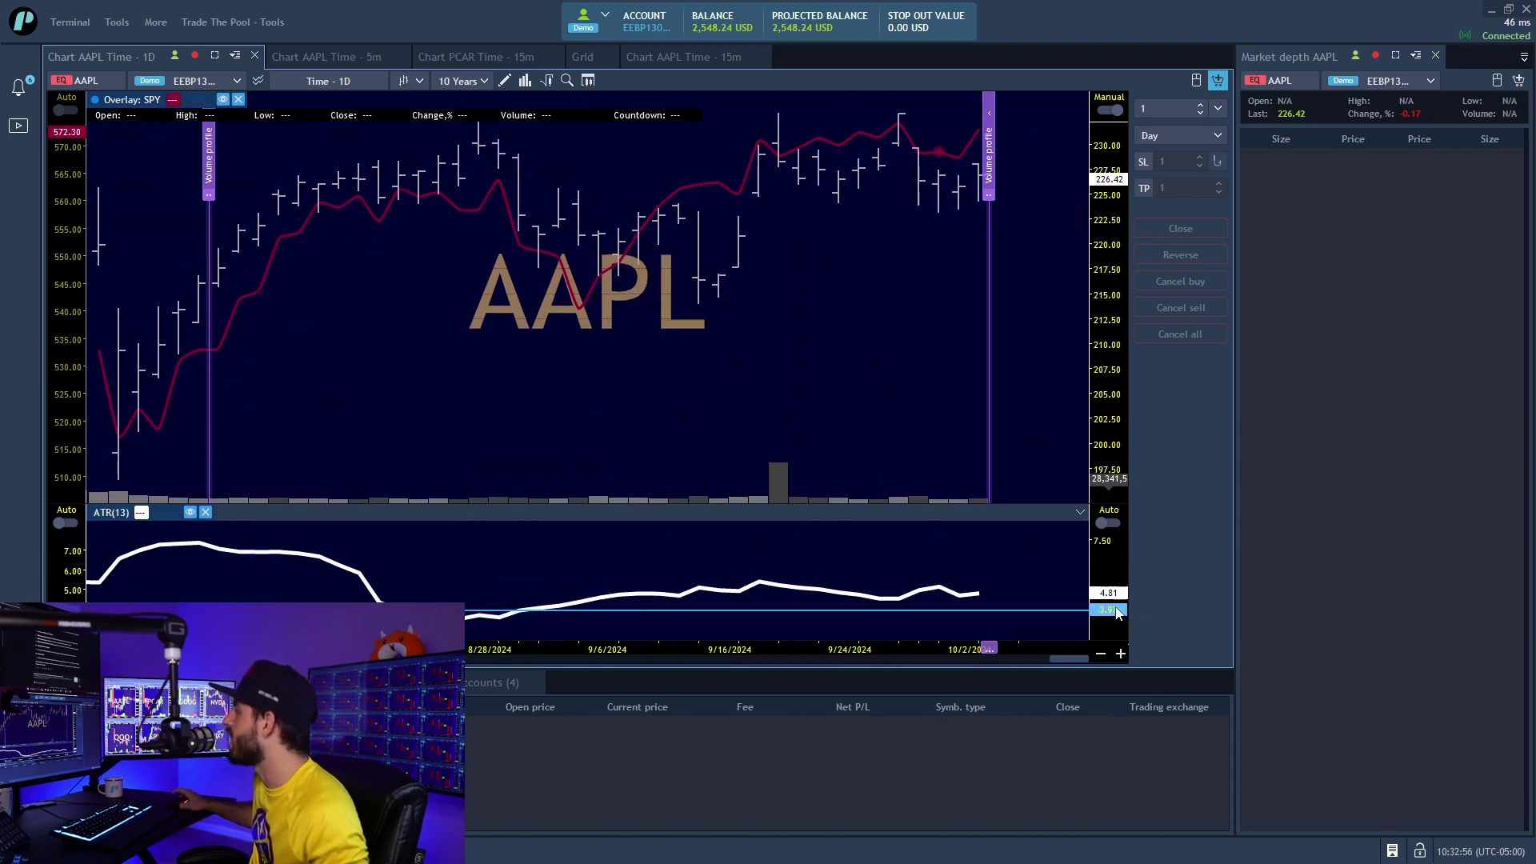
pyautogui.rightClick(976, 561)
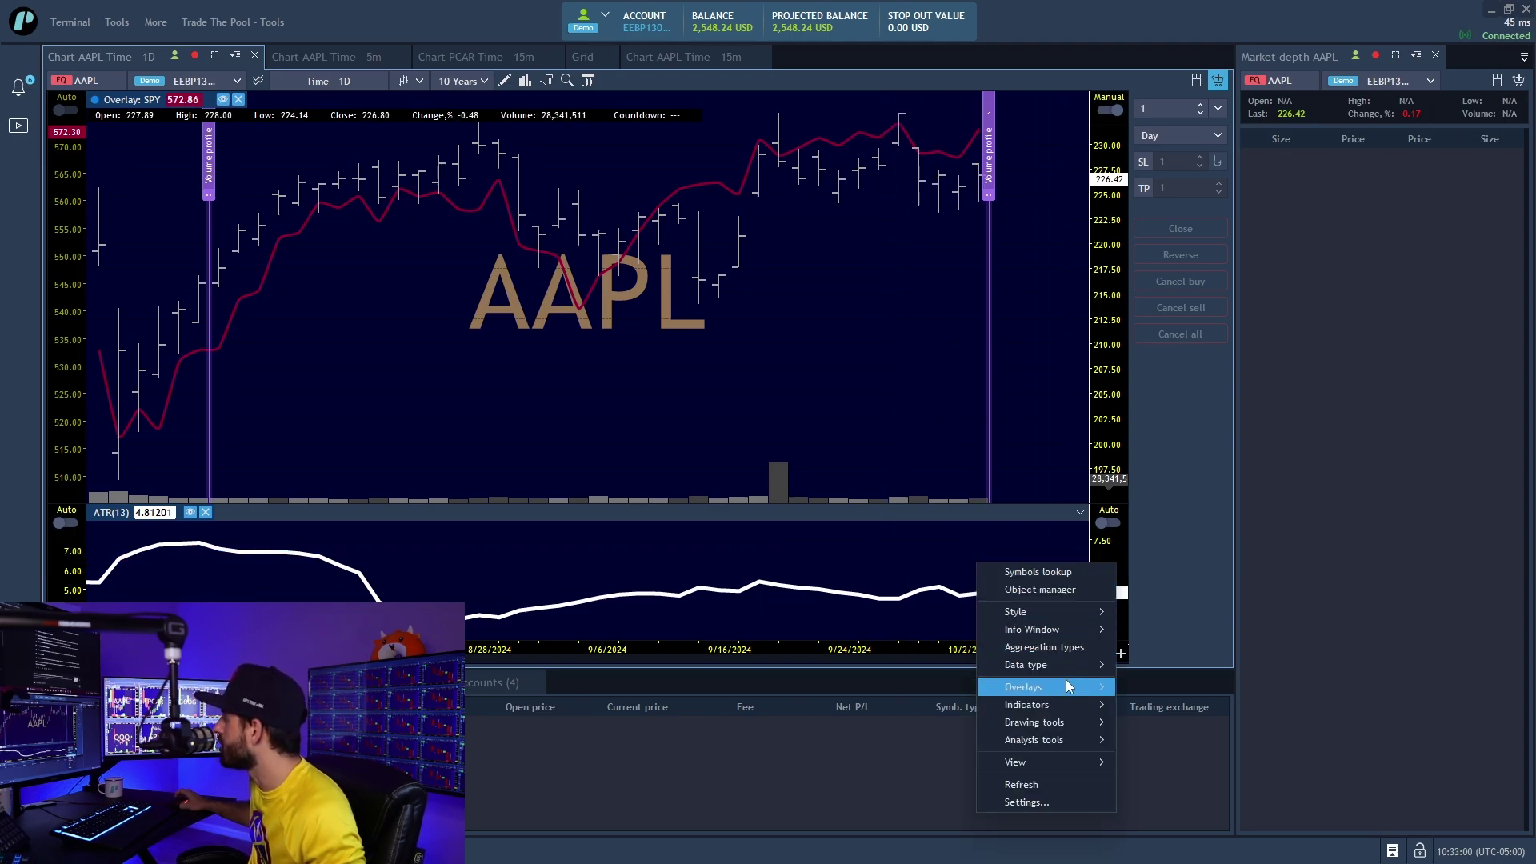
pyautogui.moveTo(1067, 681)
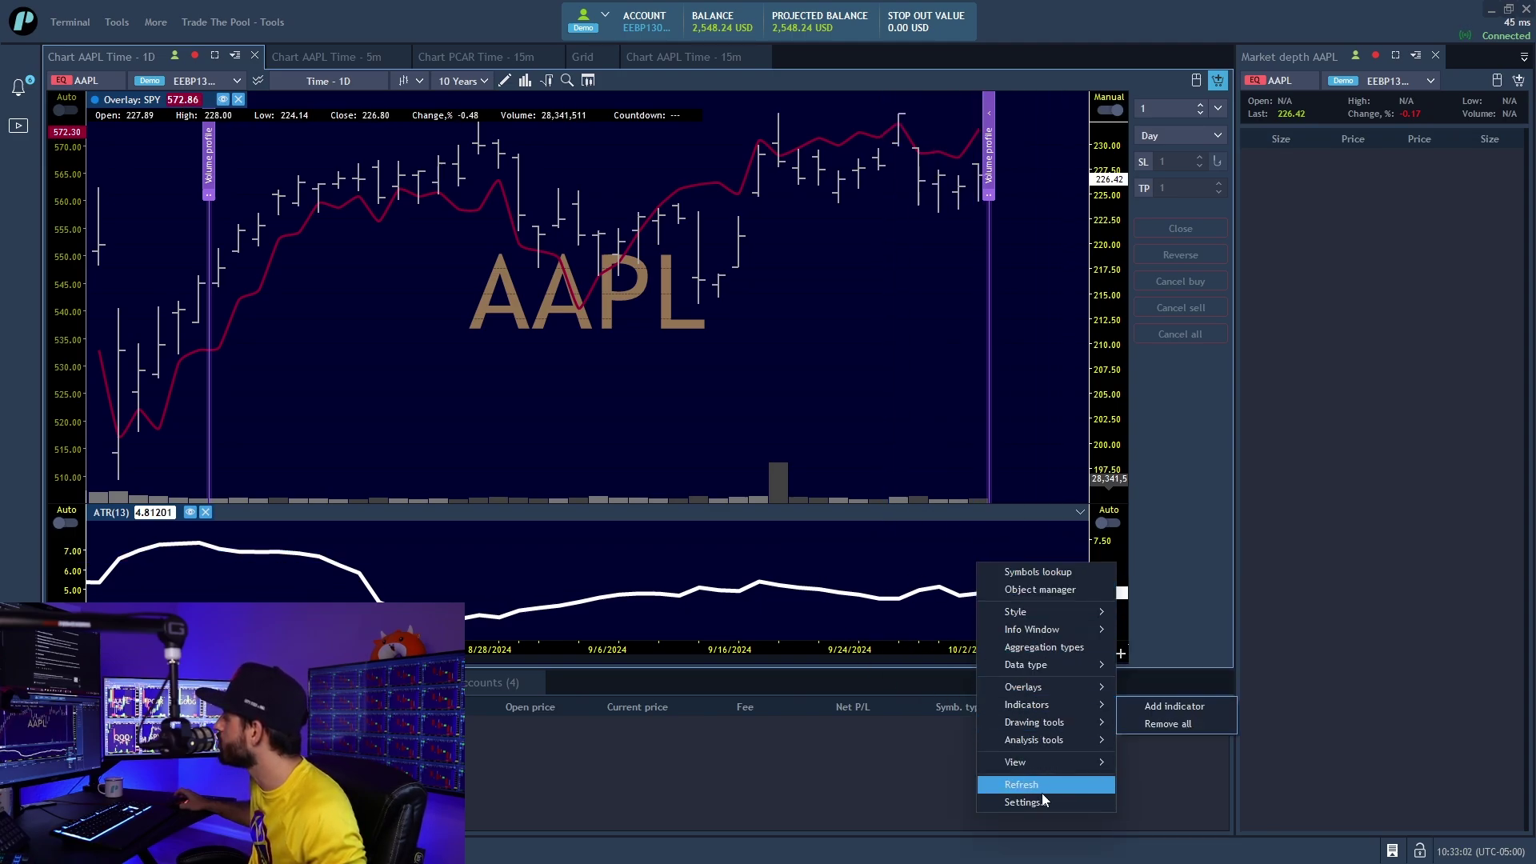
pyautogui.rightClick(776, 561)
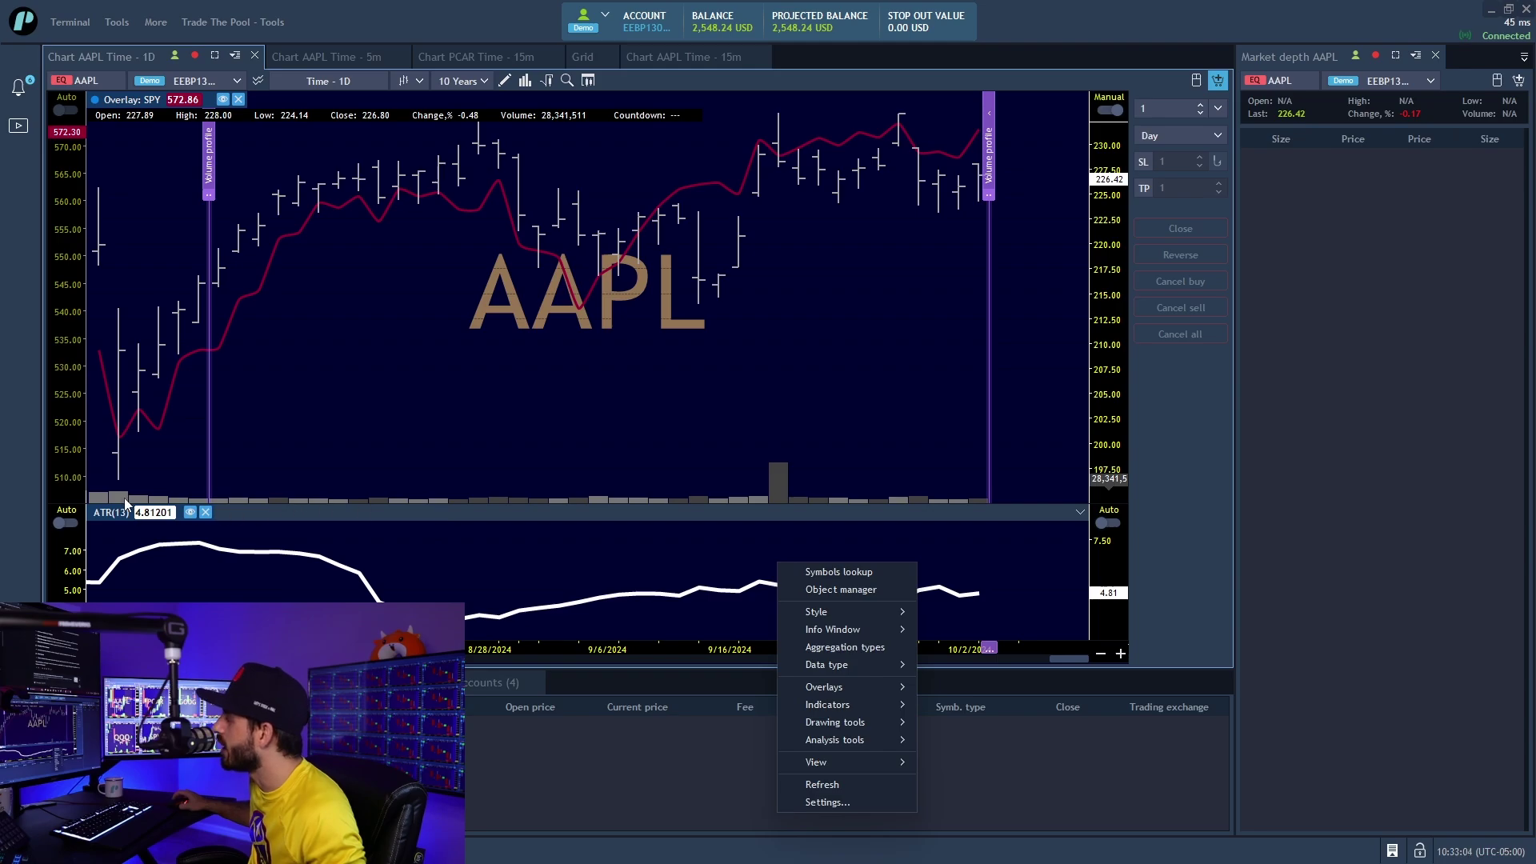
# Review the ATR's parameters, line and visibility properties, and remove the indicator from the chart.
pyautogui.doubleClick(148, 515)
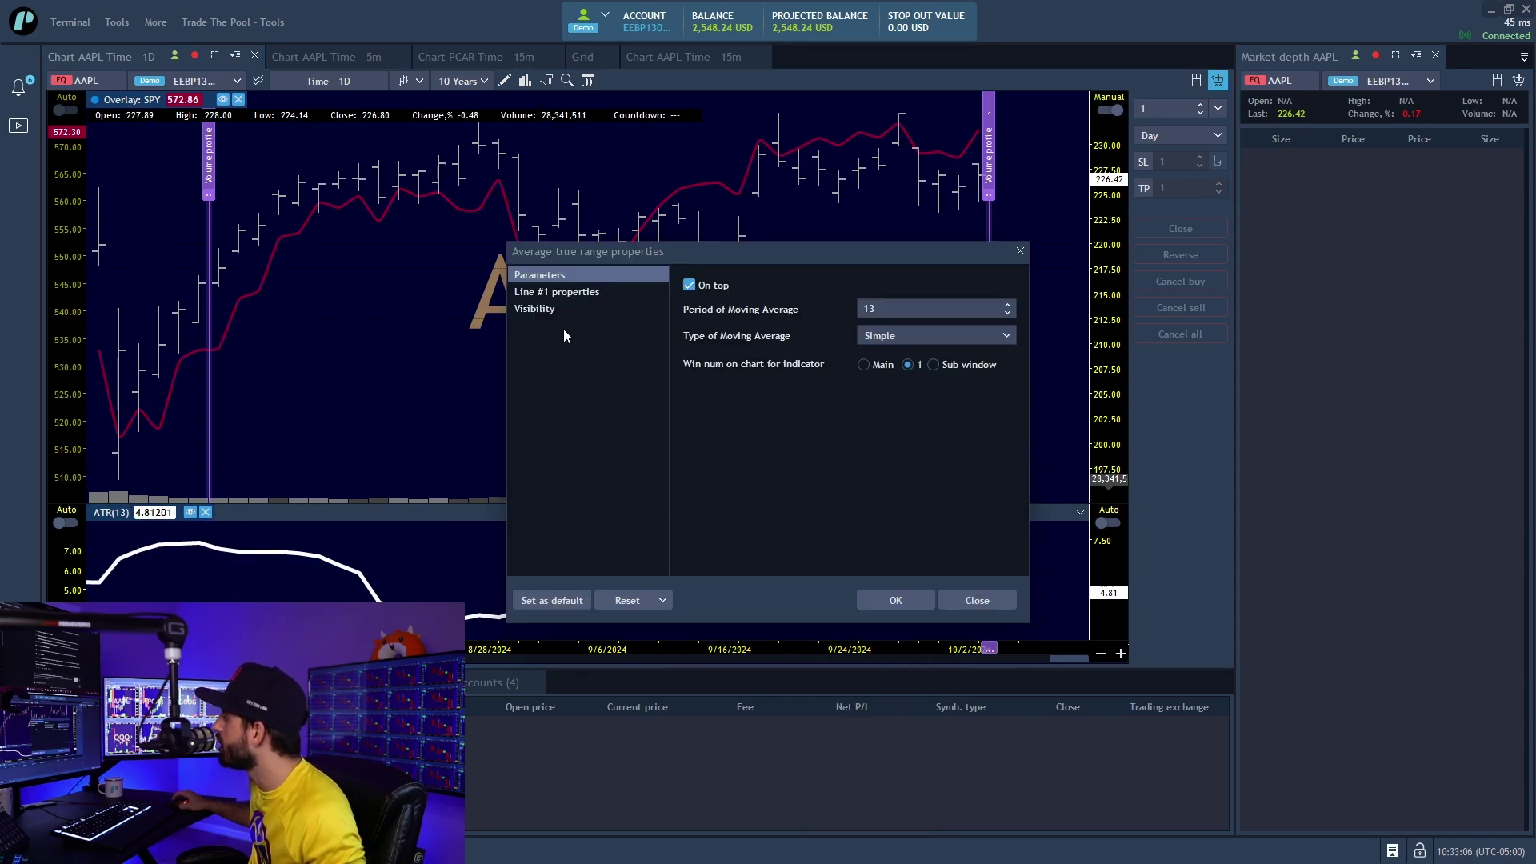
pyautogui.click(557, 295)
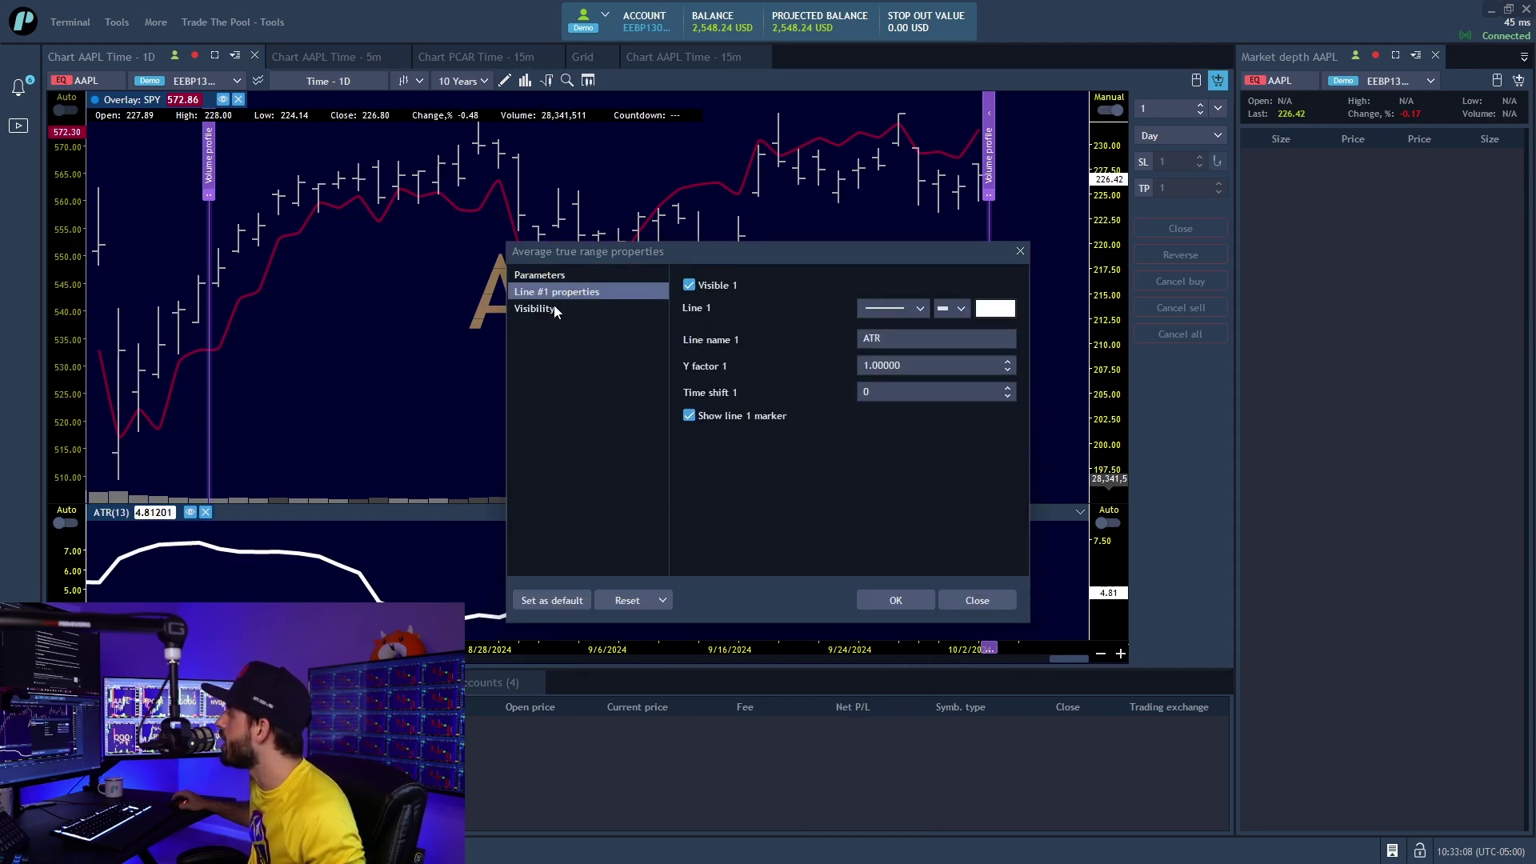
pyautogui.click(552, 310)
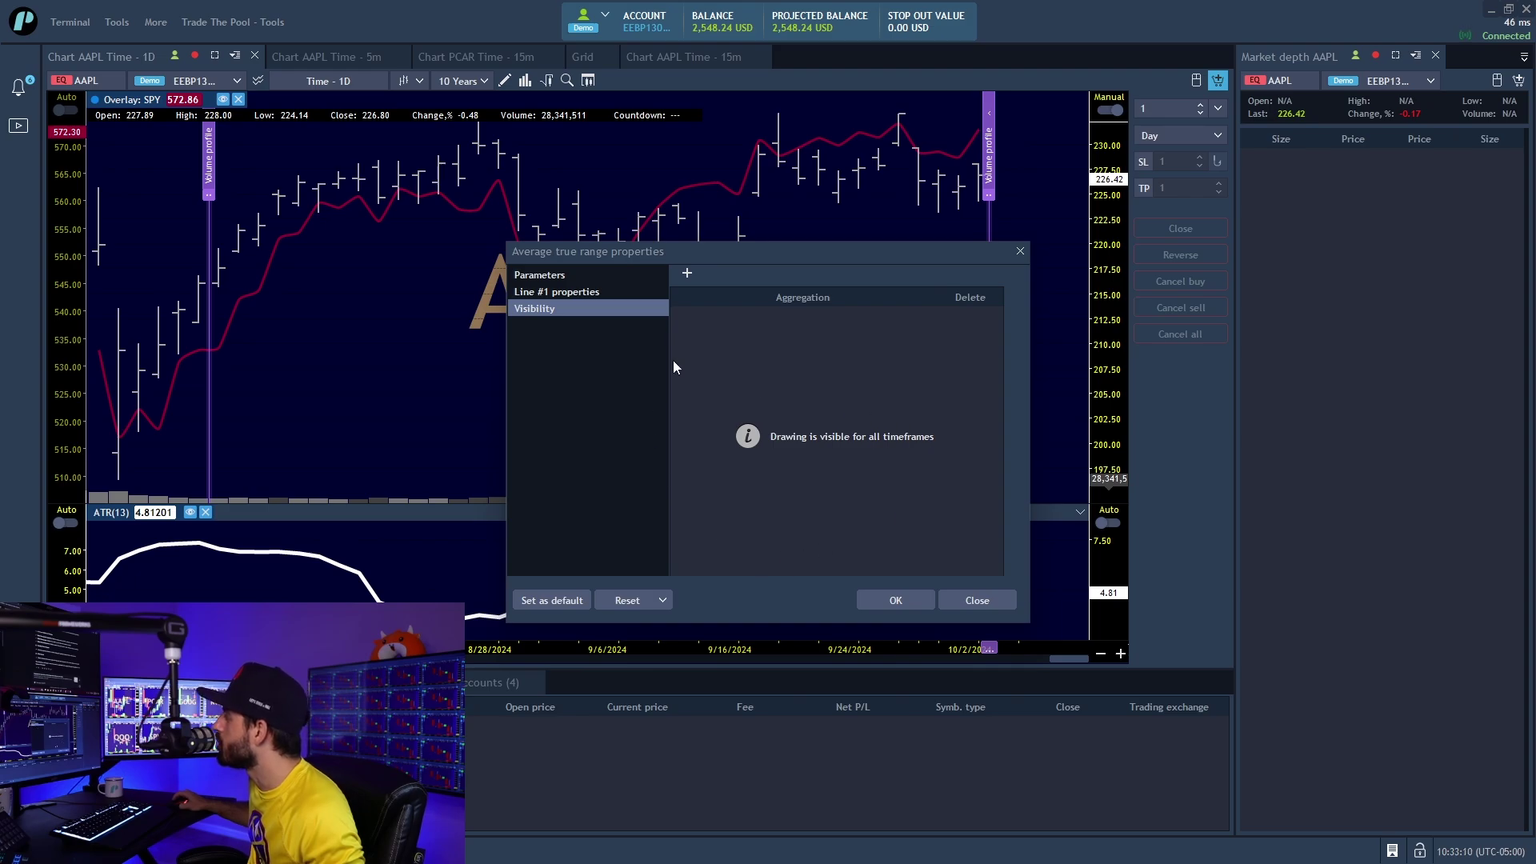
pyautogui.click(517, 277)
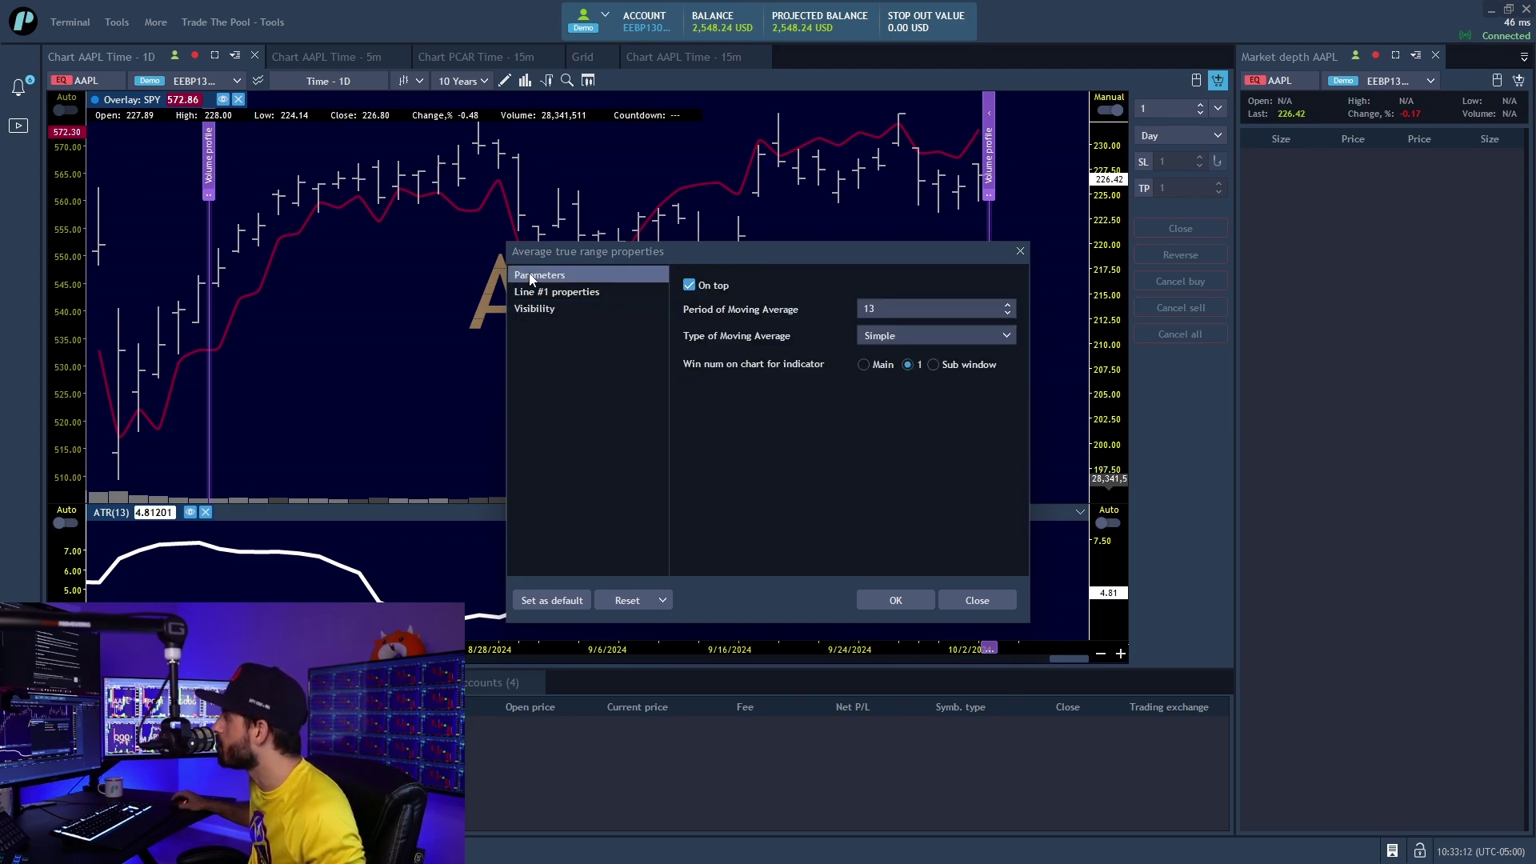
pyautogui.click(989, 600)
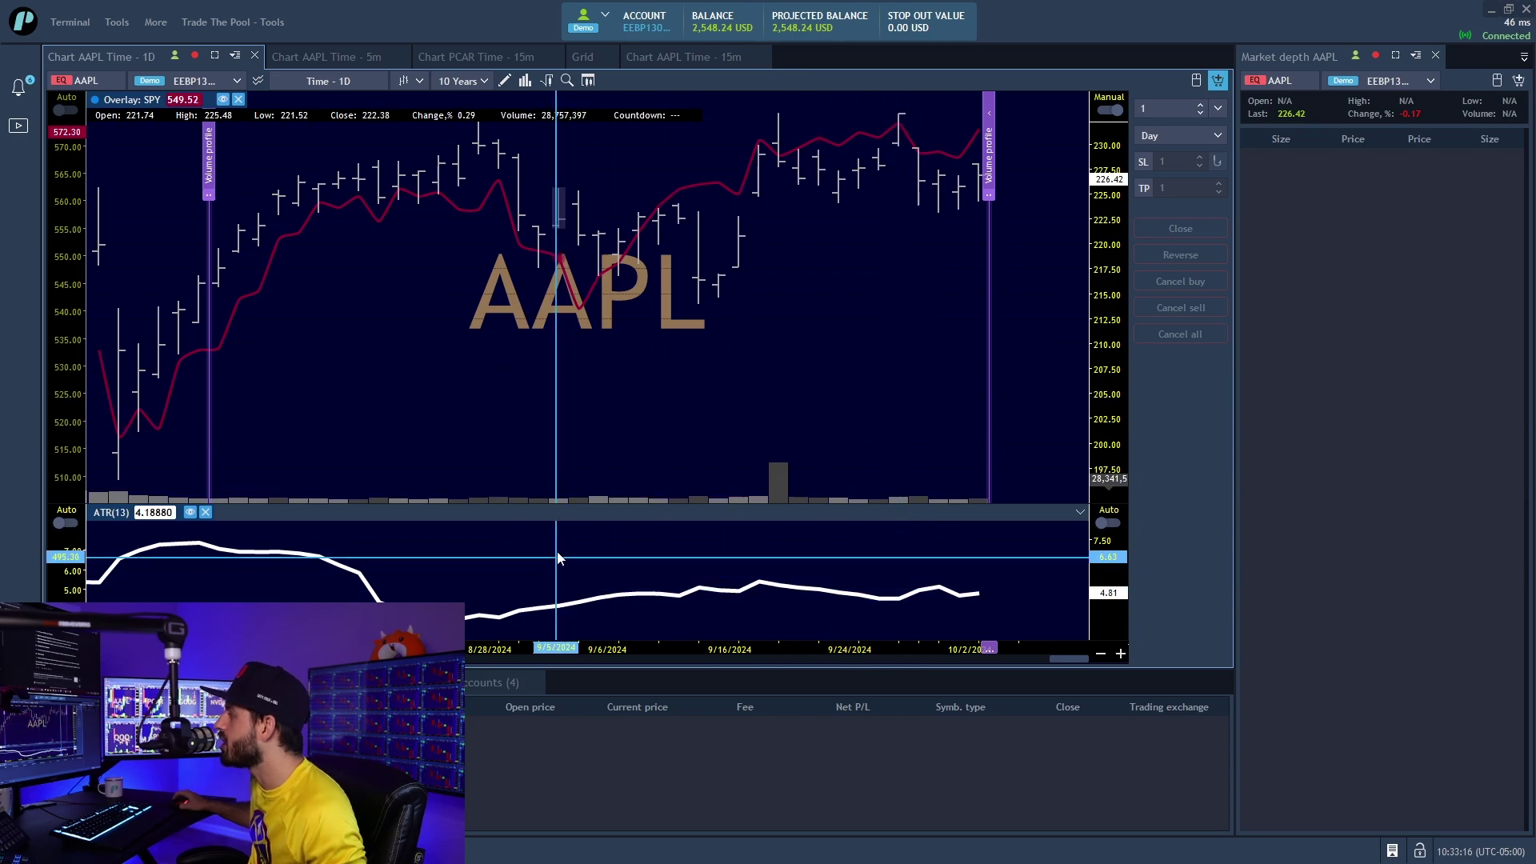
pyautogui.click(207, 512)
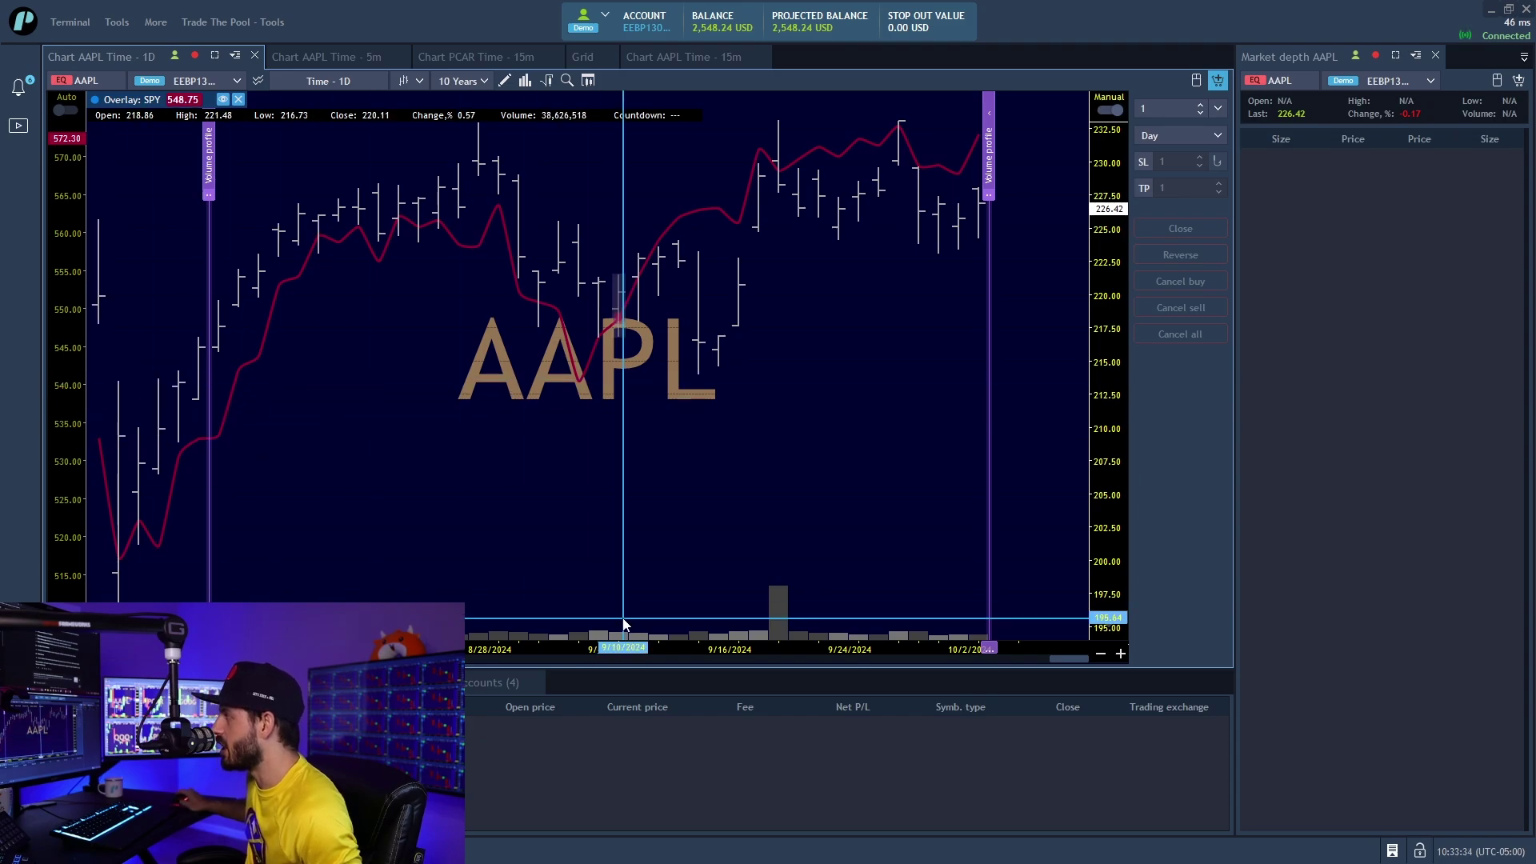
# Add the BB (Bollinger bands) and EMA (Exponential moving average) indicators to the AAPL chart.
pyautogui.click(548, 80)
pyautogui.doubleClick(666, 310)
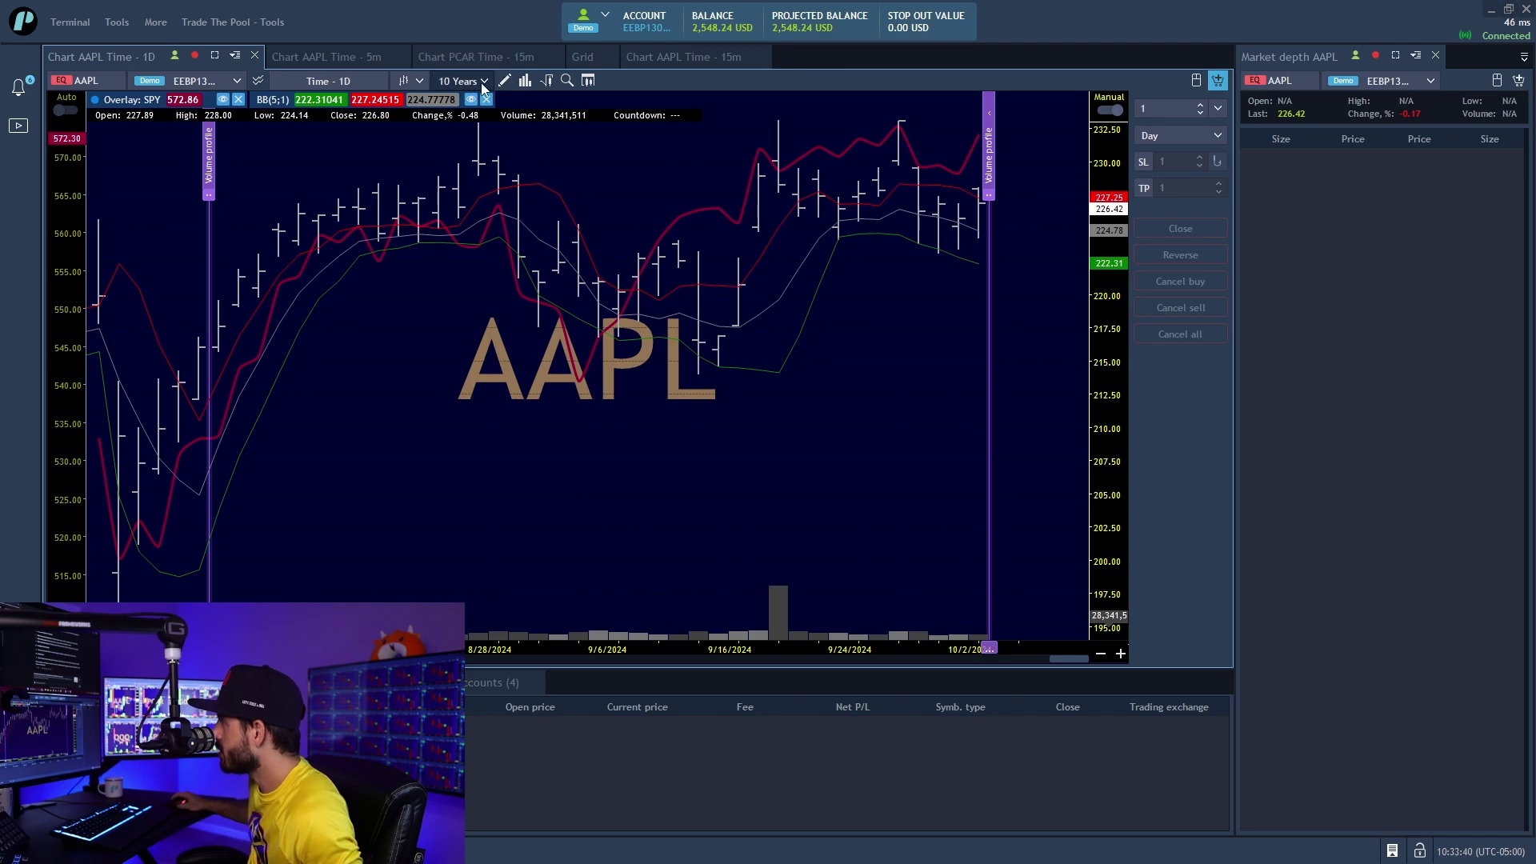
pyautogui.click(547, 80)
pyautogui.scroll(-1, 701, 475)
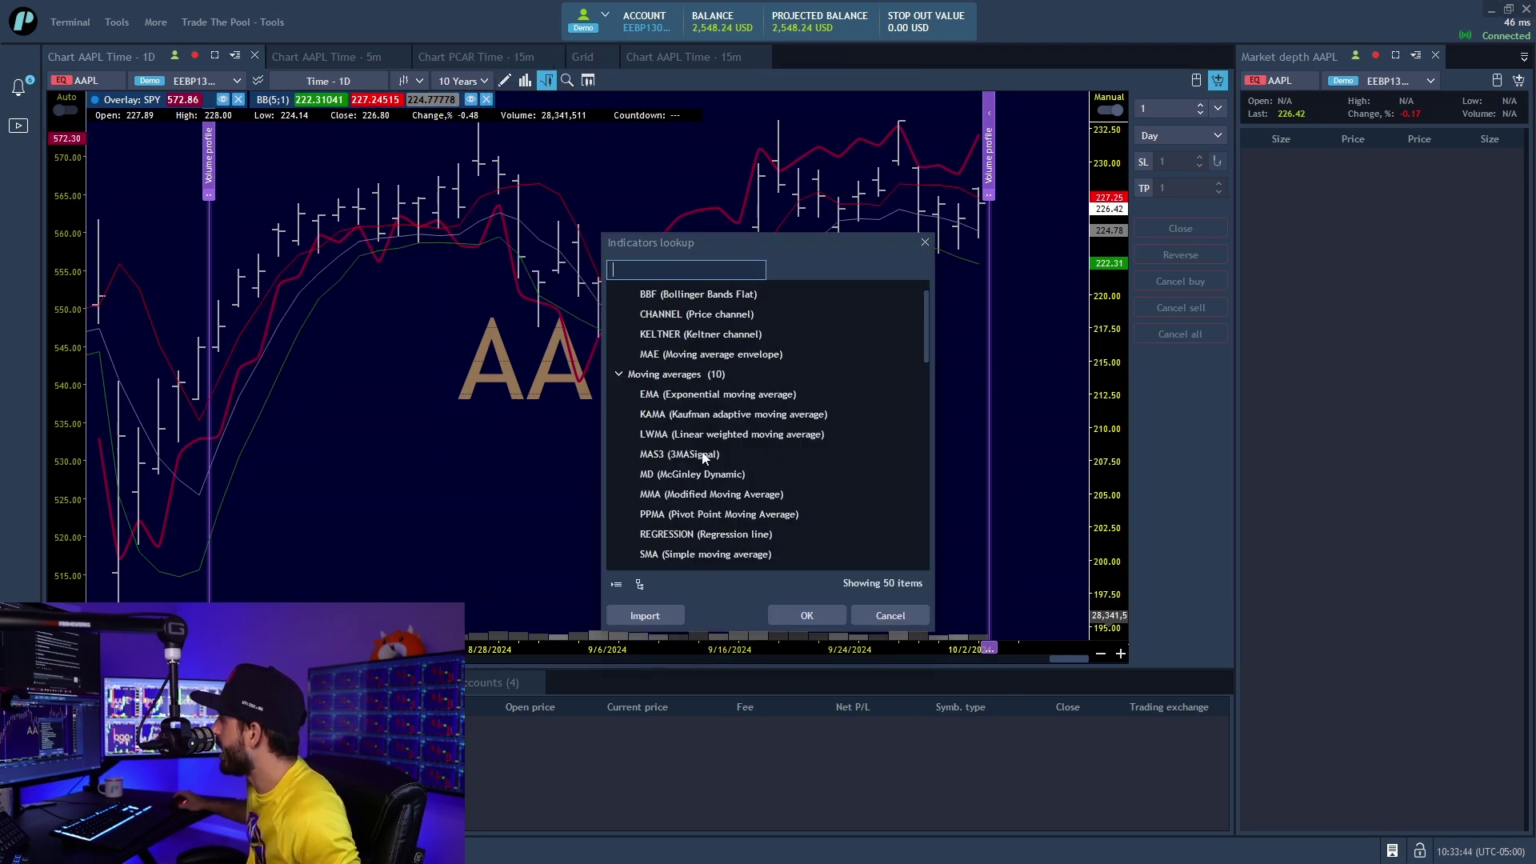
pyautogui.scroll(1, 714, 379)
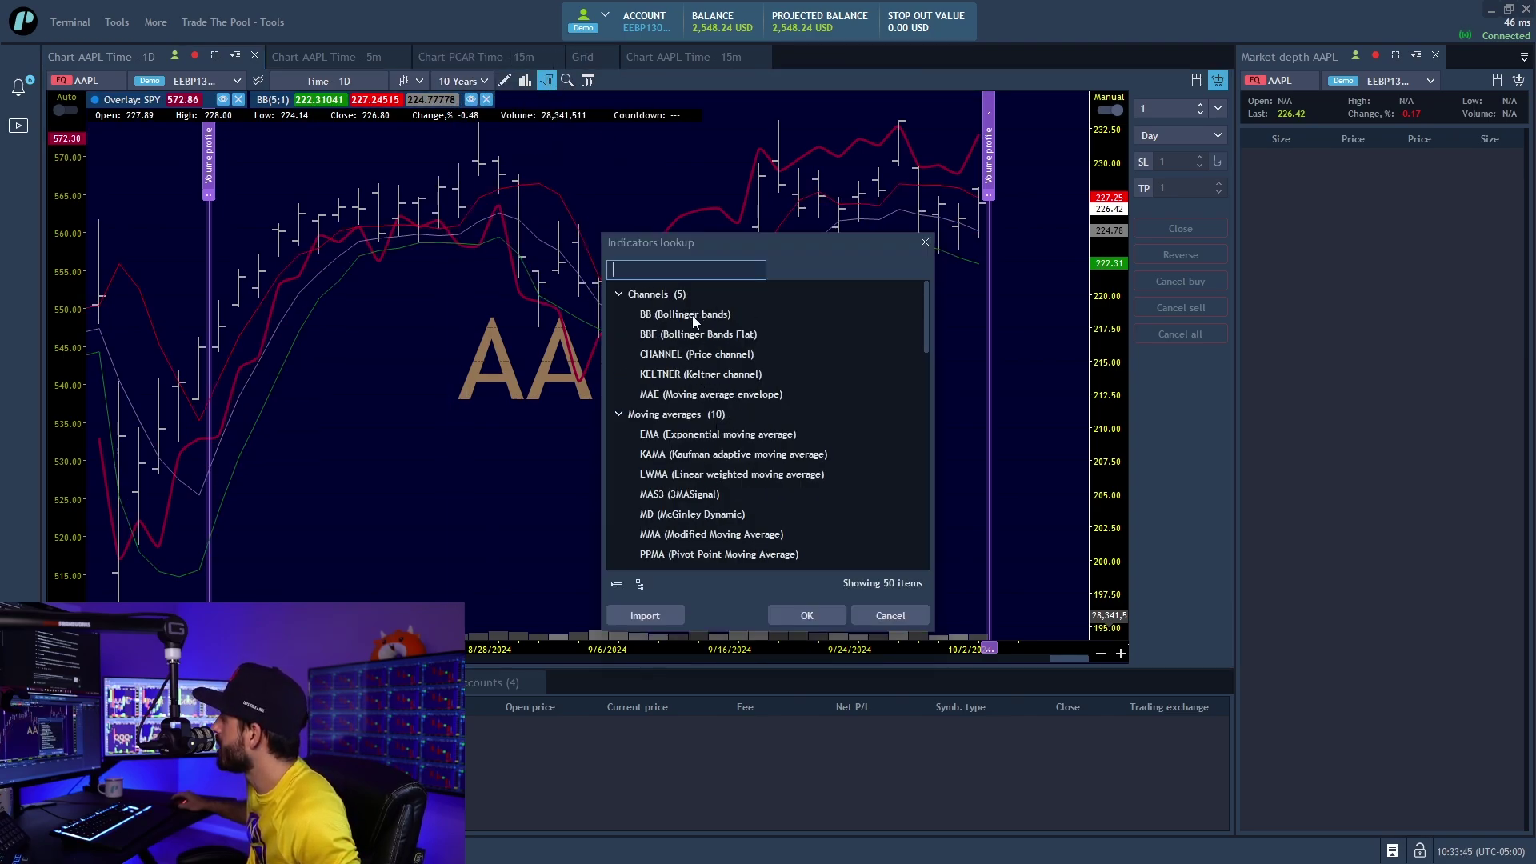
pyautogui.doubleClick(707, 434)
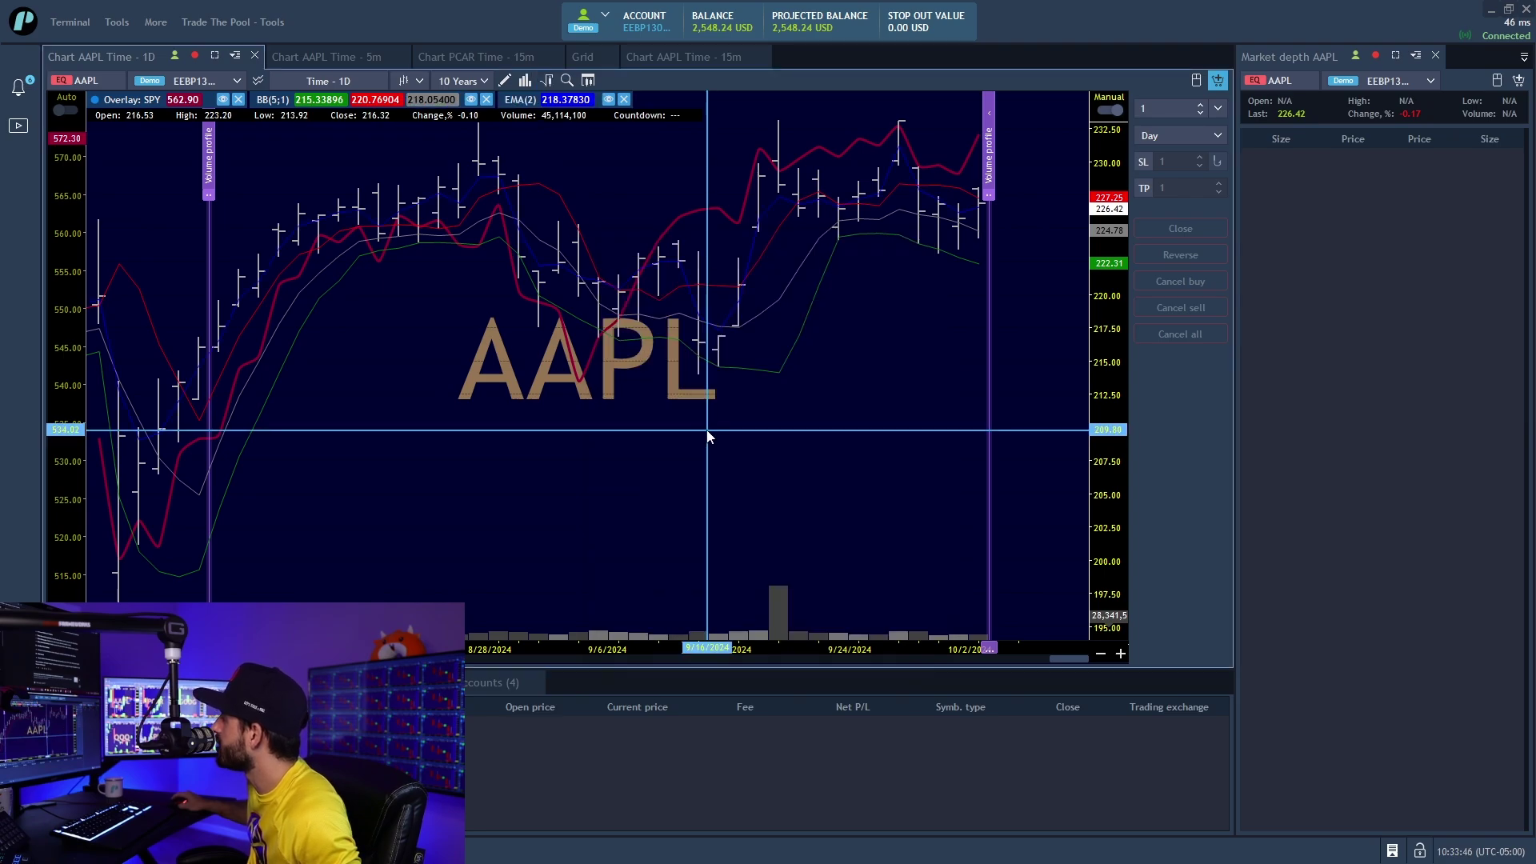
# Add the MACD (Moving average/Convergence Divergence) oscillator to the AAPL chart.
pyautogui.click(525, 80)
pyautogui.click(547, 81)
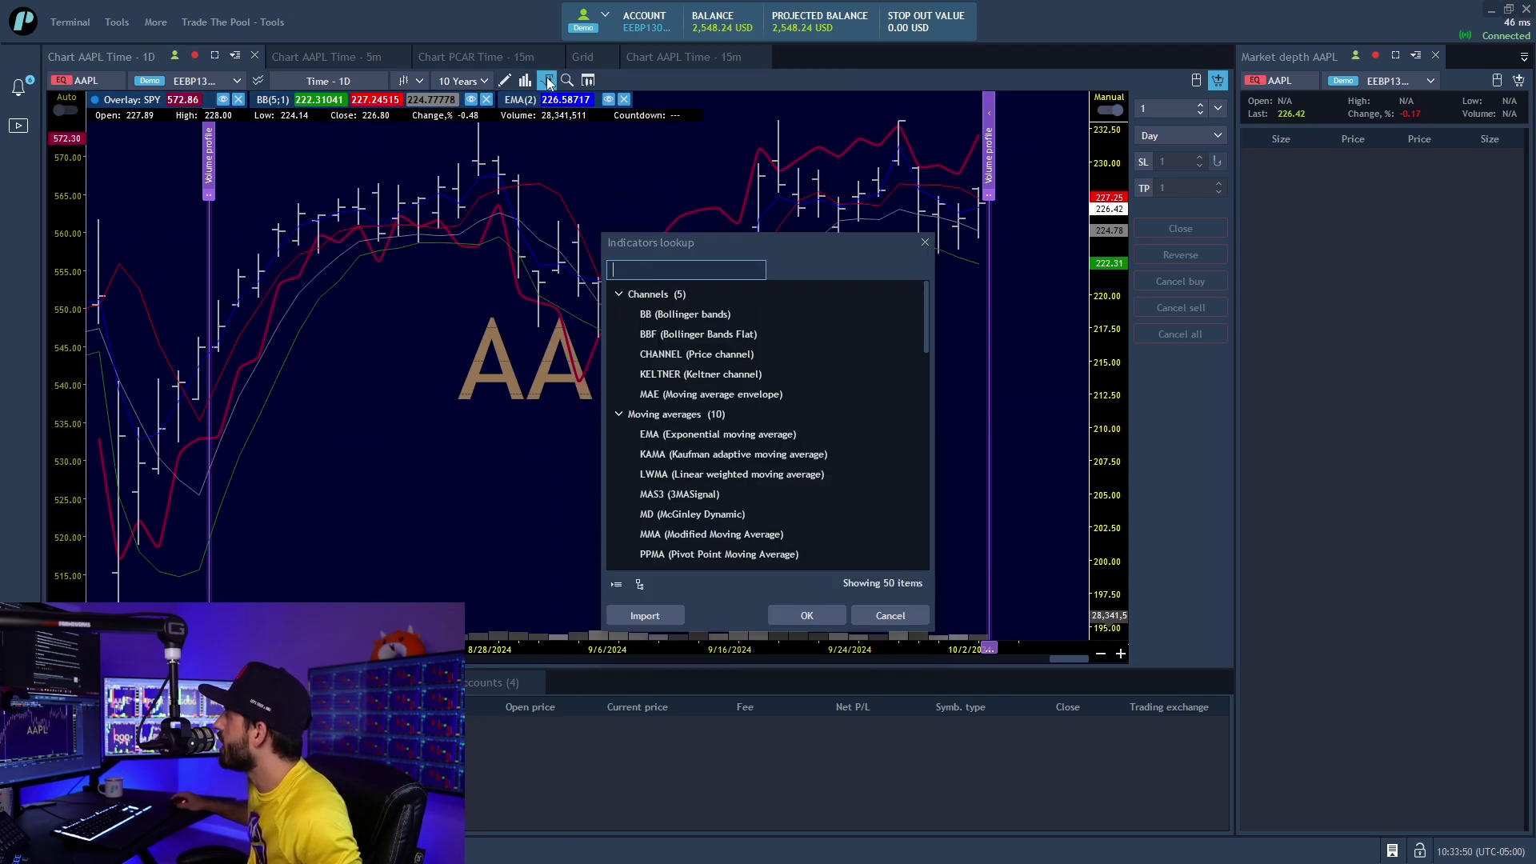
pyautogui.scroll(-2, 749, 509)
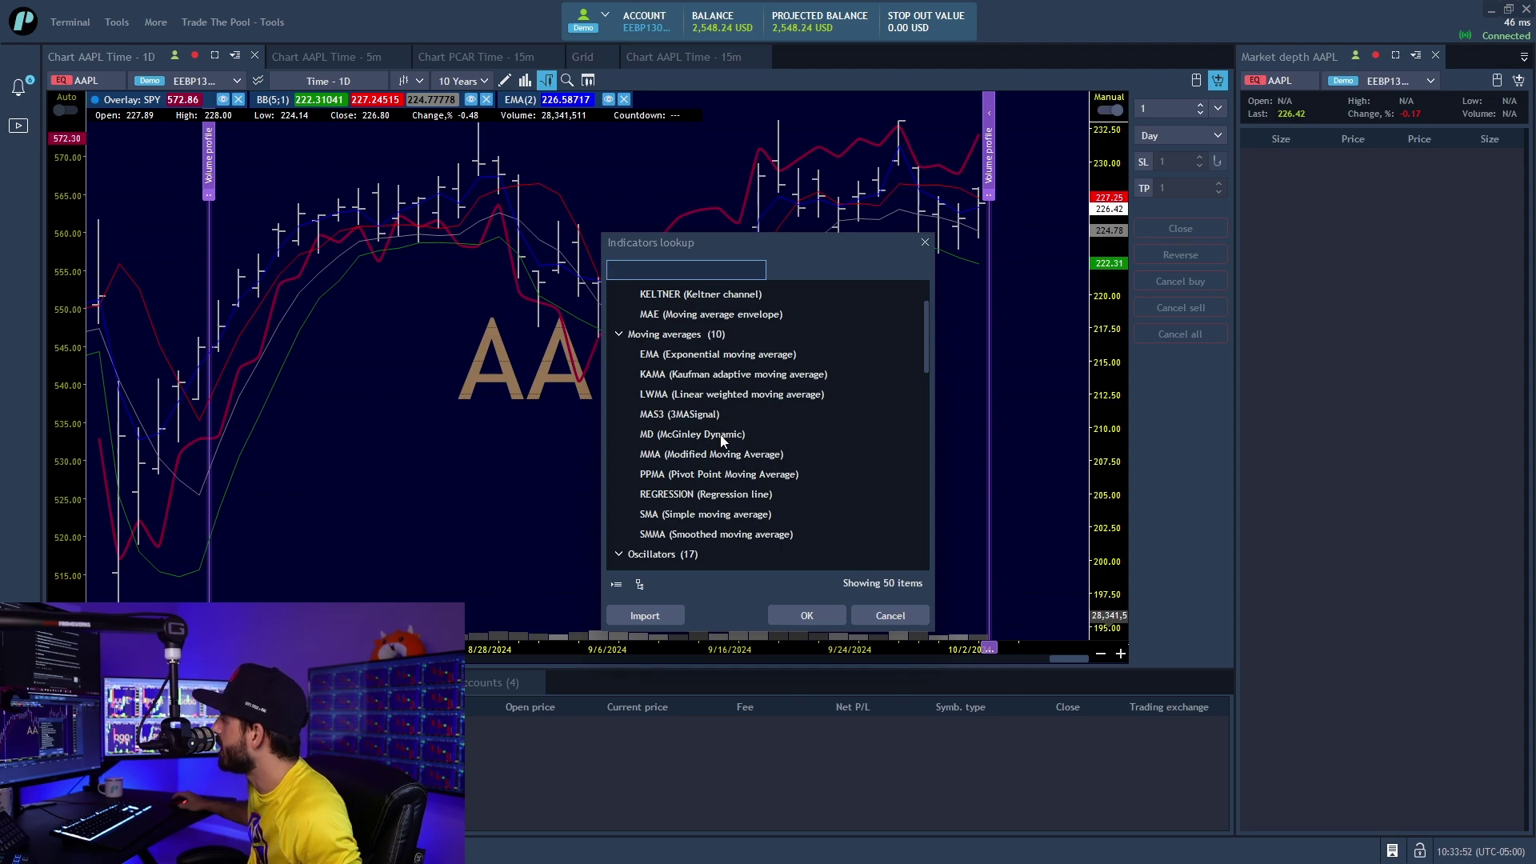
pyautogui.scroll(-4, 722, 444)
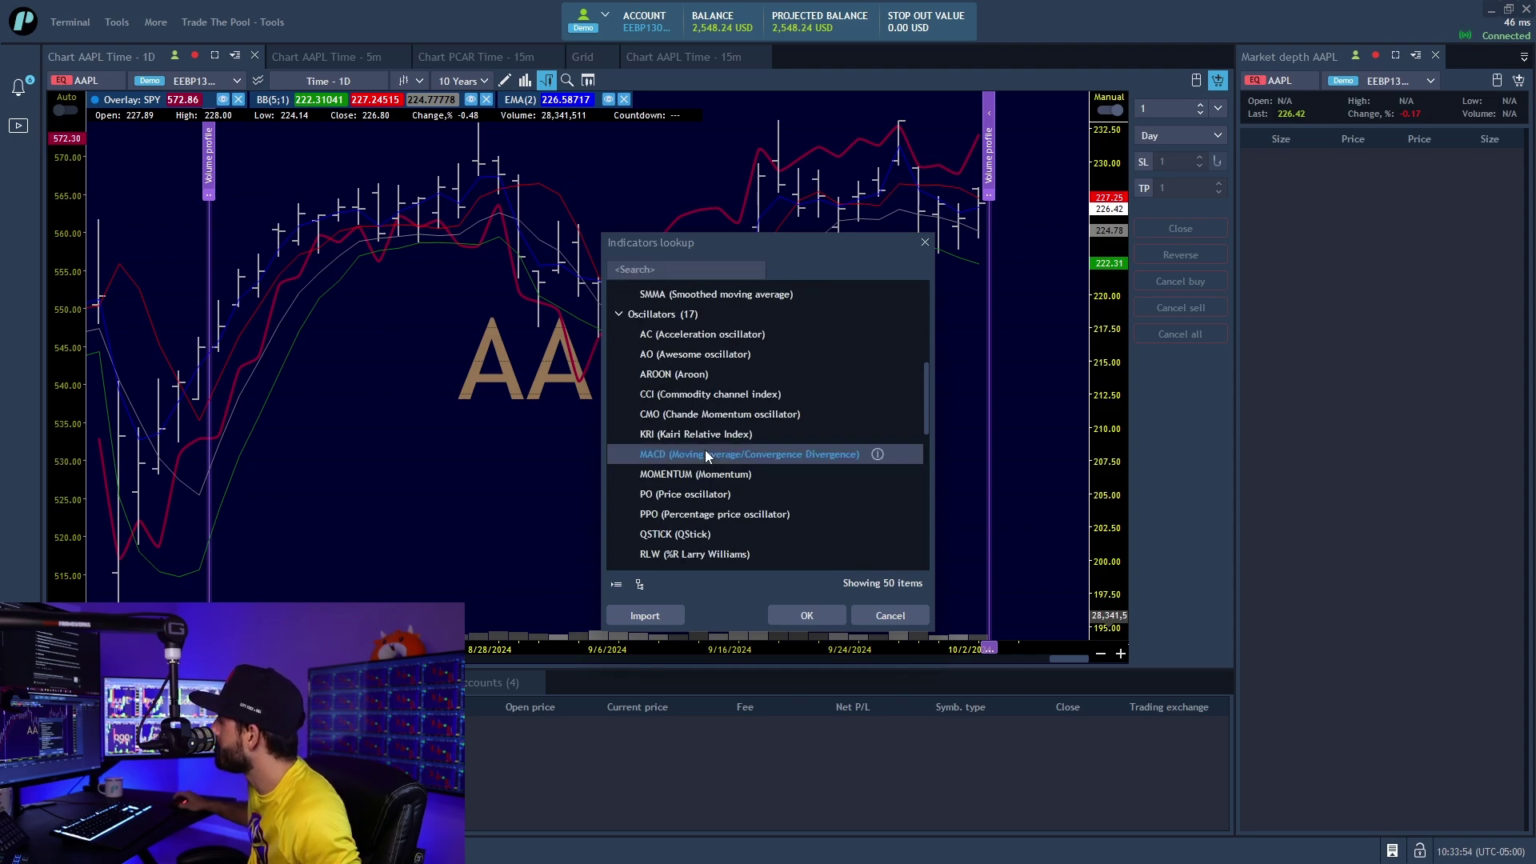
pyautogui.doubleClick(705, 454)
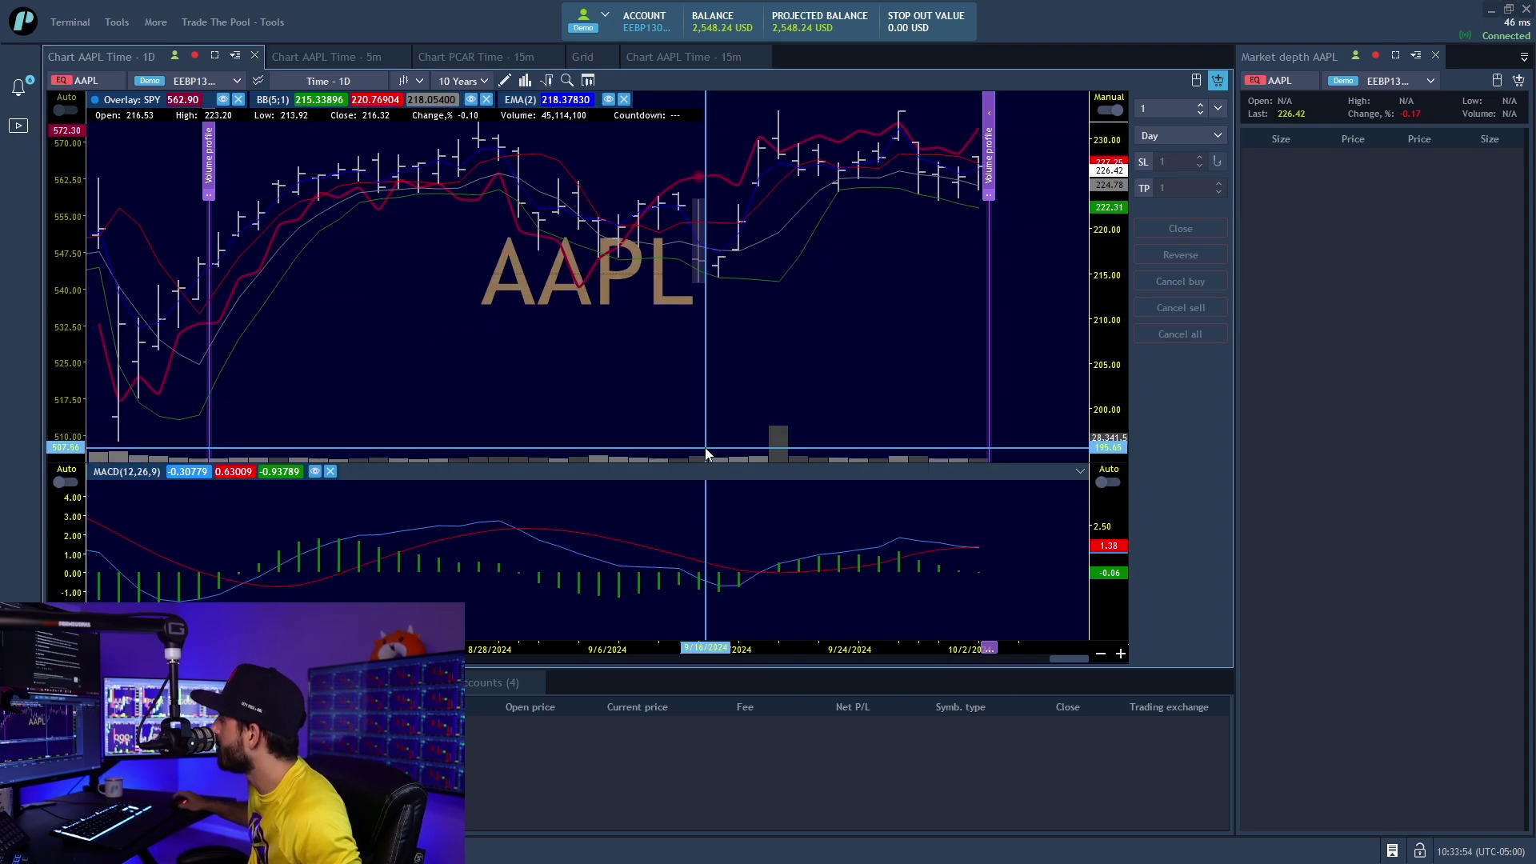
# Add the CCI (Commodity channel index) oscillator to the AAPL chart.
pyautogui.click(548, 82)
pyautogui.scroll(-5, 783, 537)
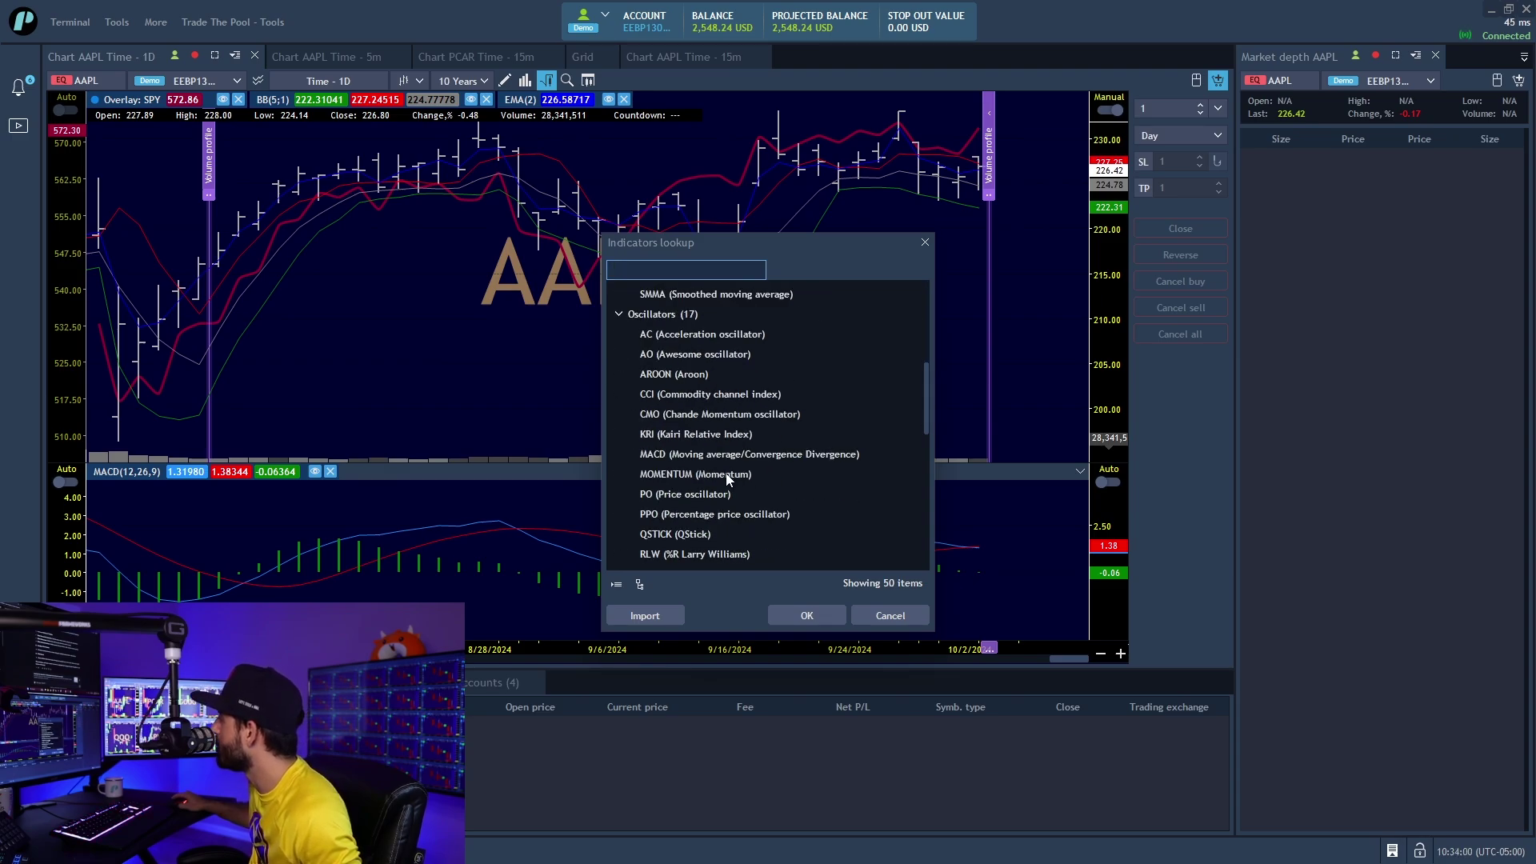
pyautogui.scroll(-1, 728, 478)
pyautogui.doubleClick(731, 356)
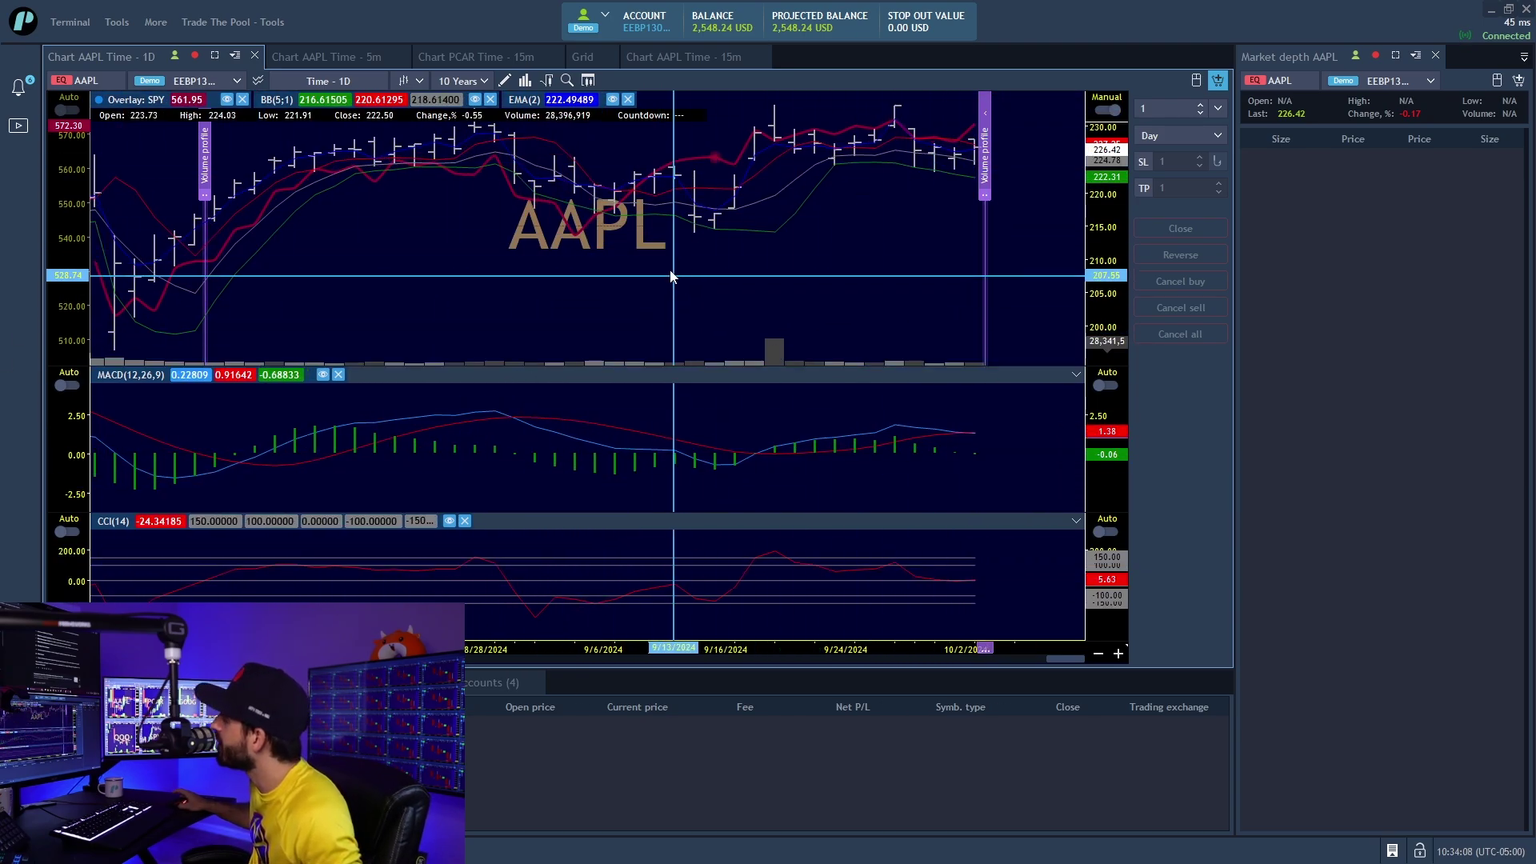
# Open the Object manager, enlarge its window and hide the exponential moving average on the chart.
pyautogui.click(569, 82)
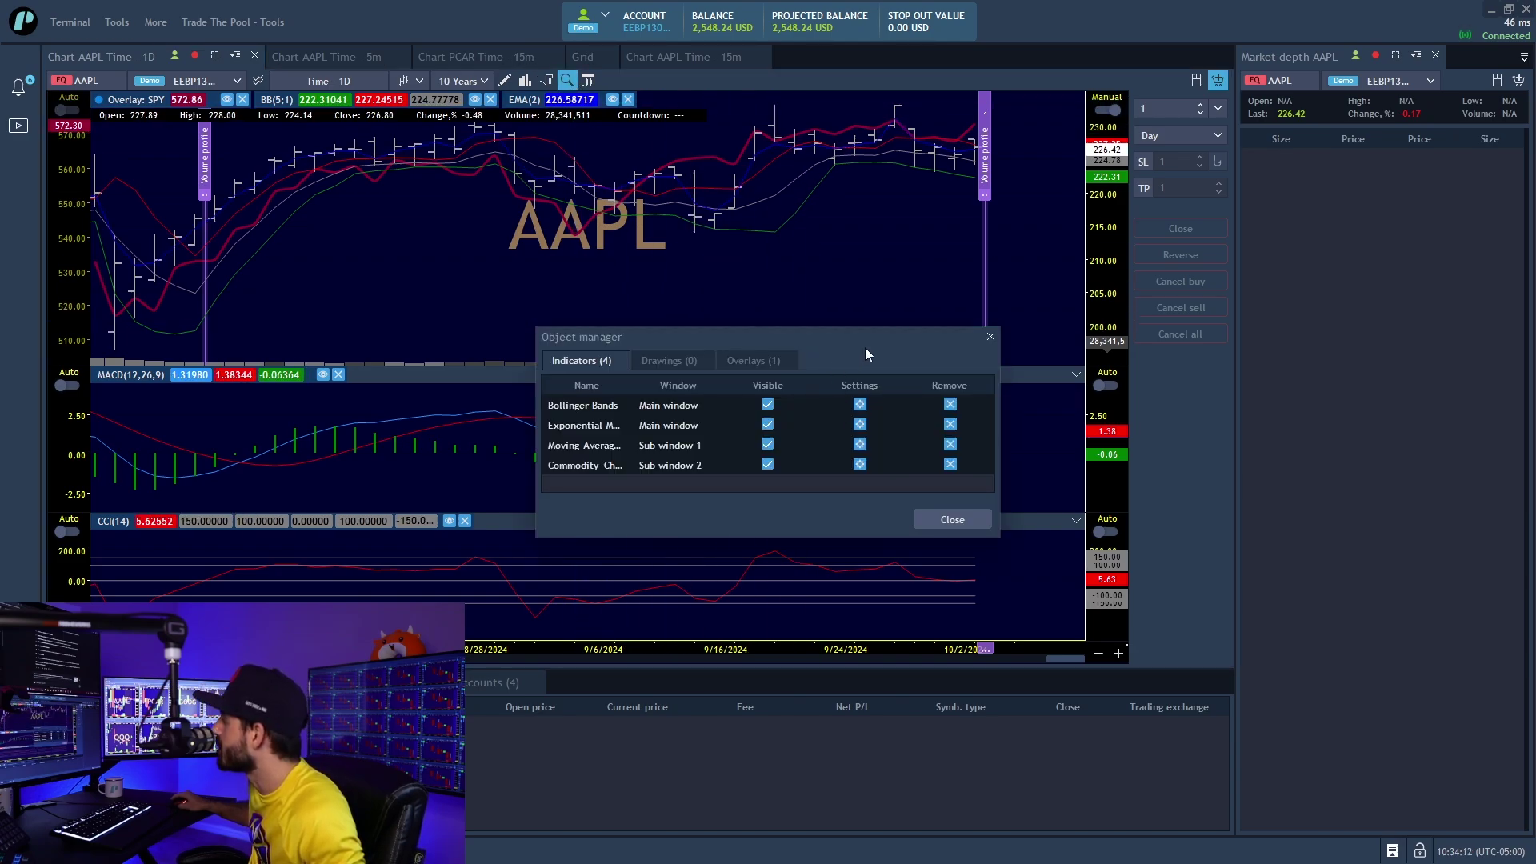
pyautogui.moveTo(870, 344); pyautogui.dragTo(874, 340)
pyautogui.moveTo(538, 324); pyautogui.dragTo(405, 227)
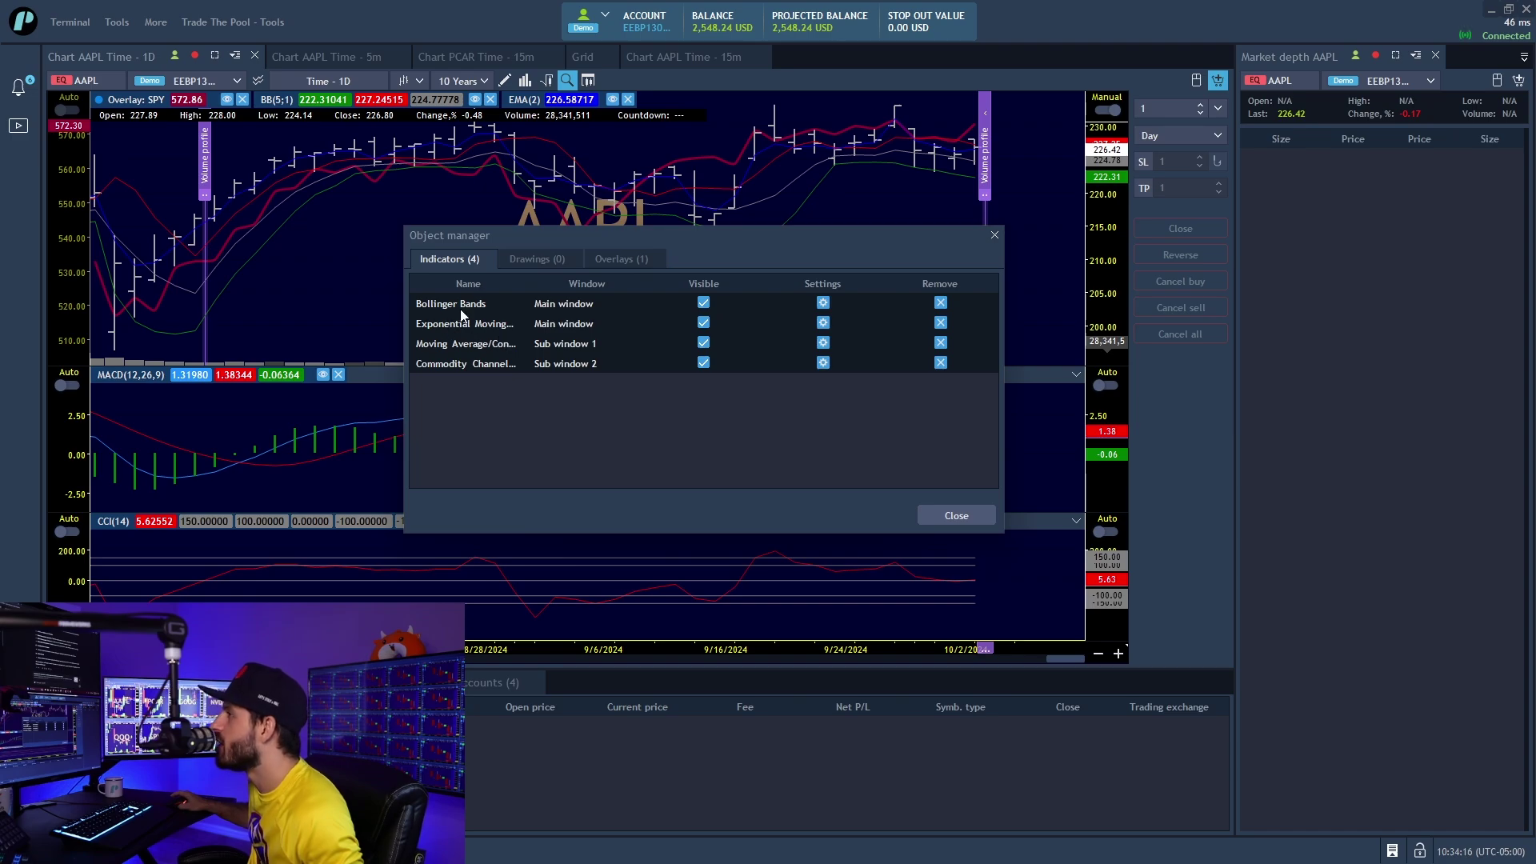
pyautogui.click(703, 323)
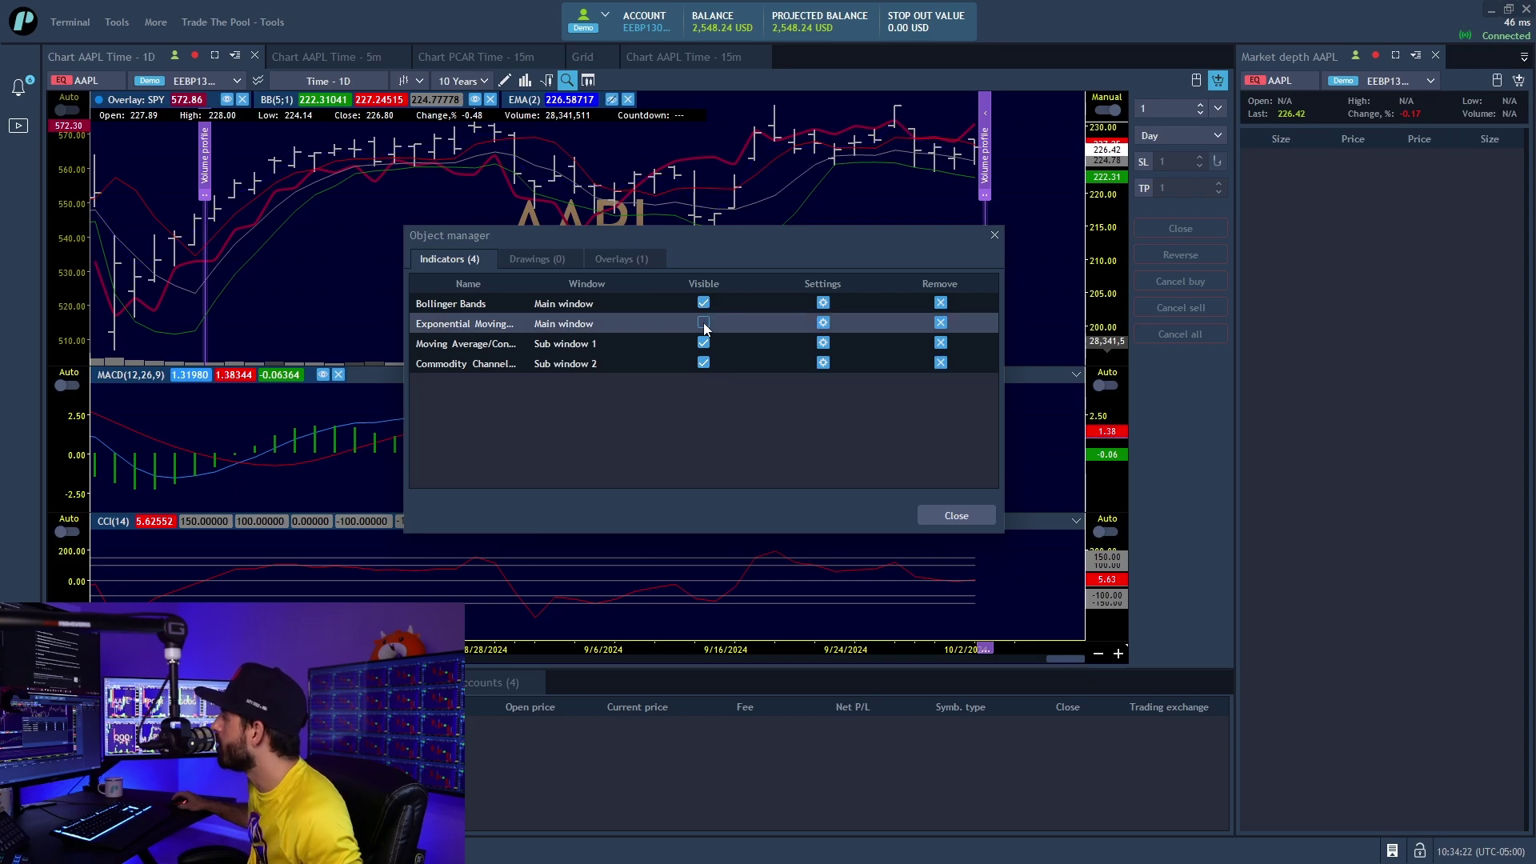
# Hide the MACD and CCI oscillators in the Object manager, and make both and the exponential moving average visible again.
pyautogui.click(703, 342)
pyautogui.click(703, 362)
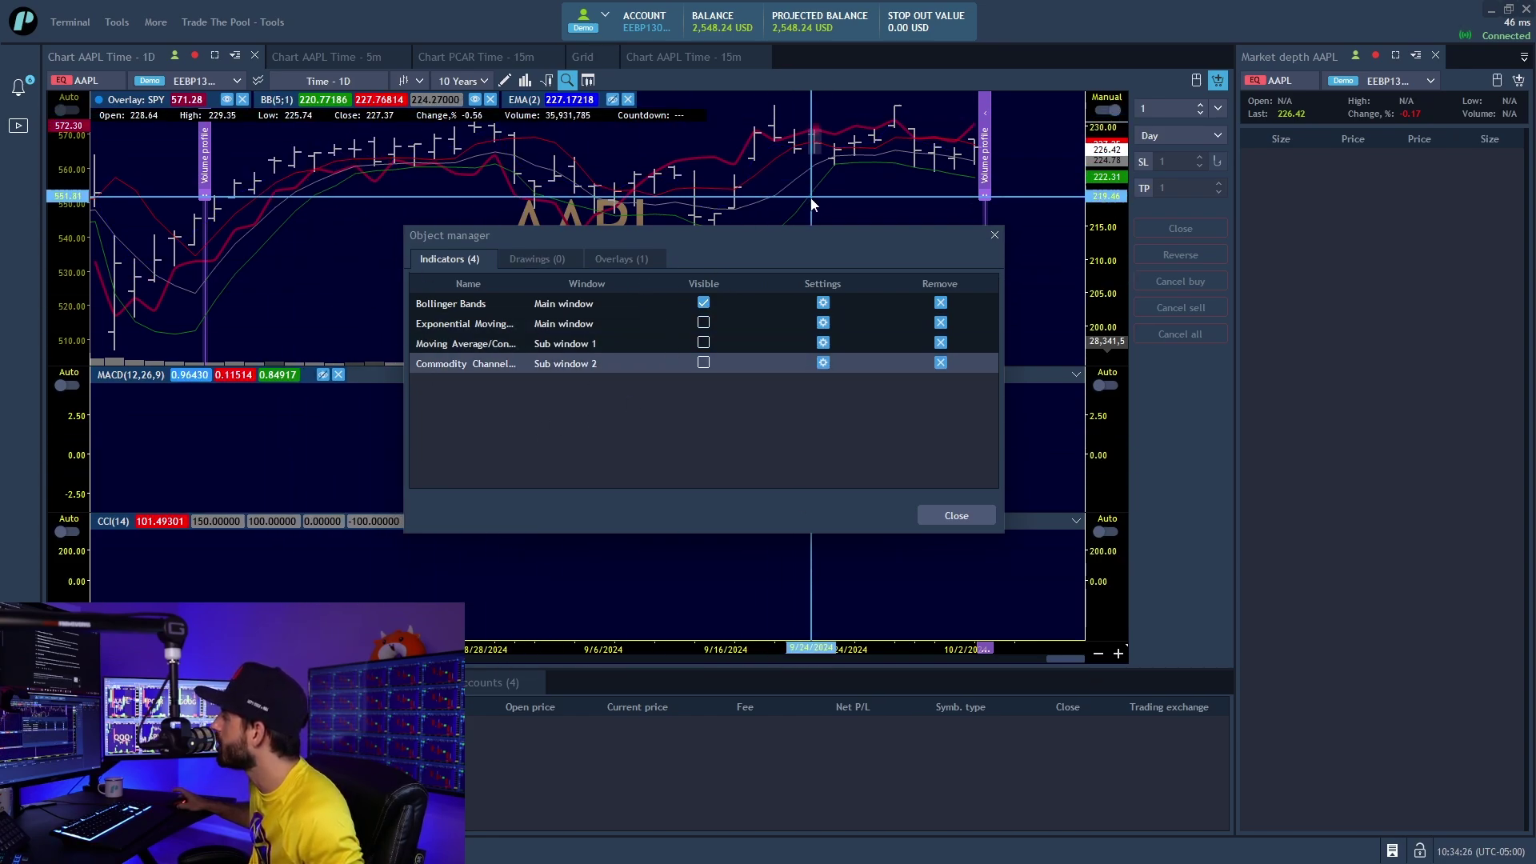
pyautogui.click(703, 323)
pyautogui.click(703, 343)
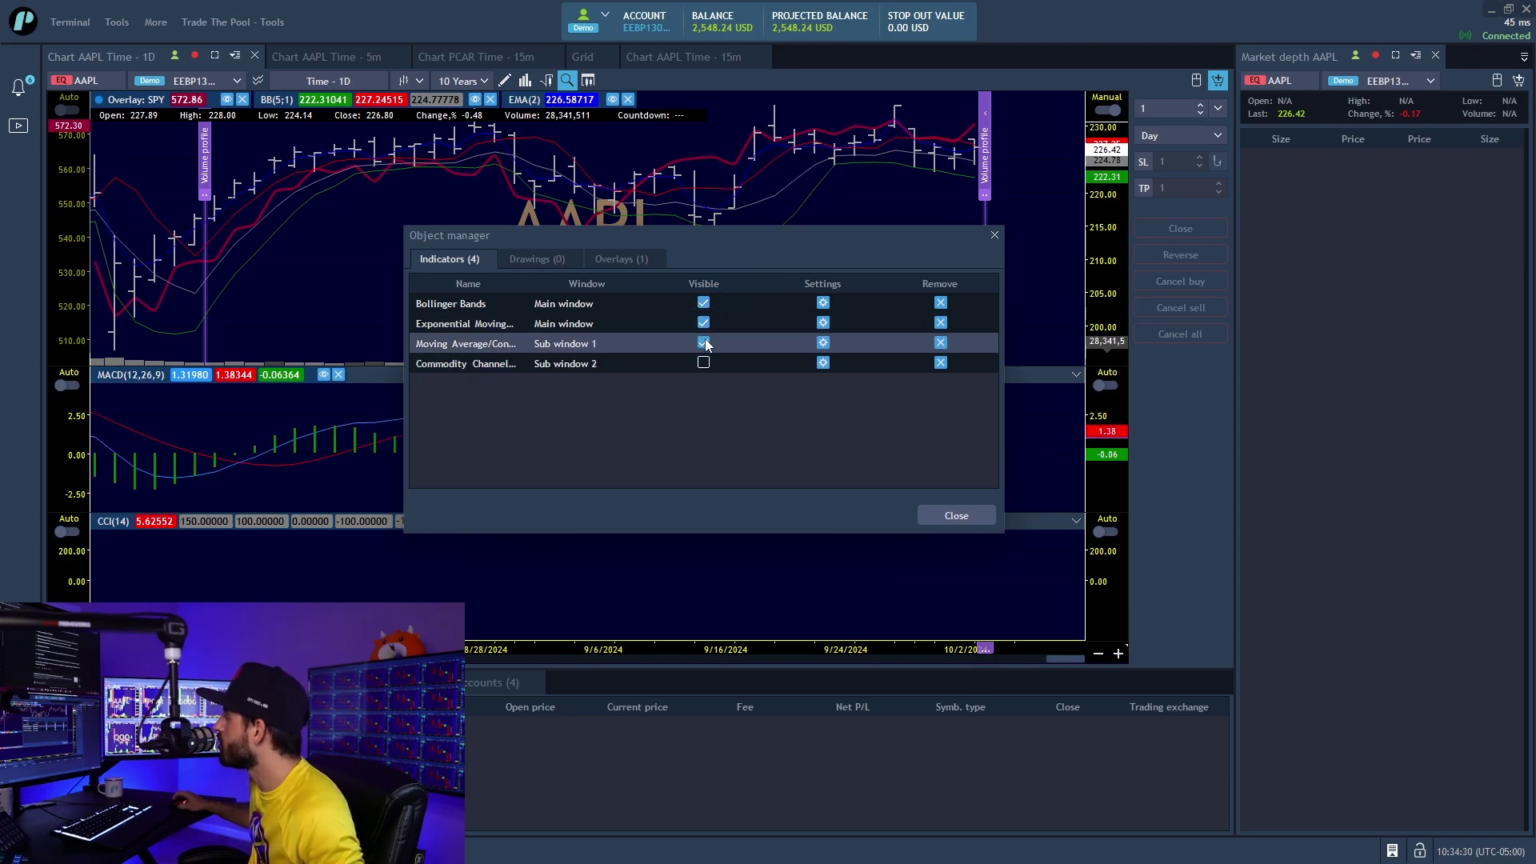
pyautogui.click(703, 363)
# View the Object manager's drawings list, hide and reshow the SPY overlay, and close the manager.
pyautogui.click(539, 268)
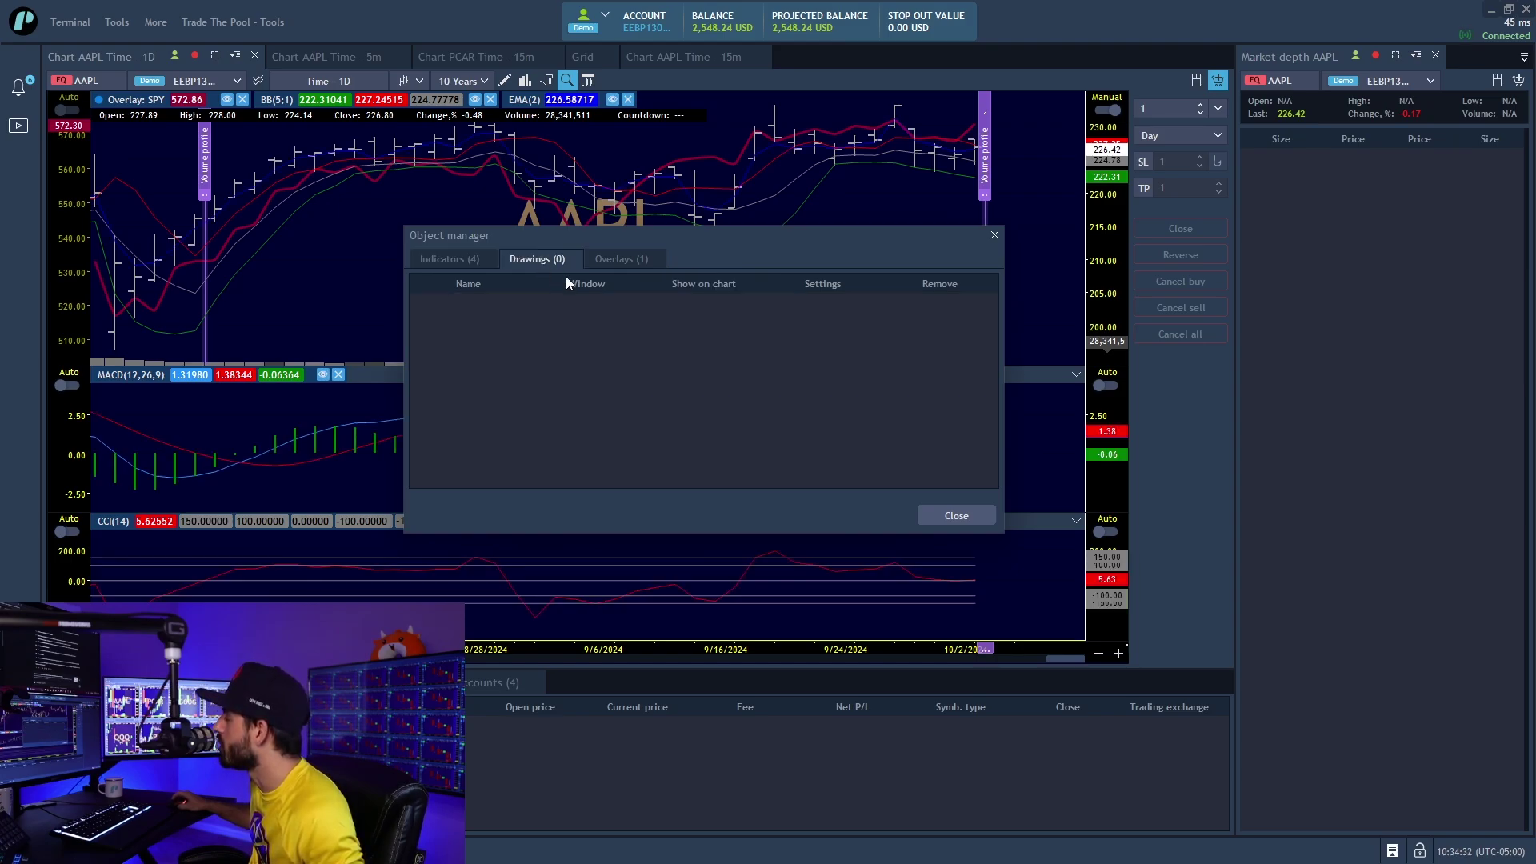
pyautogui.click(627, 264)
pyautogui.click(631, 304)
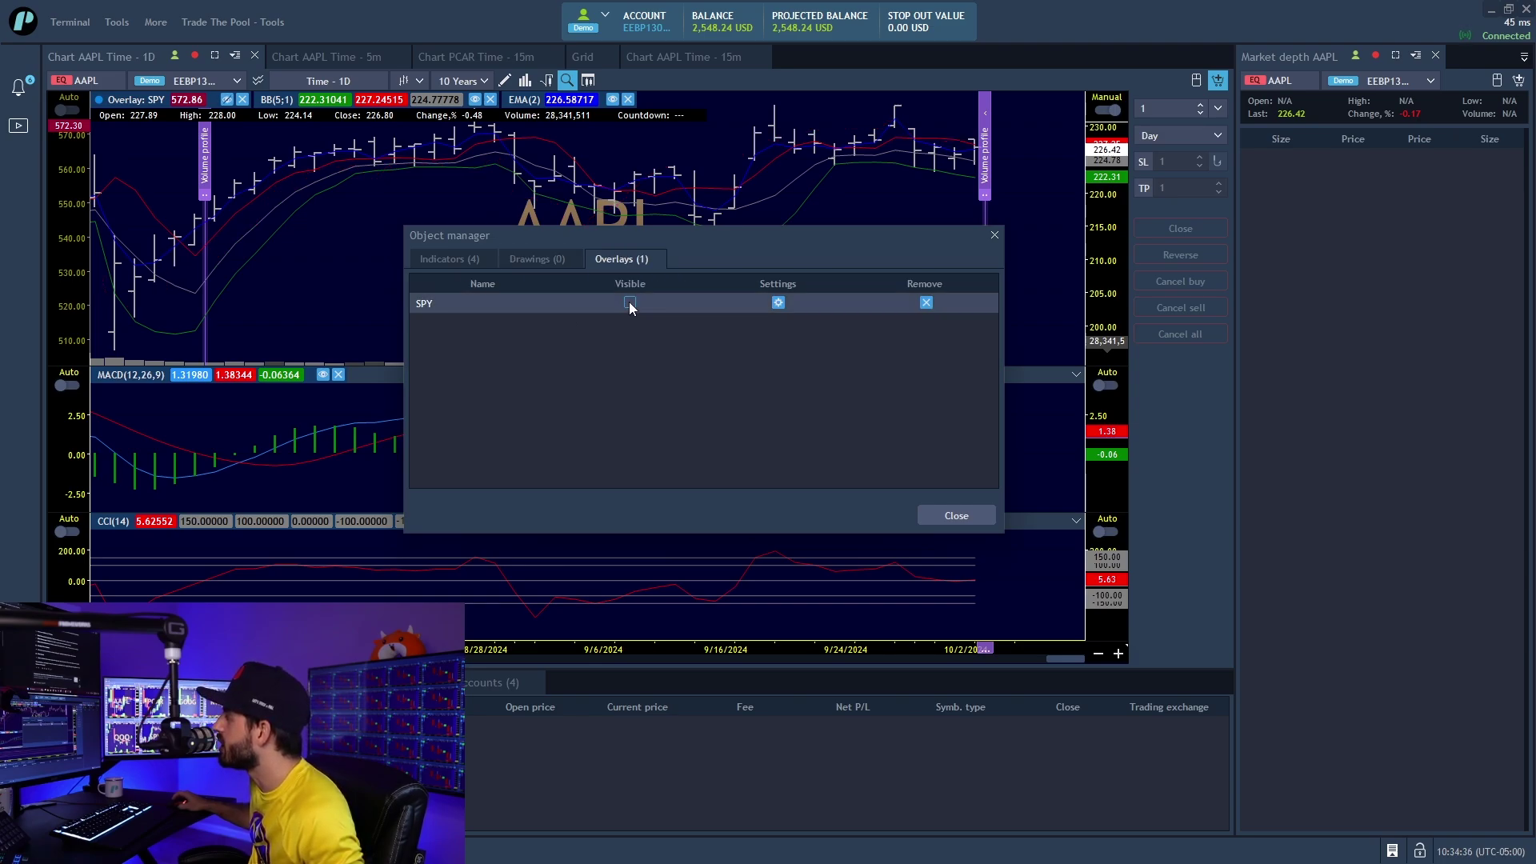
pyautogui.click(633, 304)
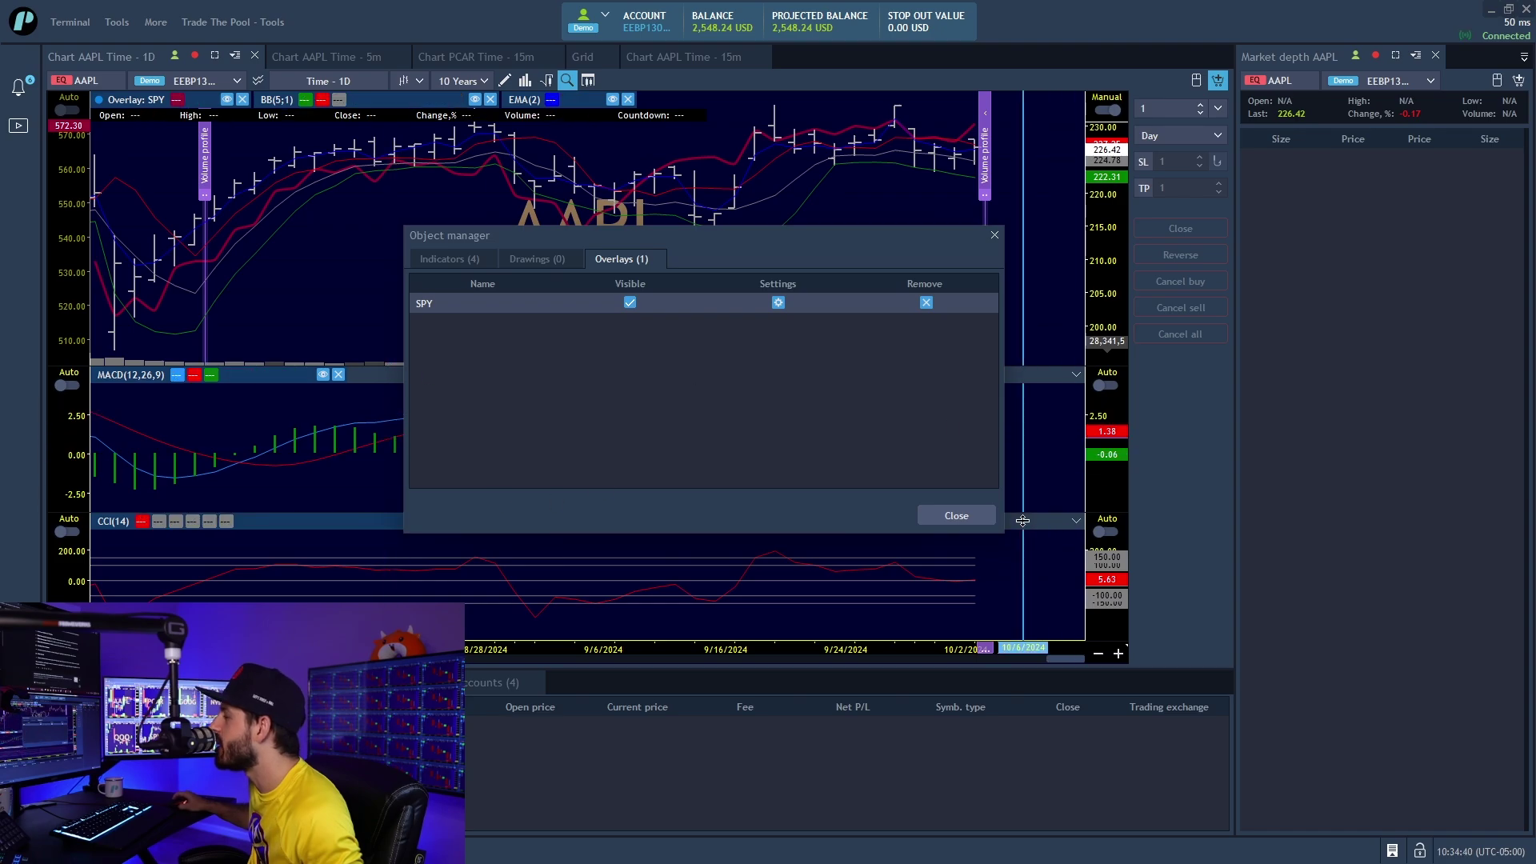
pyautogui.click(934, 512)
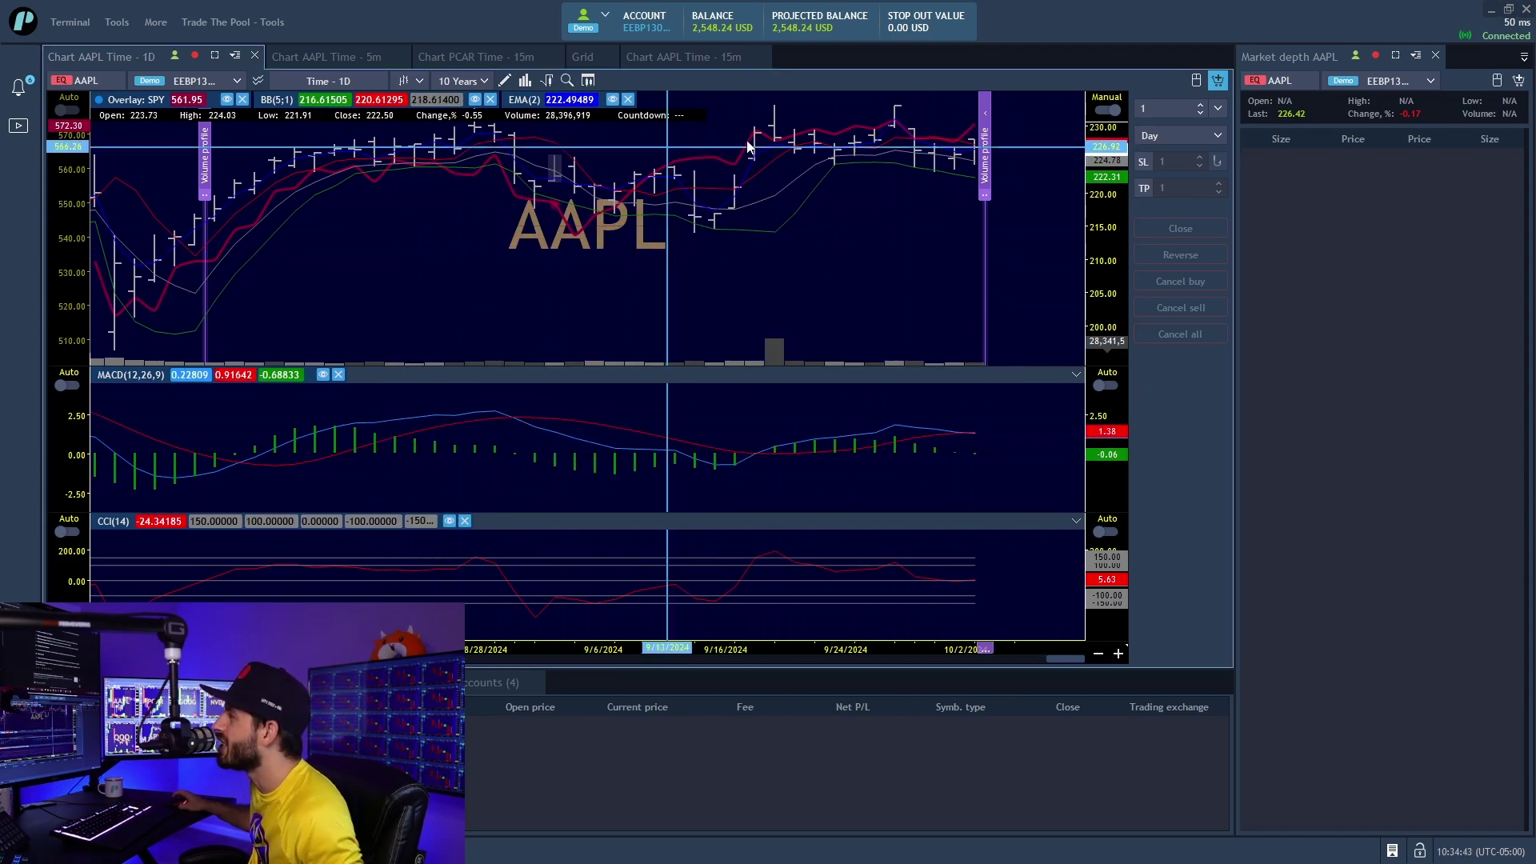
# Remove the MACD oscillator directly from the AAPL chart and the Commodity channel index through the Object manager.
pyautogui.click(340, 376)
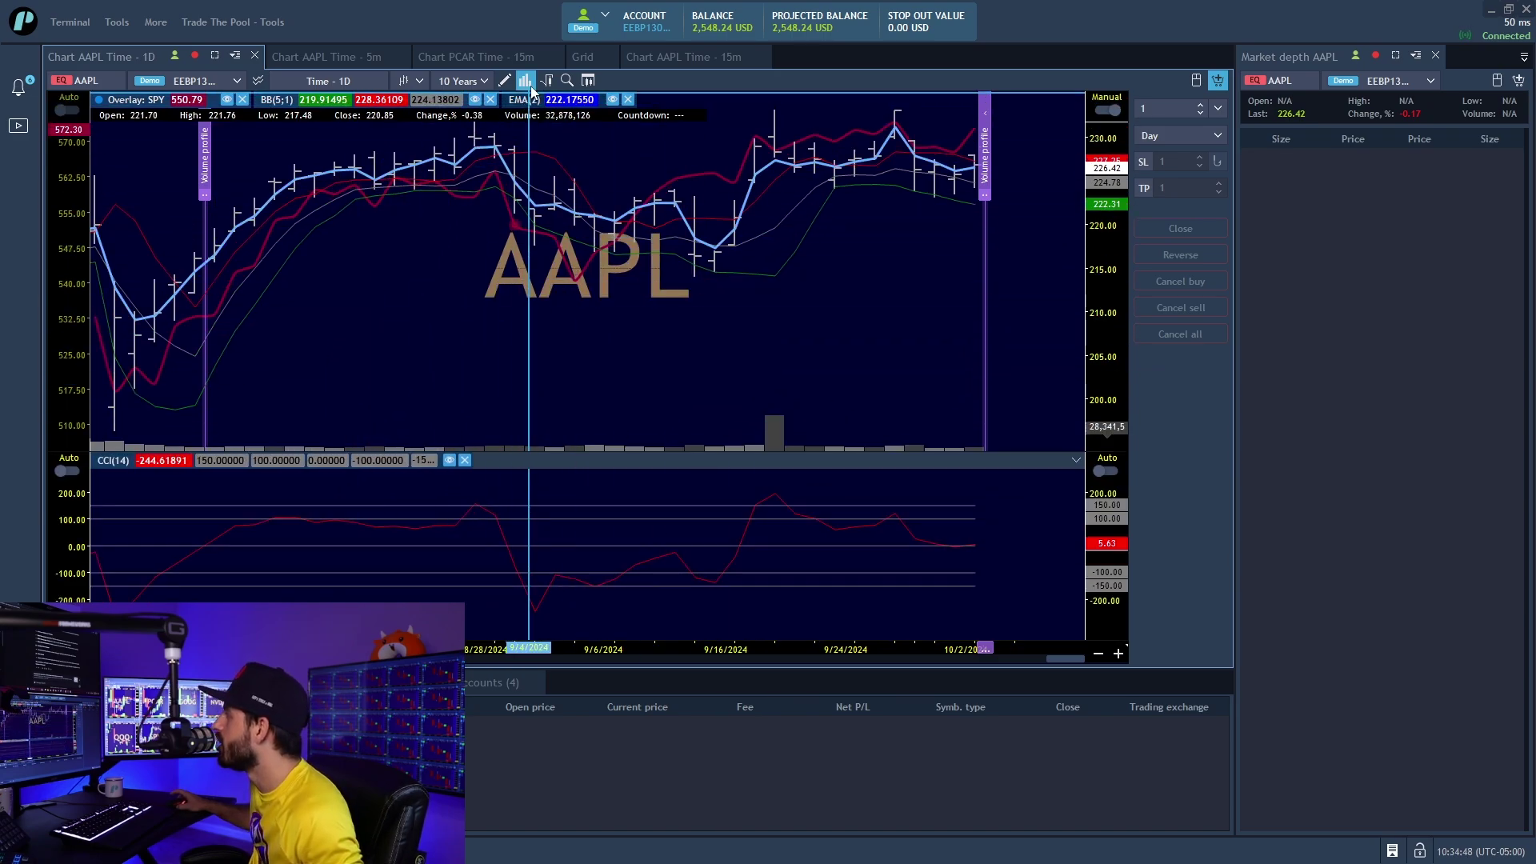
pyautogui.click(569, 79)
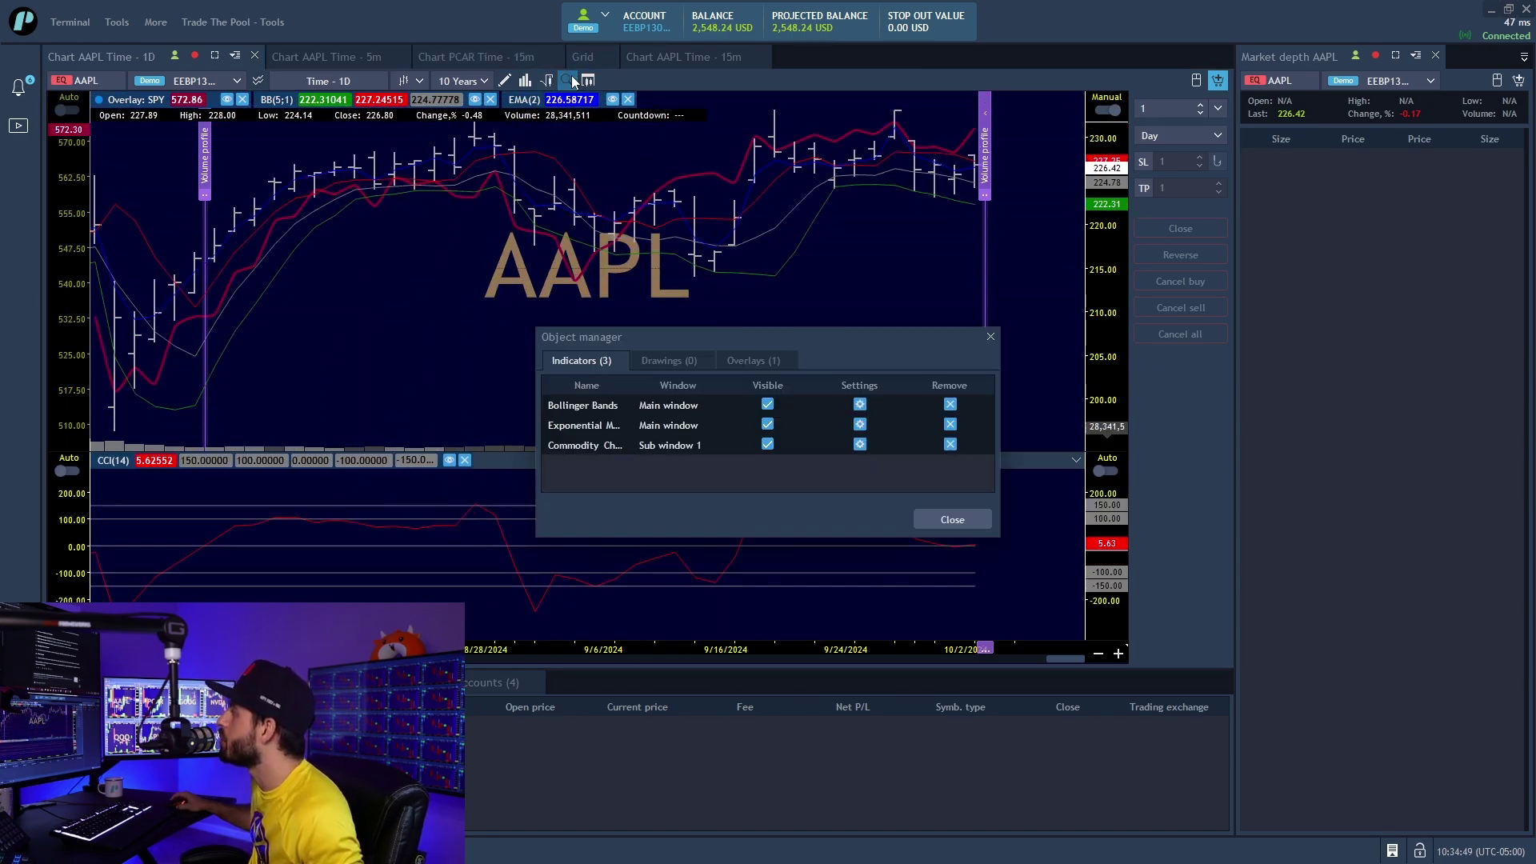
pyautogui.click(768, 424)
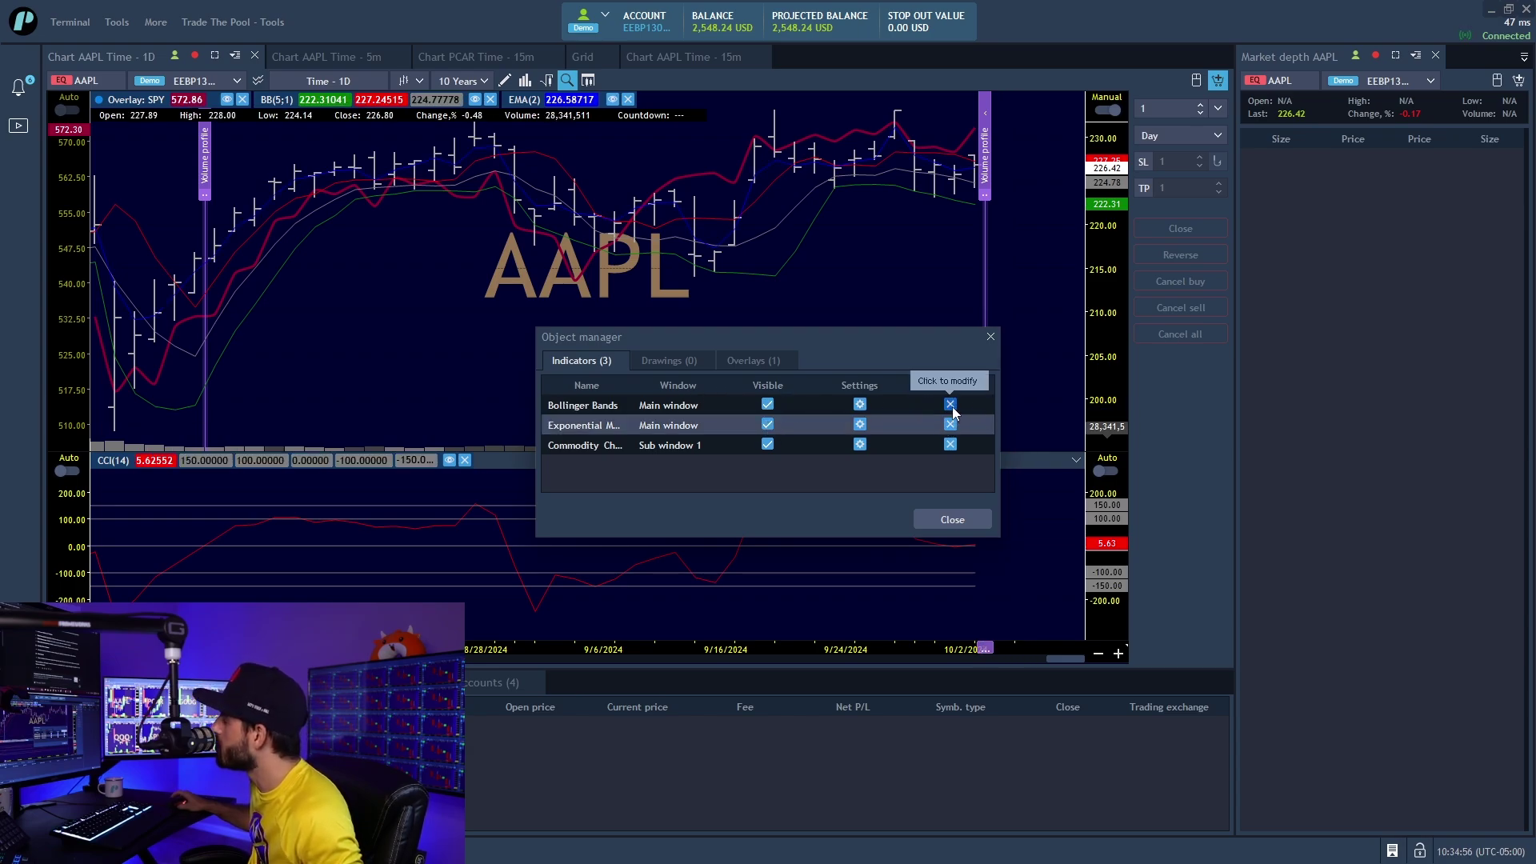
pyautogui.click(951, 445)
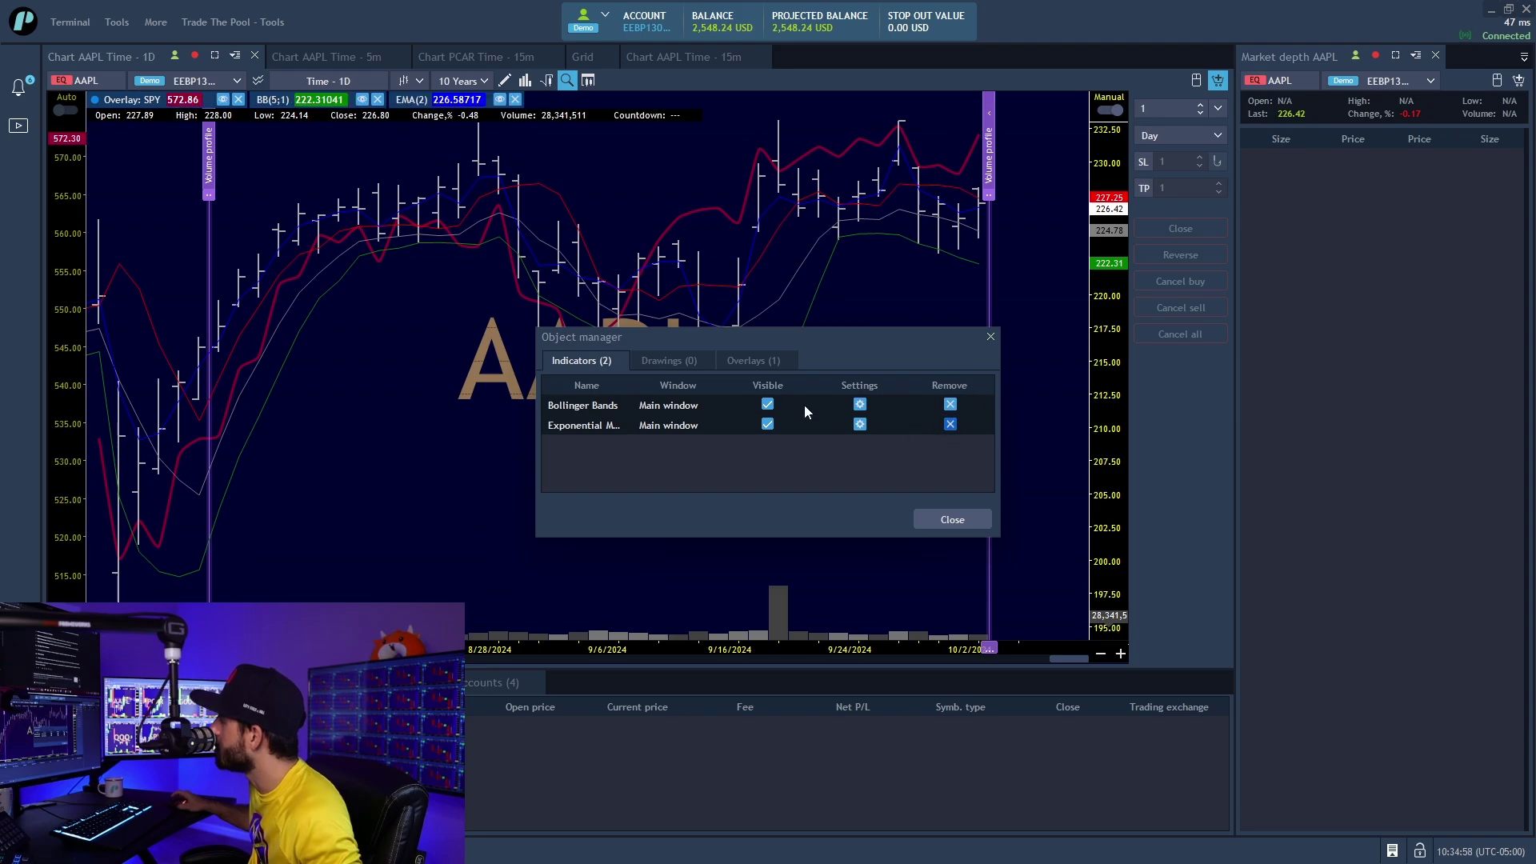
pyautogui.click(953, 520)
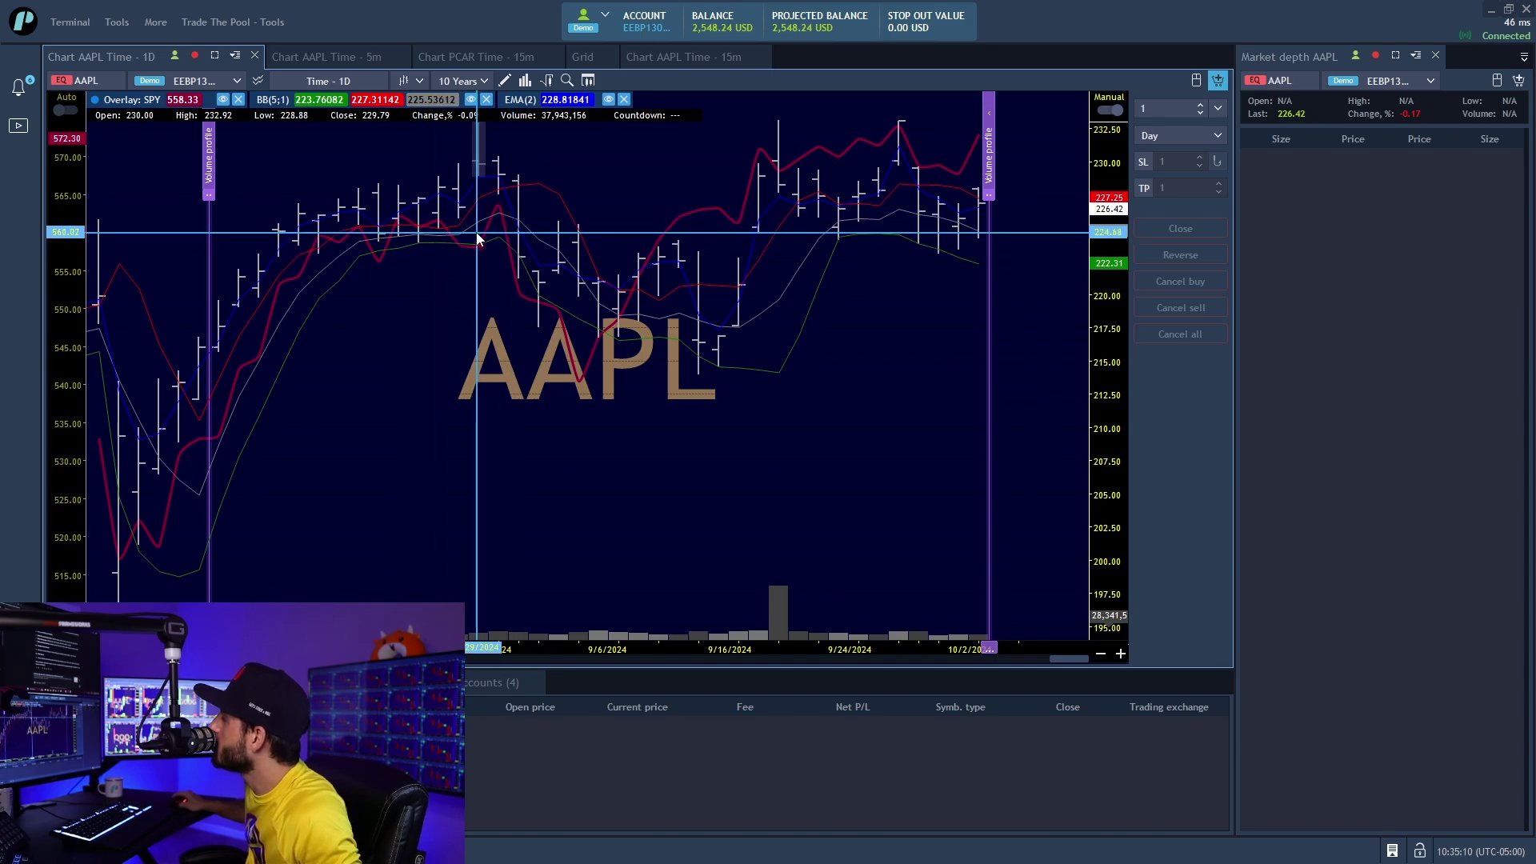
# Remove the Bollinger bands and the exponential moving average directly from the AAPL chart.
pyautogui.click(1219, 79)
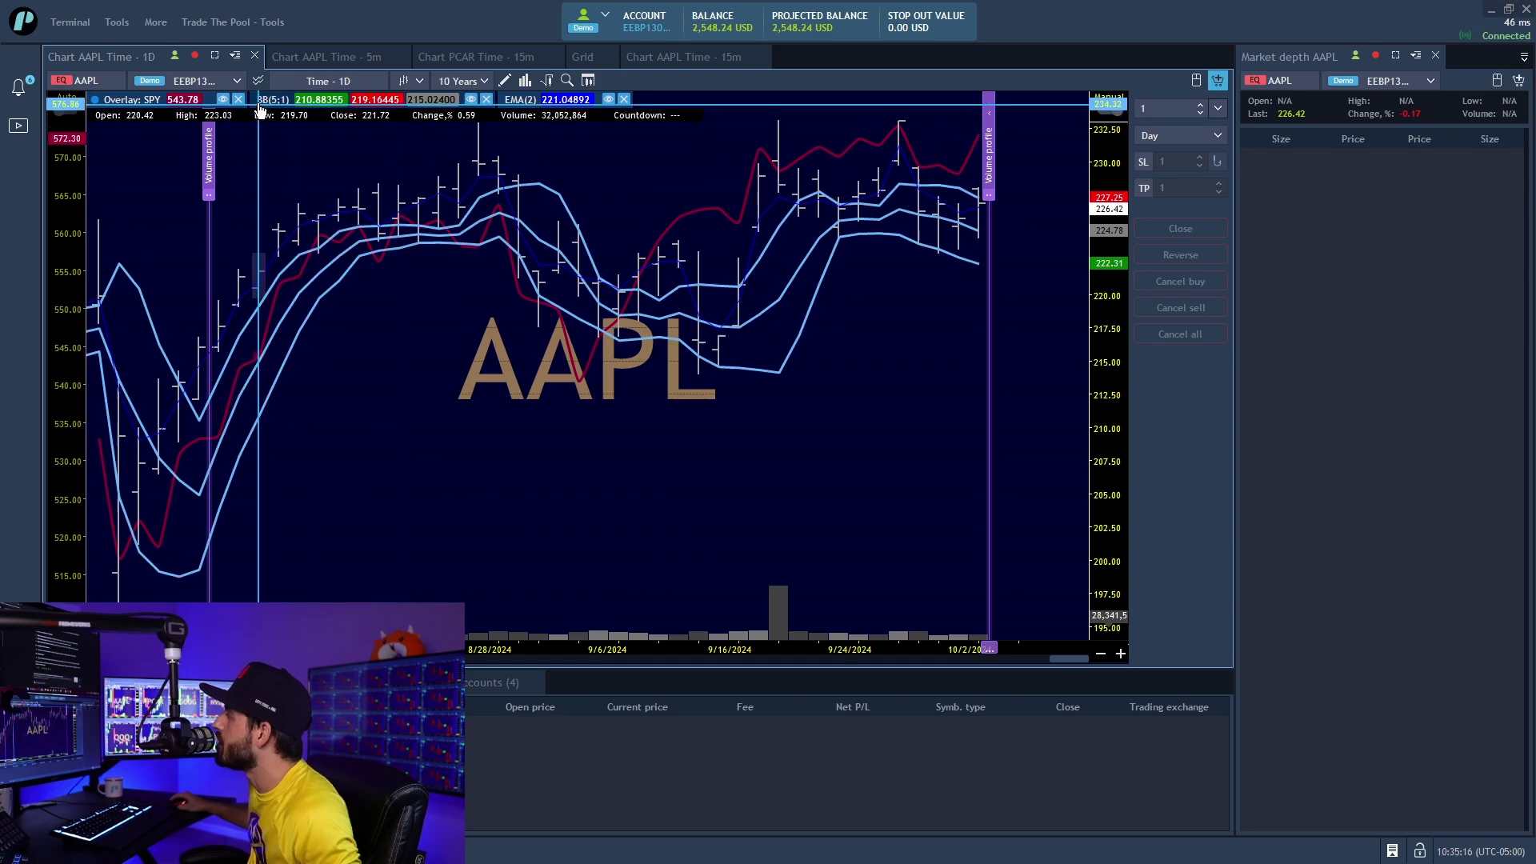
pyautogui.click(486, 99)
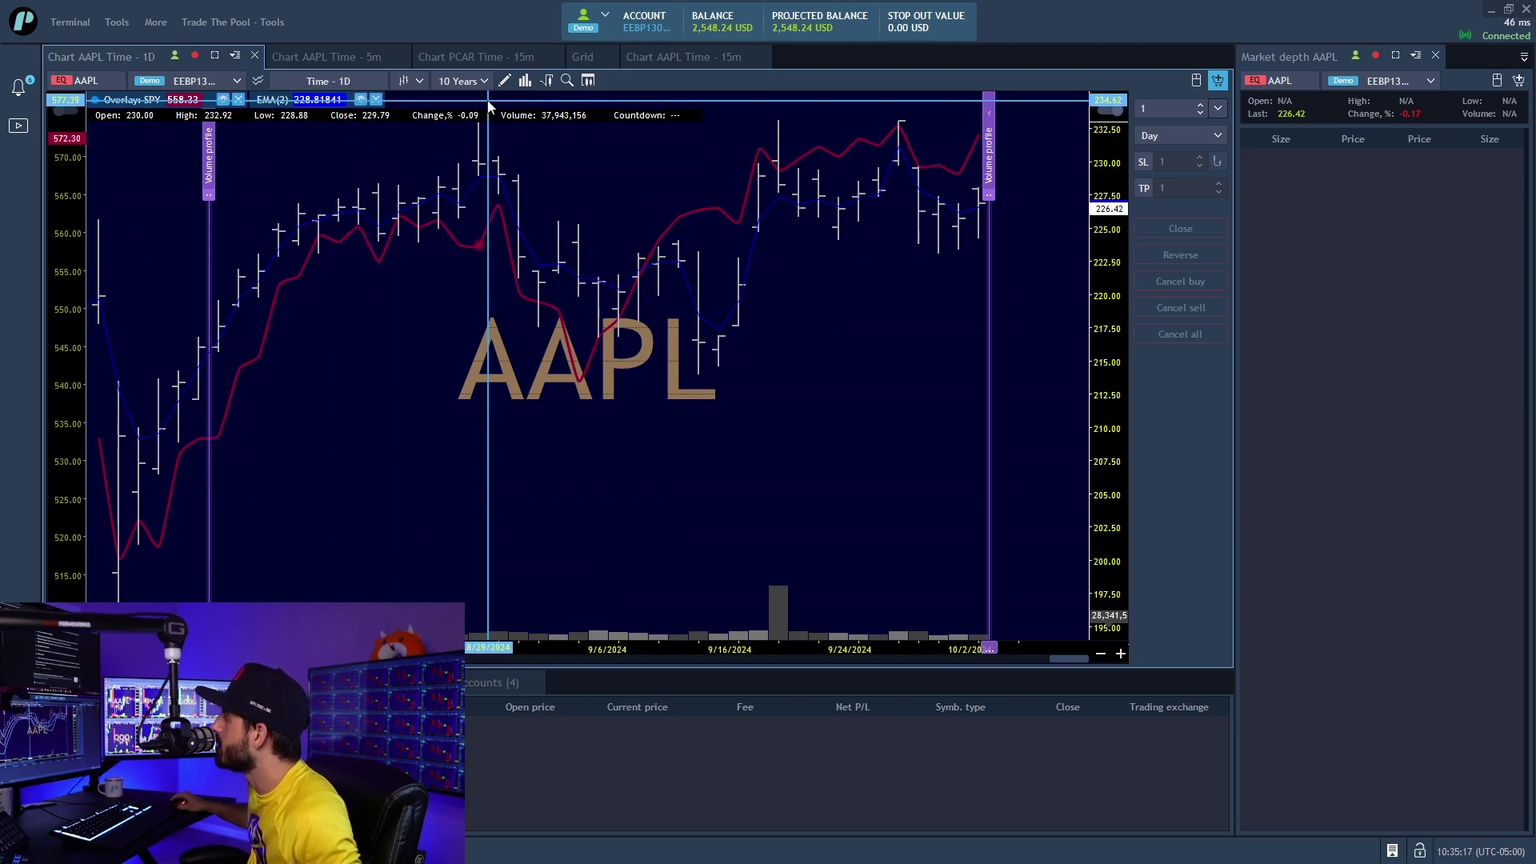
pyautogui.click(376, 99)
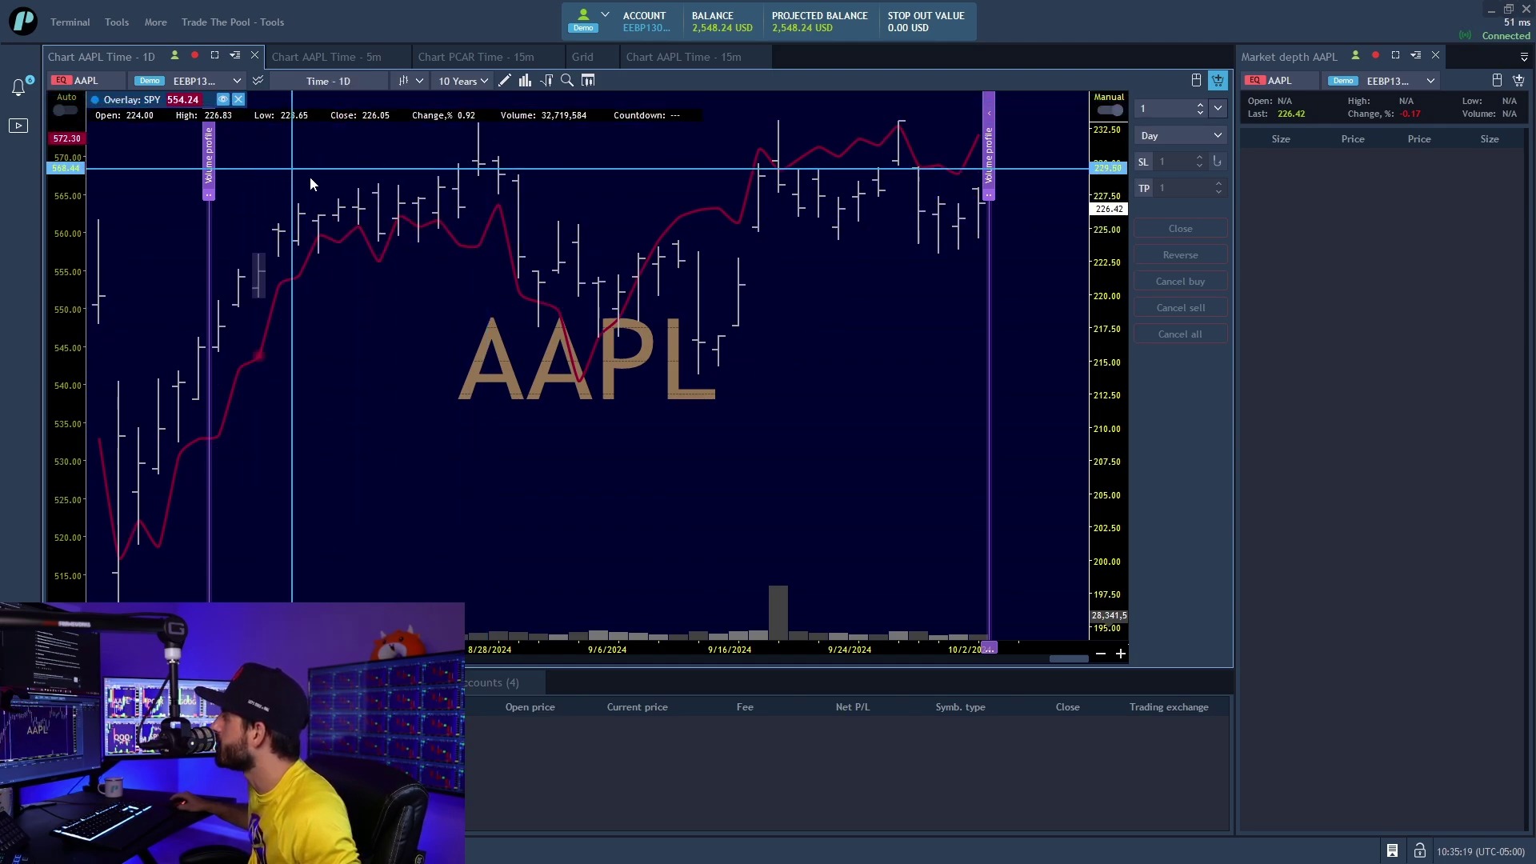
# Change the AAPL chart's style to Candle and remove the SPY overlay.
pyautogui.click(409, 81)
pyautogui.click(424, 140)
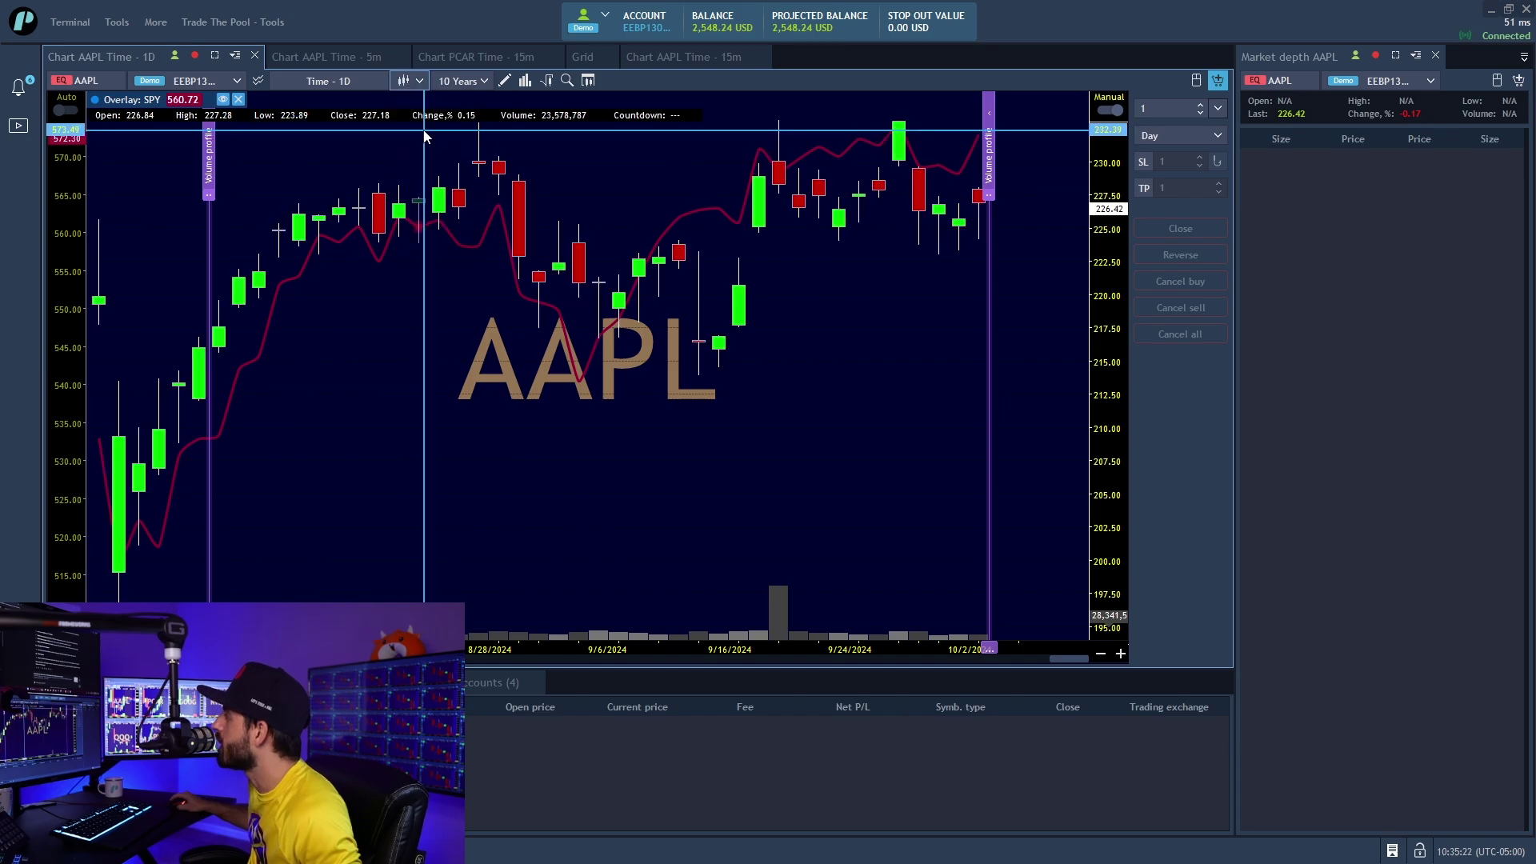
pyautogui.click(238, 100)
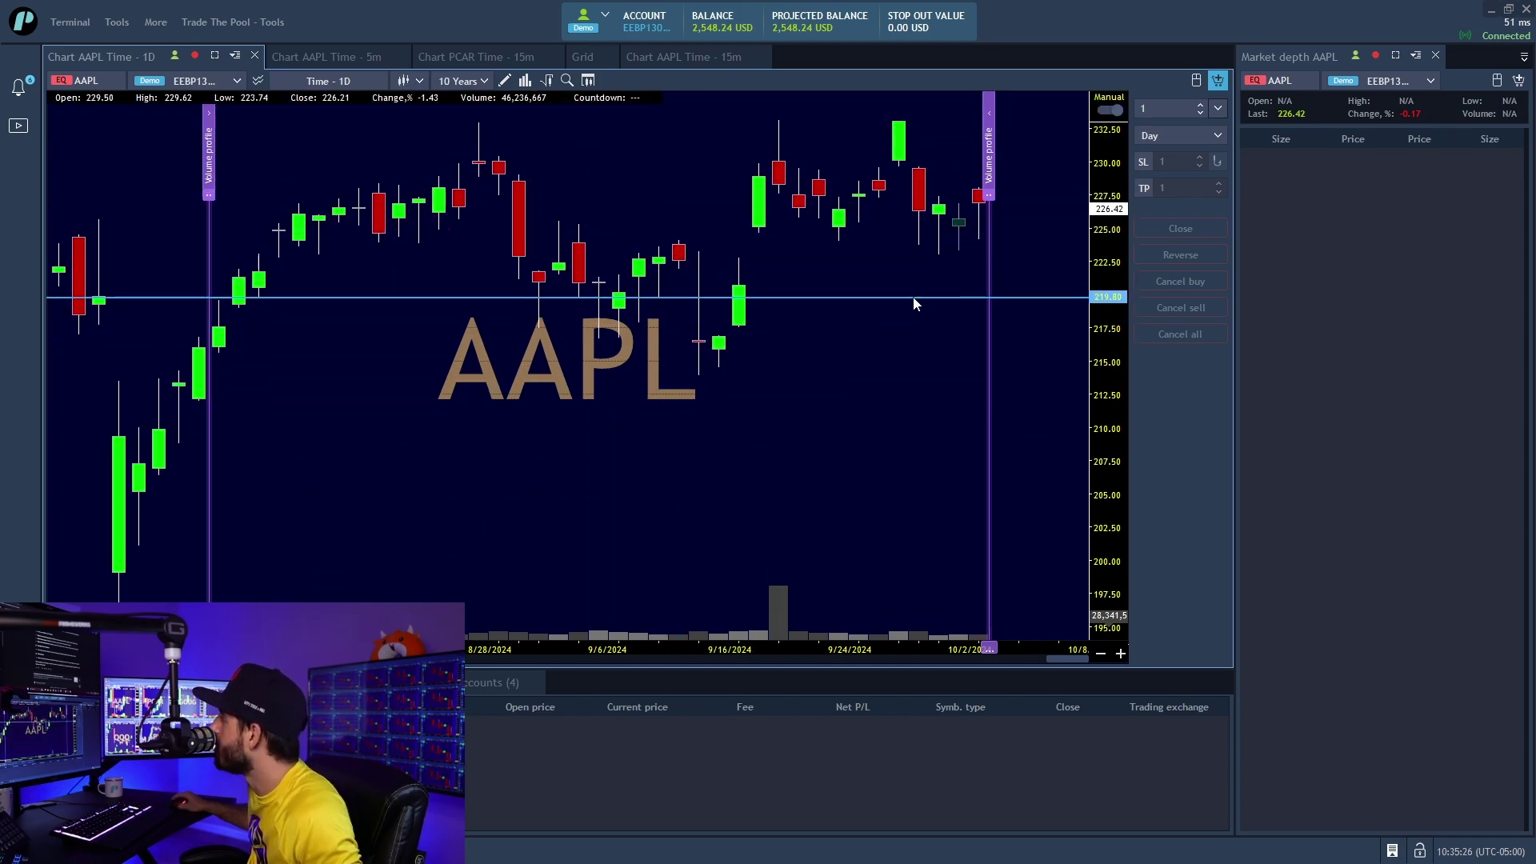
pyautogui.scroll(-1, 686, 319)
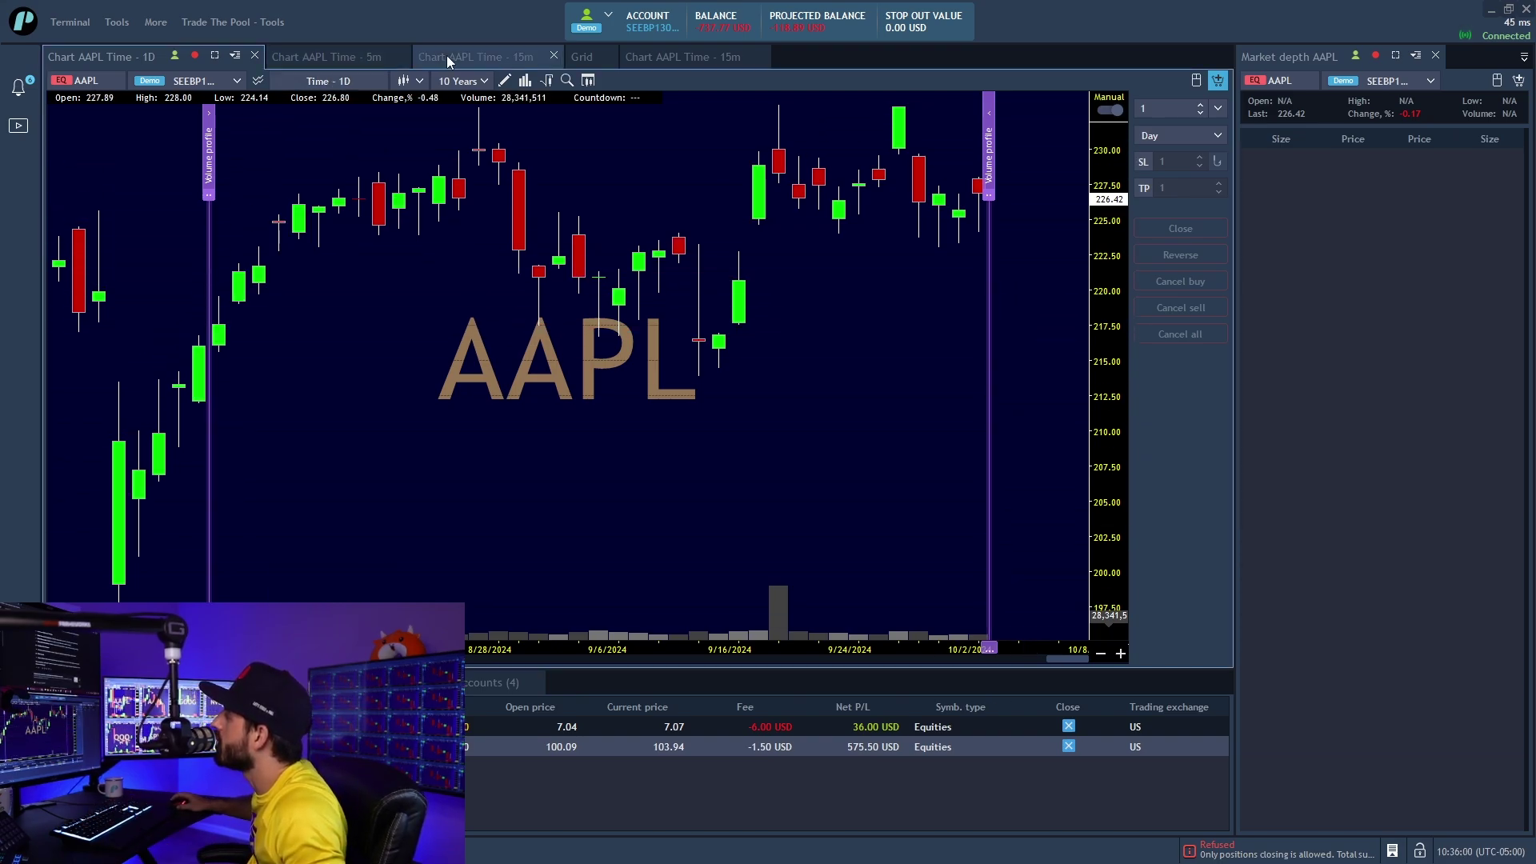
# View the available trading accounts, look at the PCAR 15-minute chart and return to the AAPL daily chart.
pyautogui.click(596, 20)
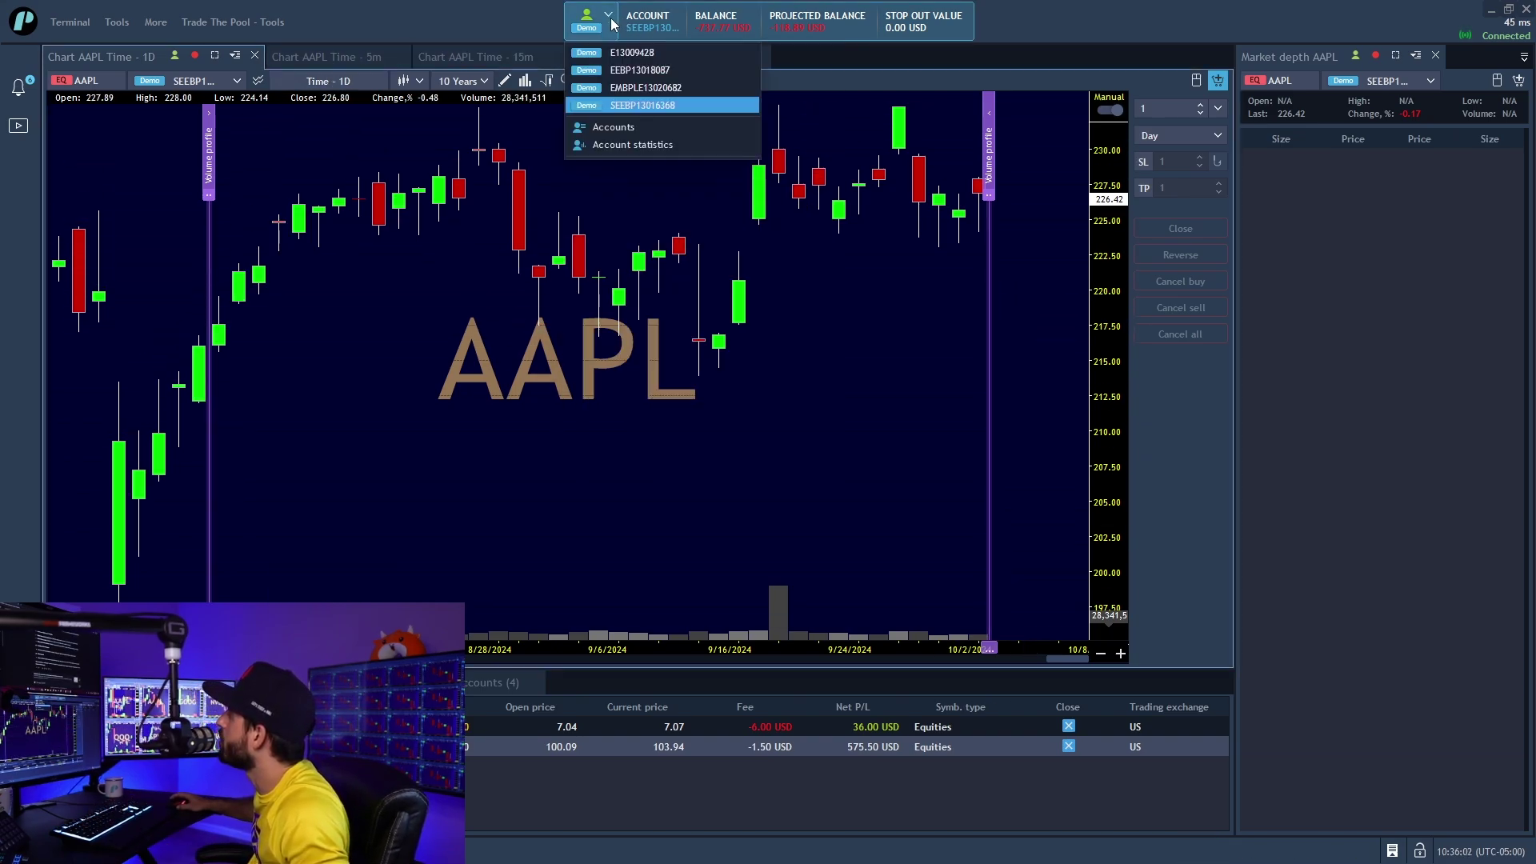
pyautogui.click(612, 96)
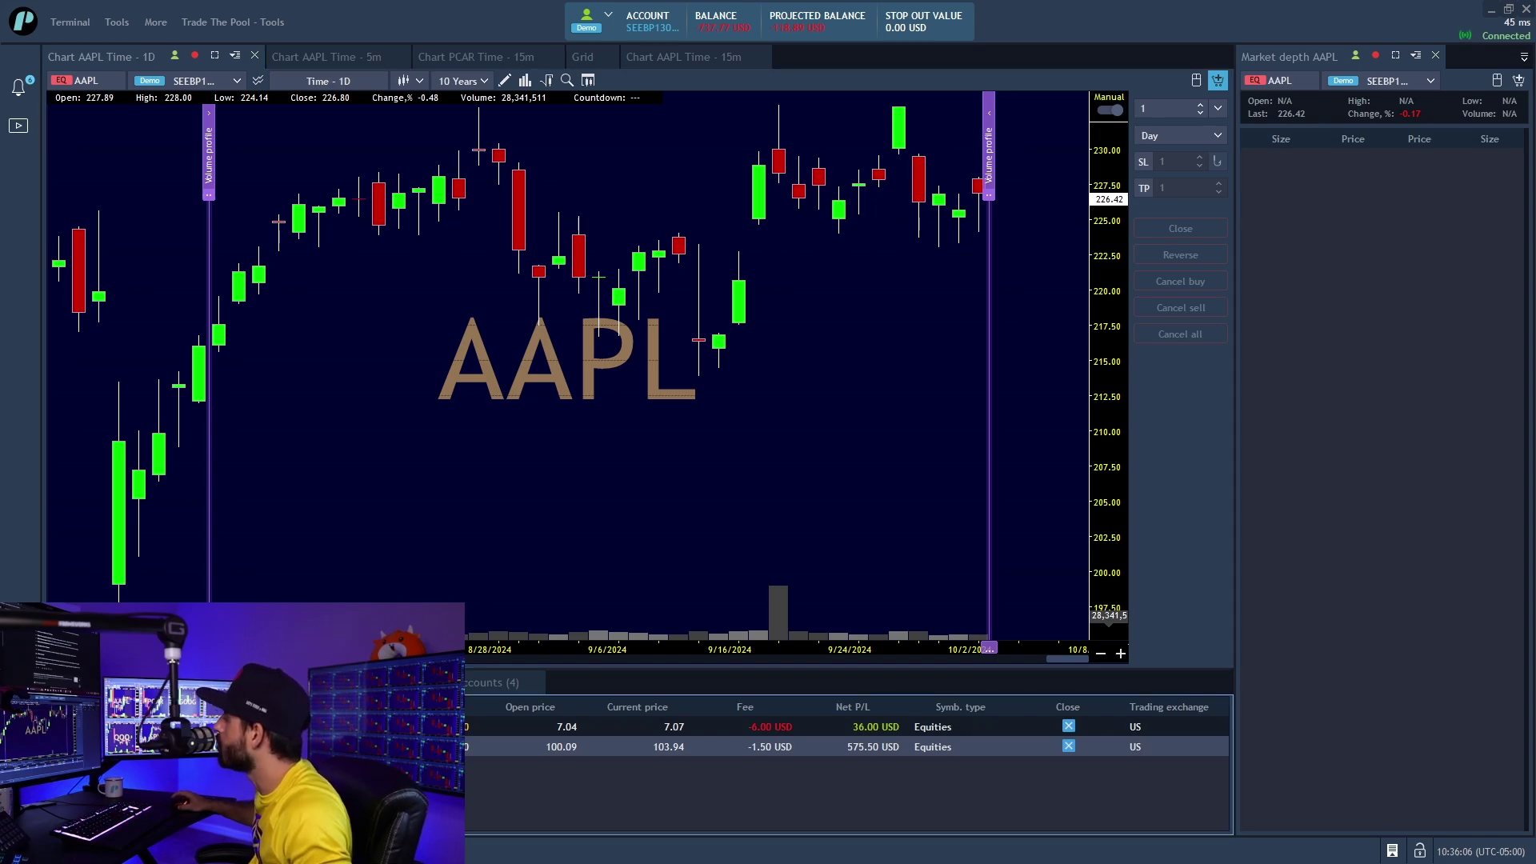
pyautogui.click(466, 57)
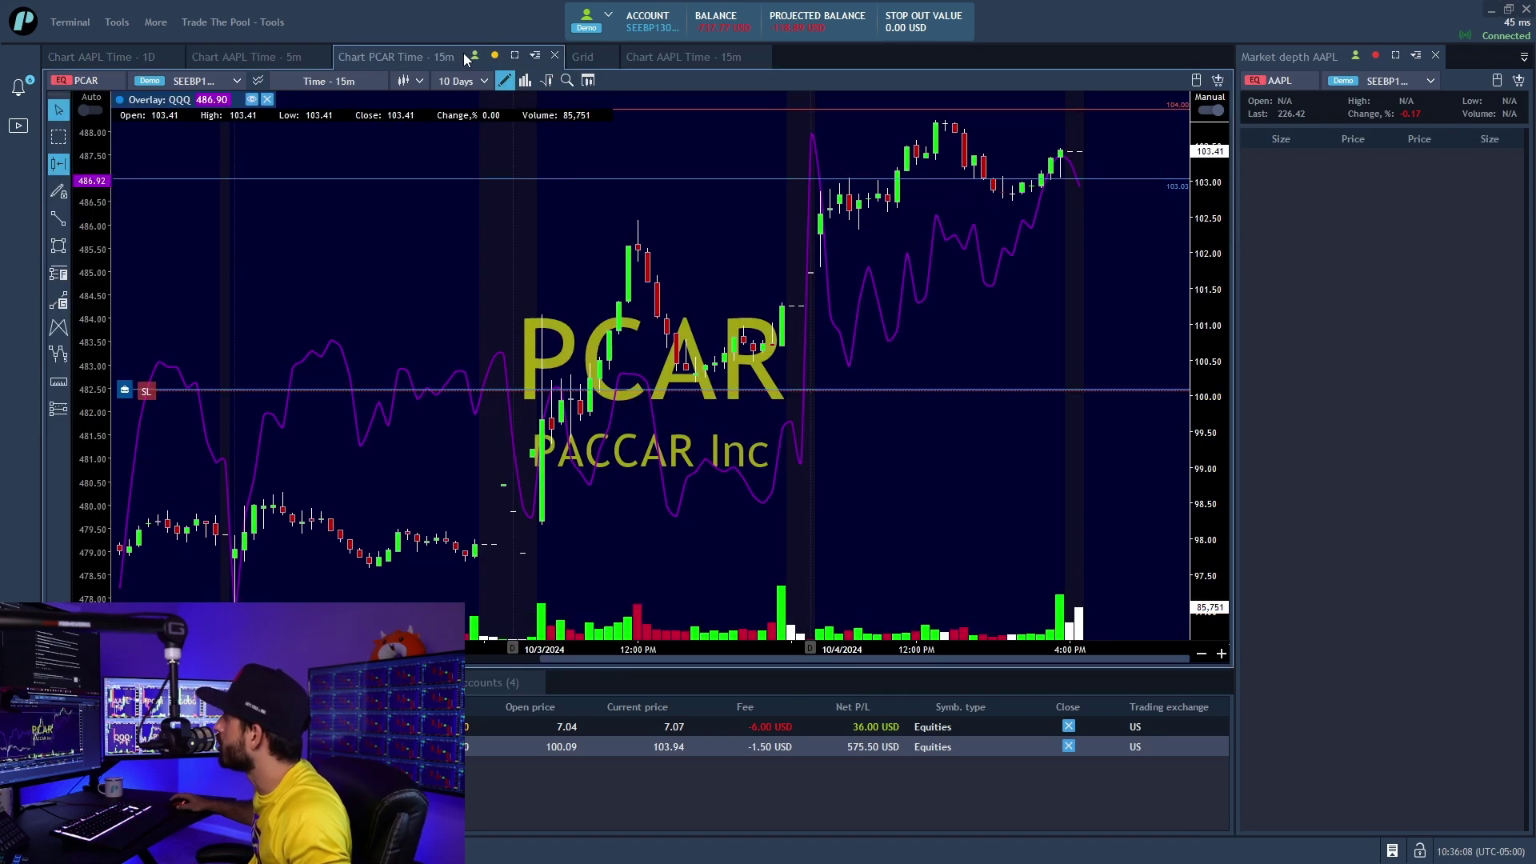
pyautogui.click(136, 52)
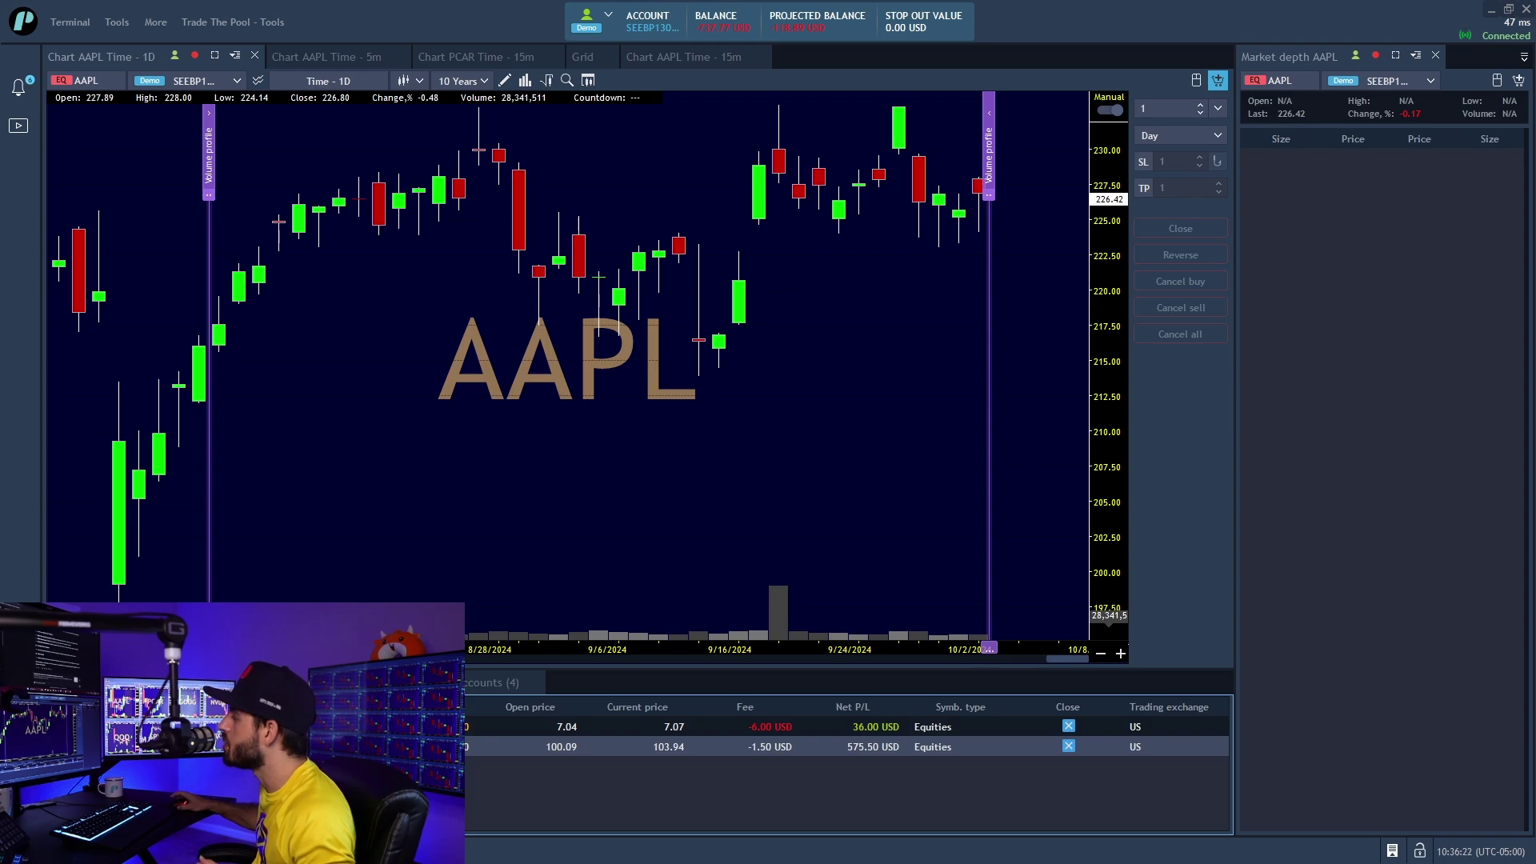
# Load the MSOS open position into the linked charts, followed by the PCAR position.
pyautogui.click(576, 726)
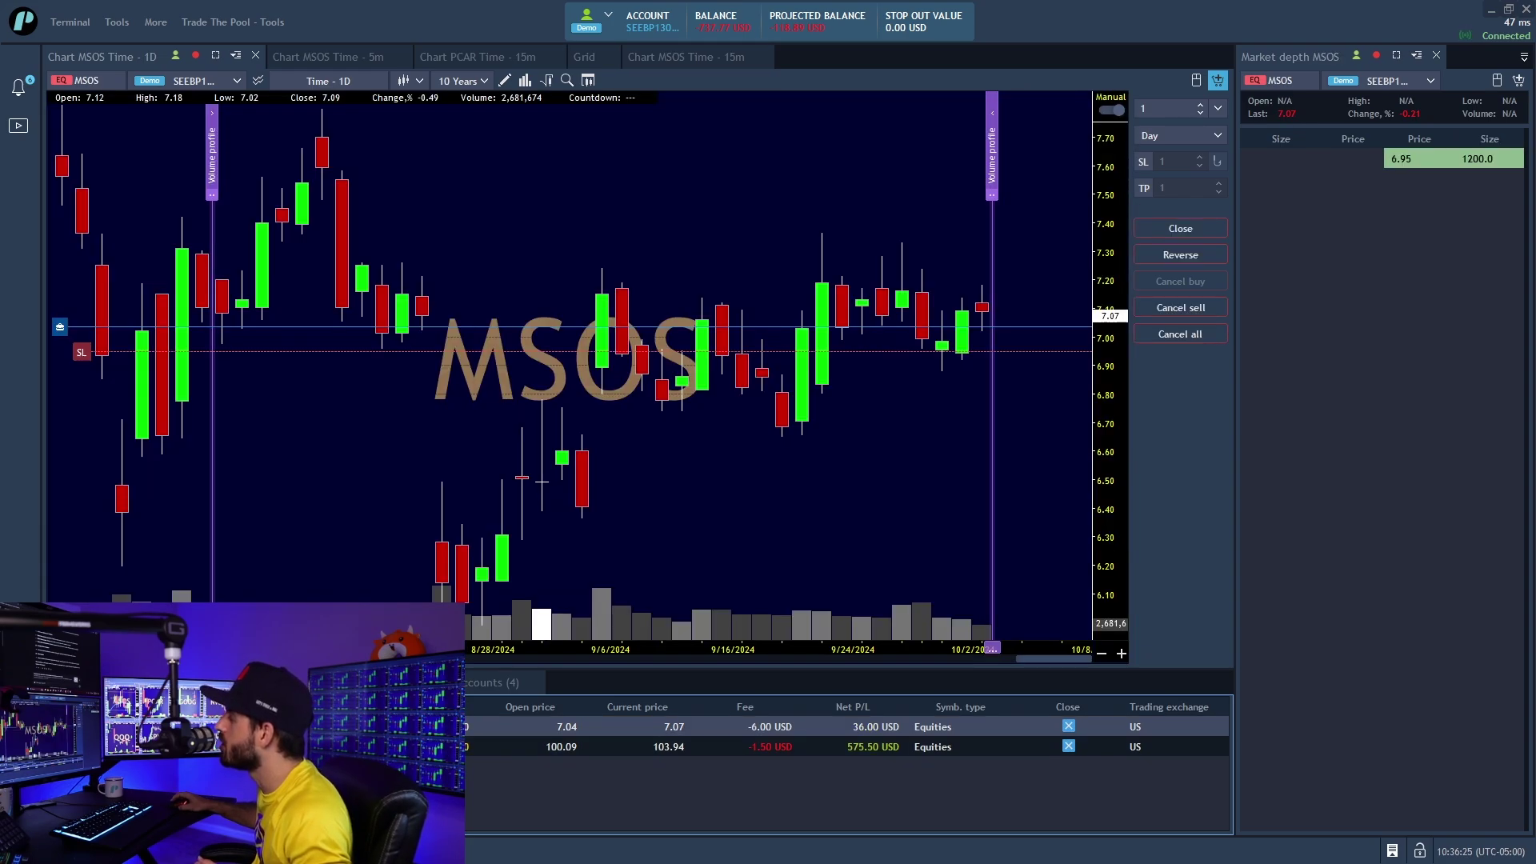
pyautogui.click(576, 746)
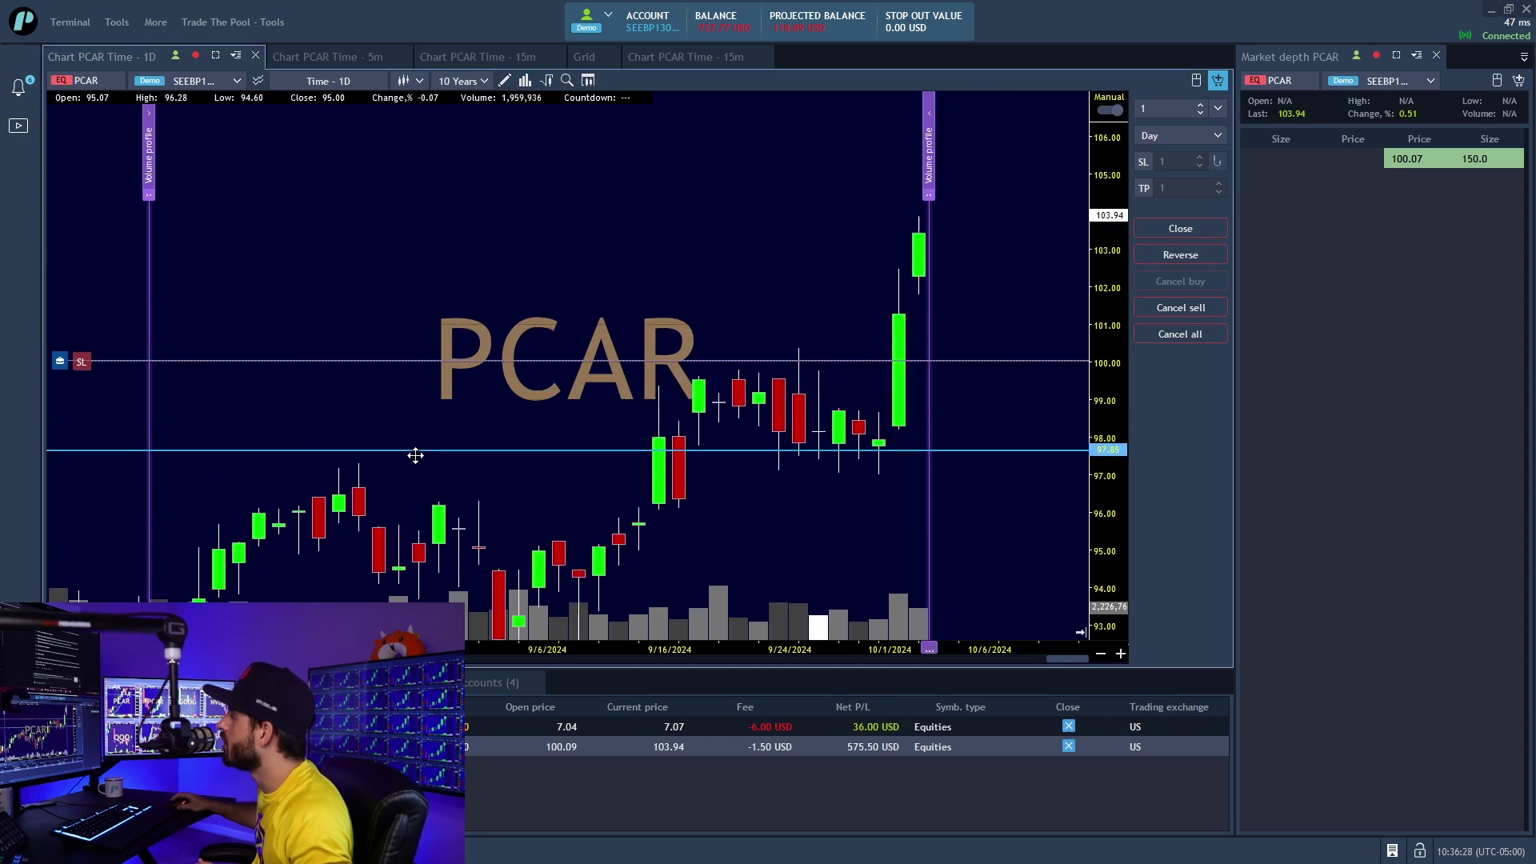
# Try to lower the PCAR position's stop loss on the chart, and place its take profit at 103.23.
pyautogui.moveTo(420, 501); pyautogui.dragTo(340, 415)
pyautogui.moveTo(80, 330)
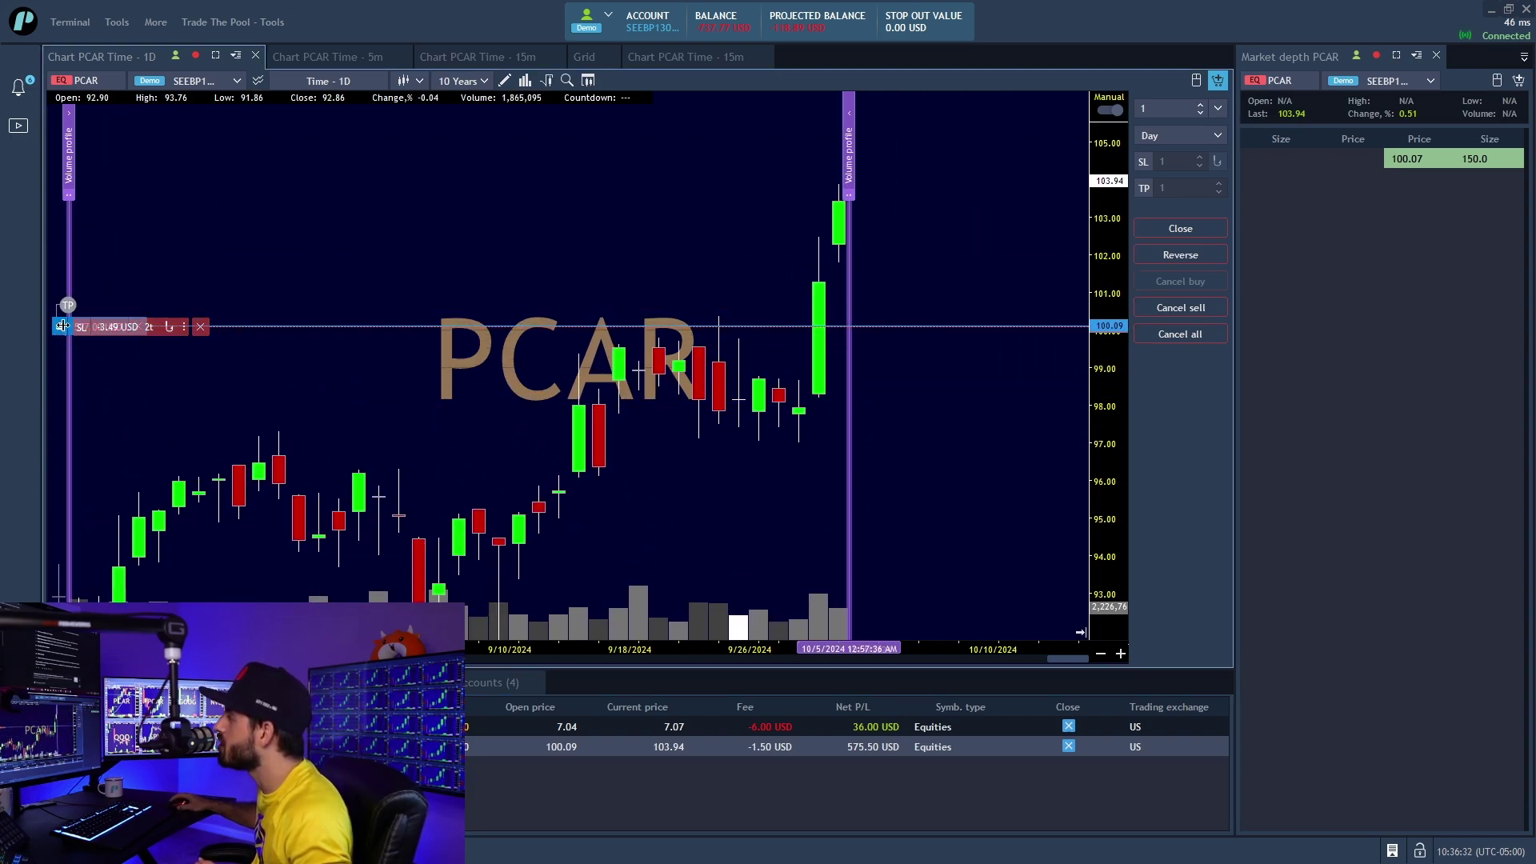
pyautogui.moveTo(85, 333); pyautogui.dragTo(97, 374)
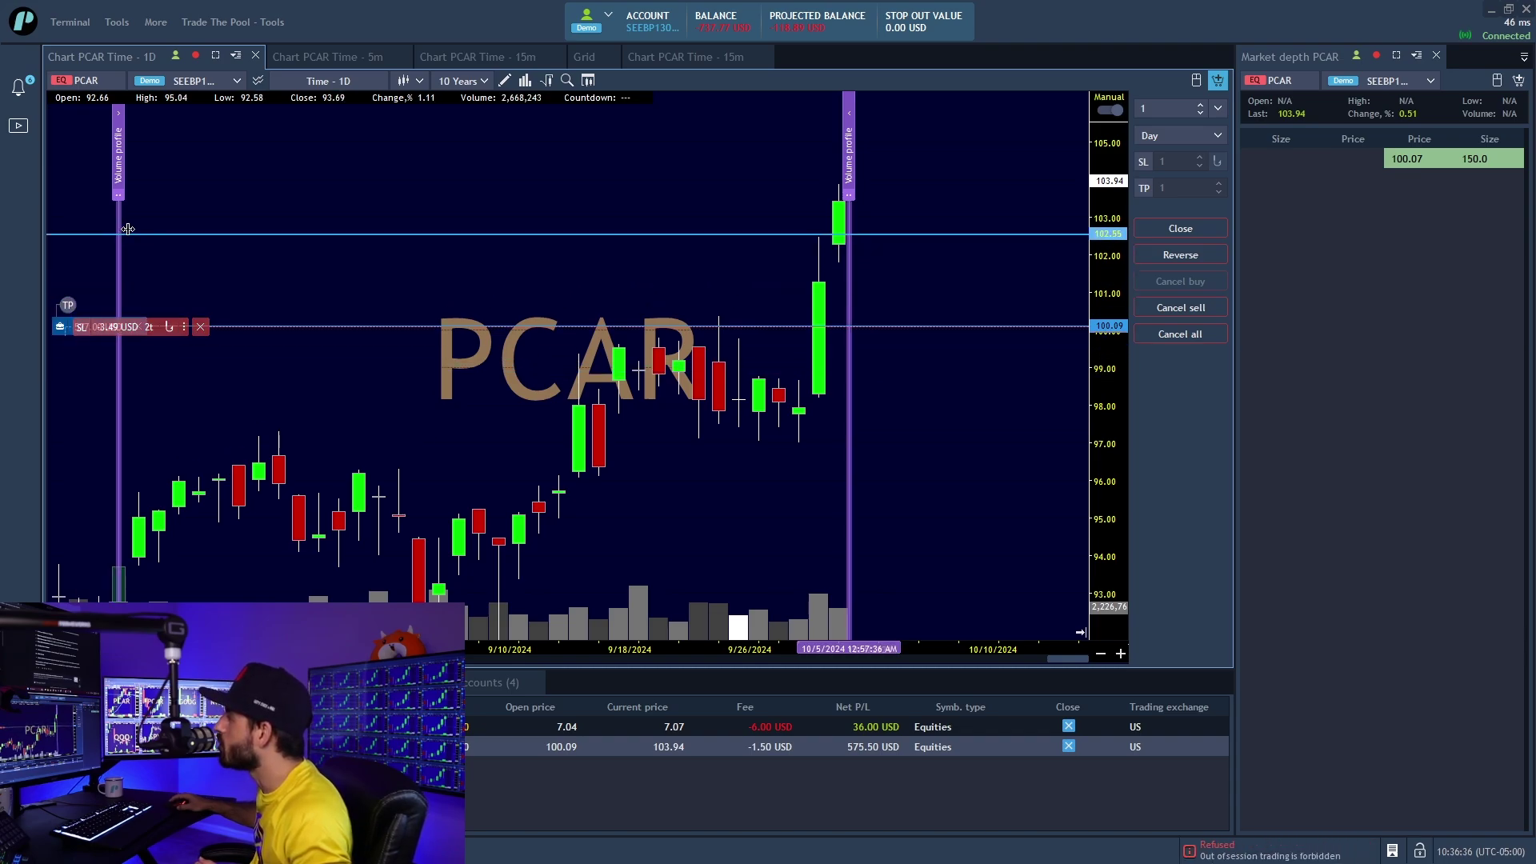
pyautogui.moveTo(67, 305); pyautogui.dragTo(109, 208)
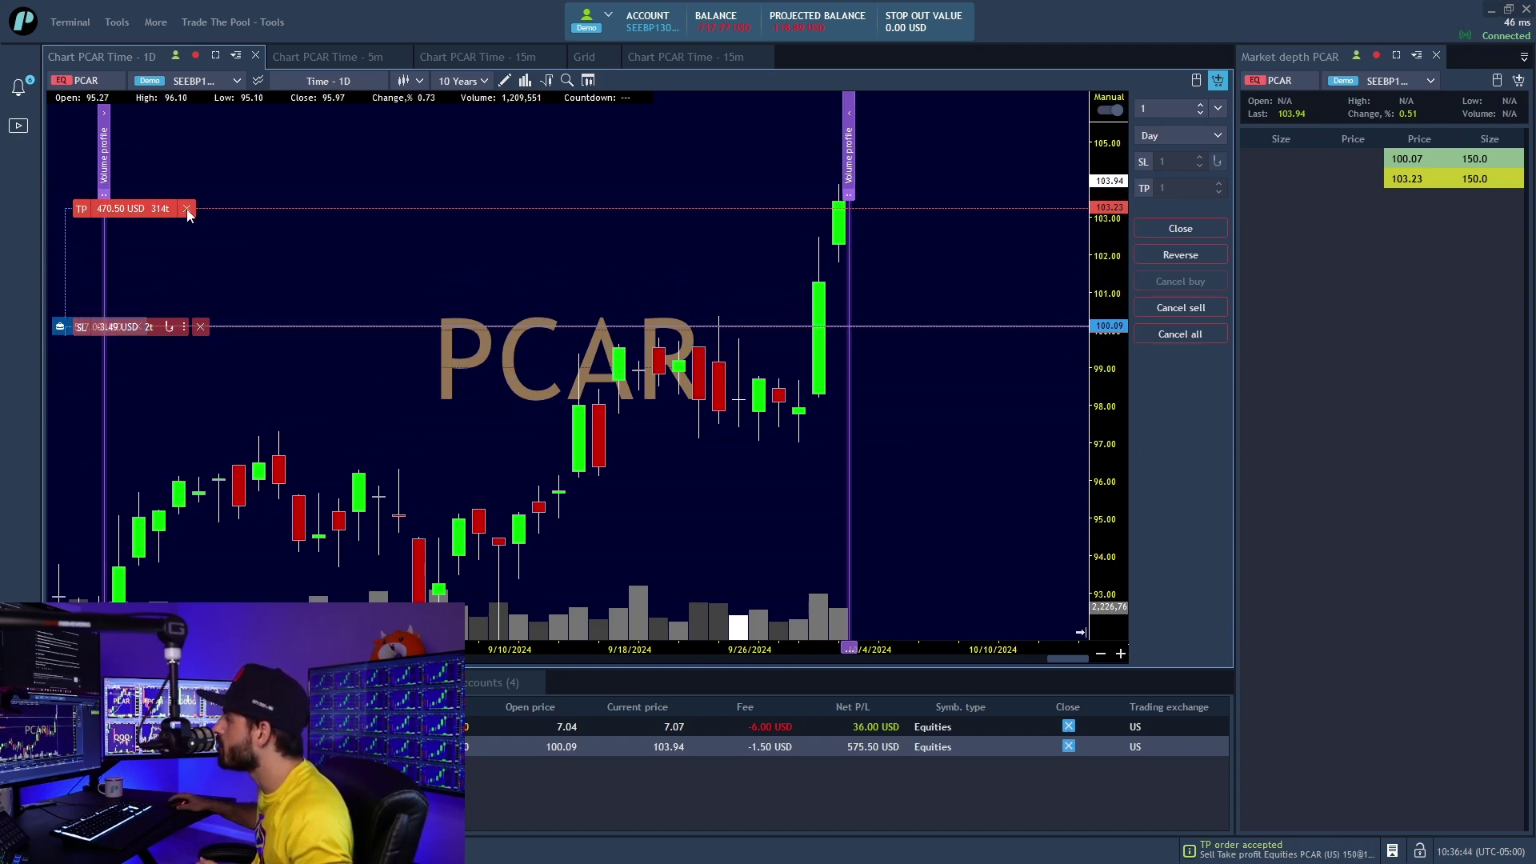
# Hide the PCAR chart's order entry panel and show it again.
pyautogui.click(1221, 81)
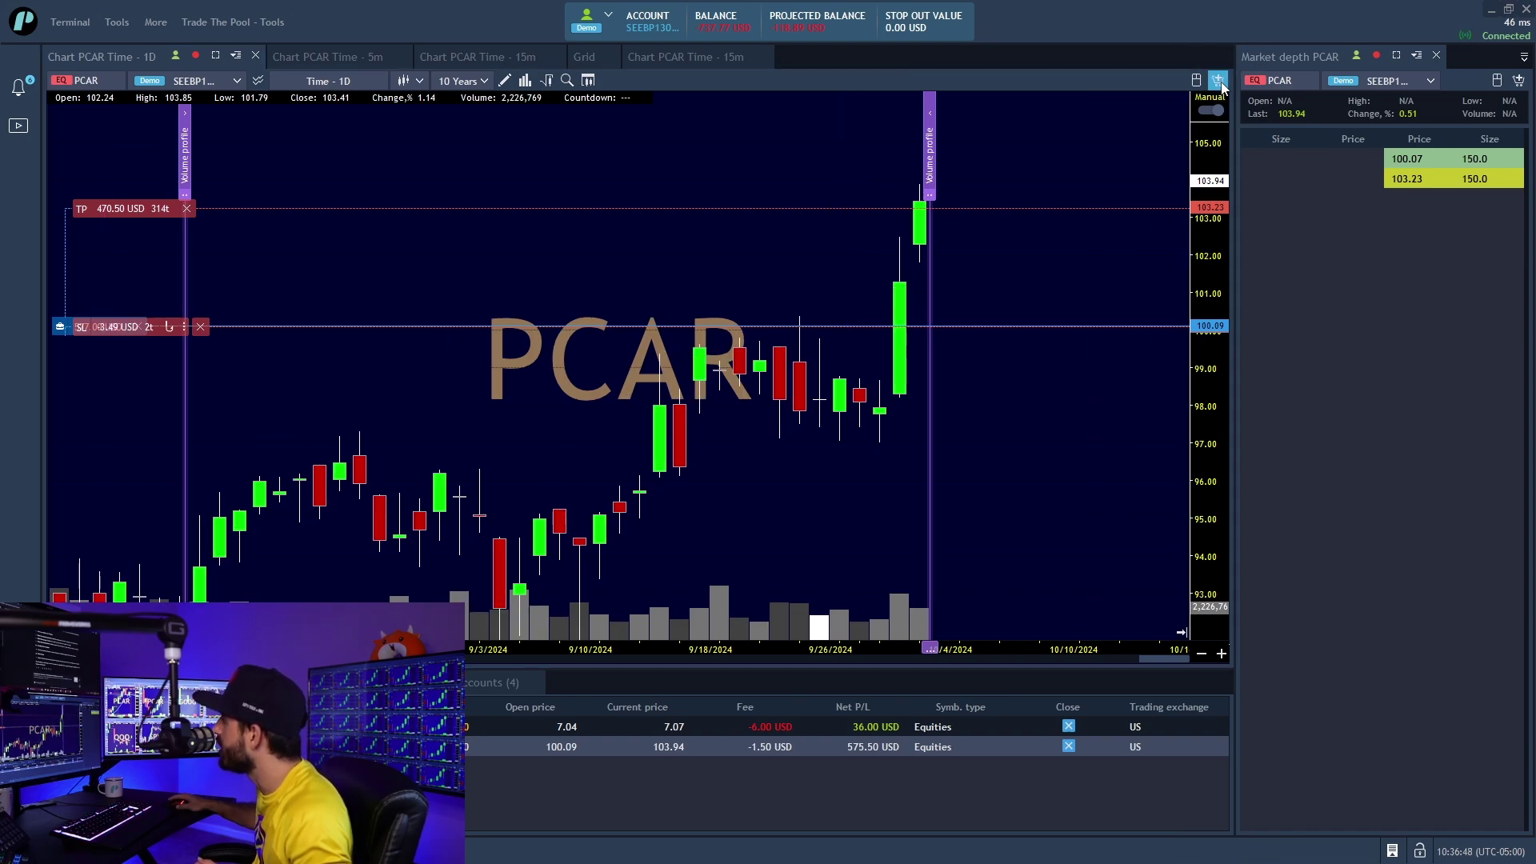
pyautogui.click(1221, 82)
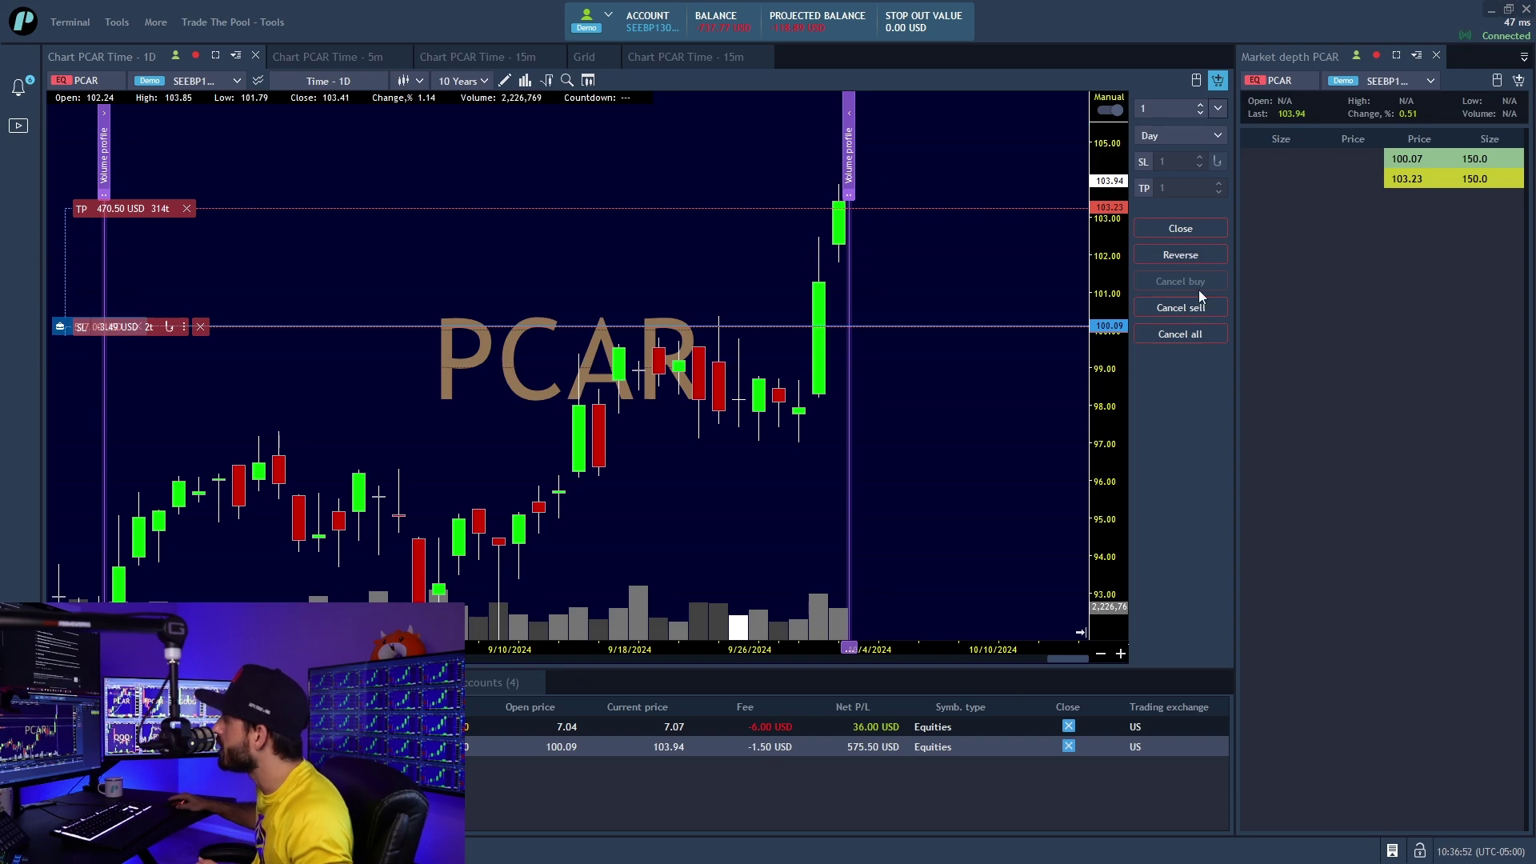
# Set the order validity to GTC in the chart's order entry and view the preset order quantities.
pyautogui.click(1200, 139)
pyautogui.click(1160, 168)
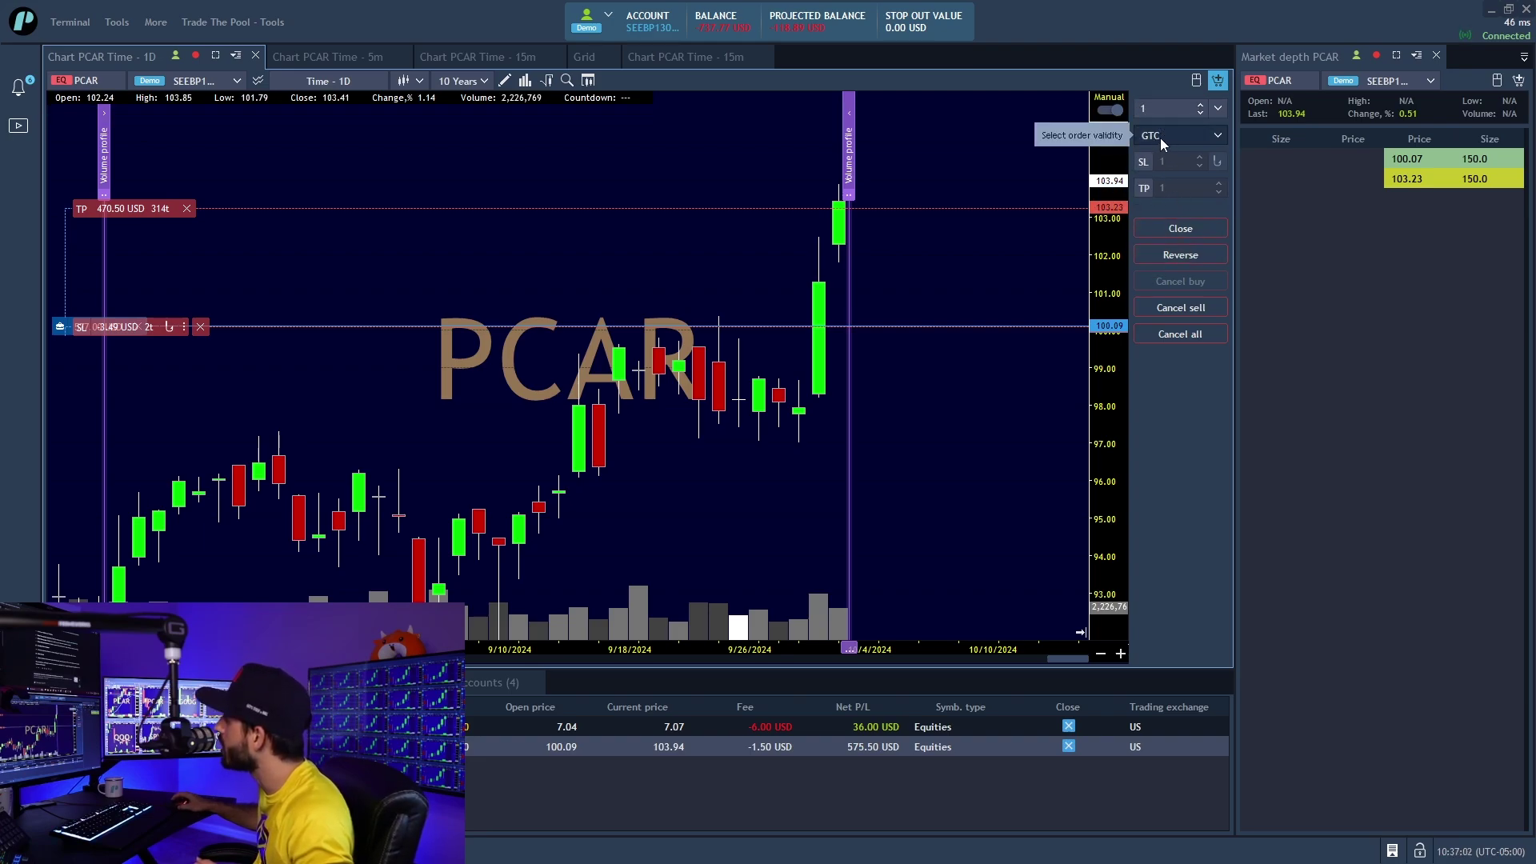
pyautogui.click(1217, 109)
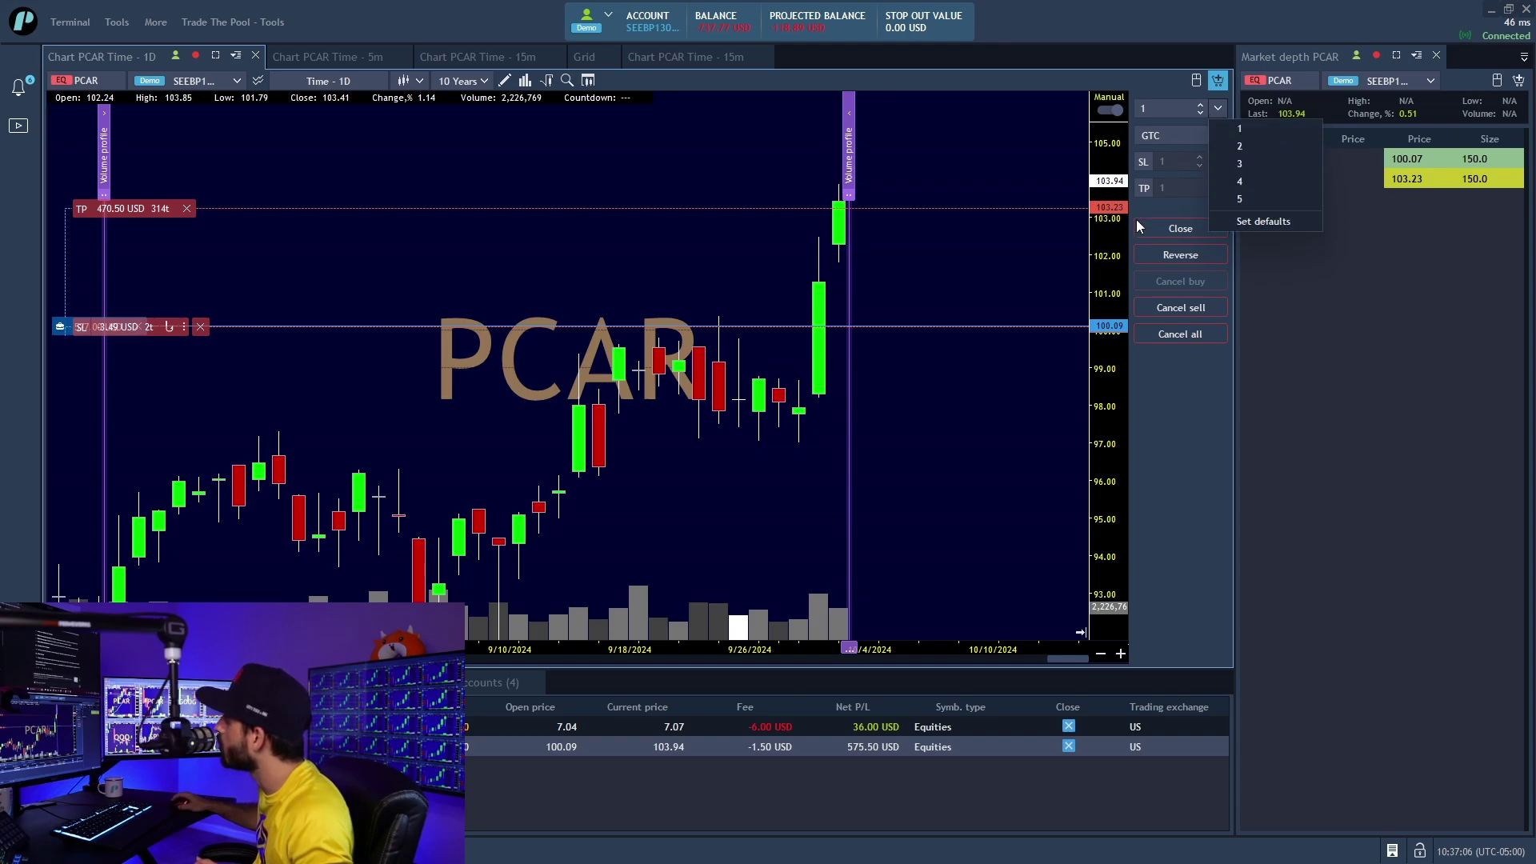
pyautogui.click(1157, 206)
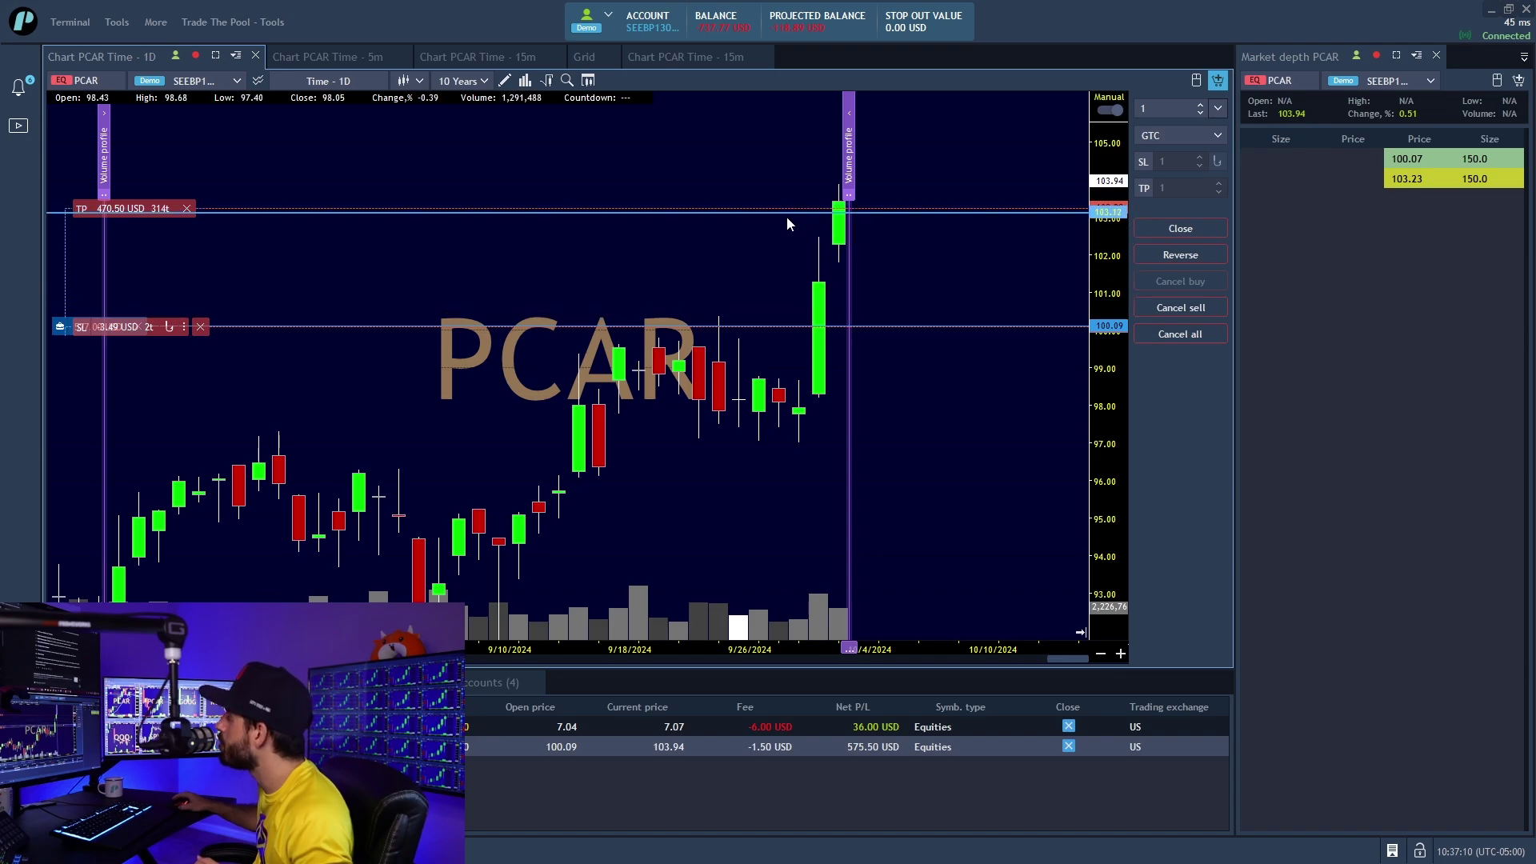
# Enable the Buy Market/Sell Market, Sell Bid/Buy Ask and Buy Bid/Sell Ask quick trading options for the PCAR chart's order entry.
pyautogui.rightClick(941, 272)
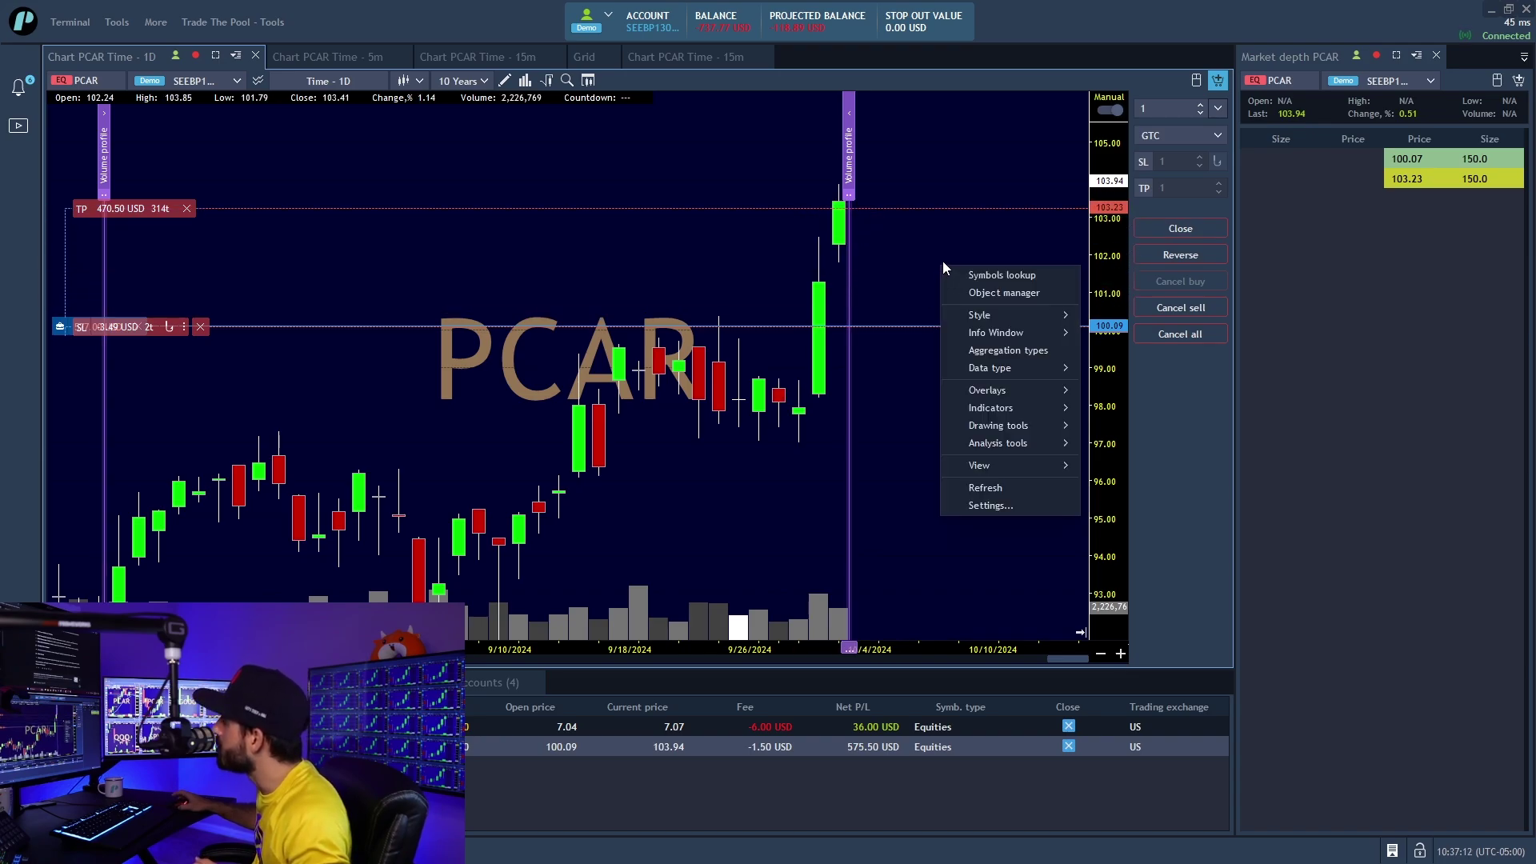
pyautogui.click(1001, 506)
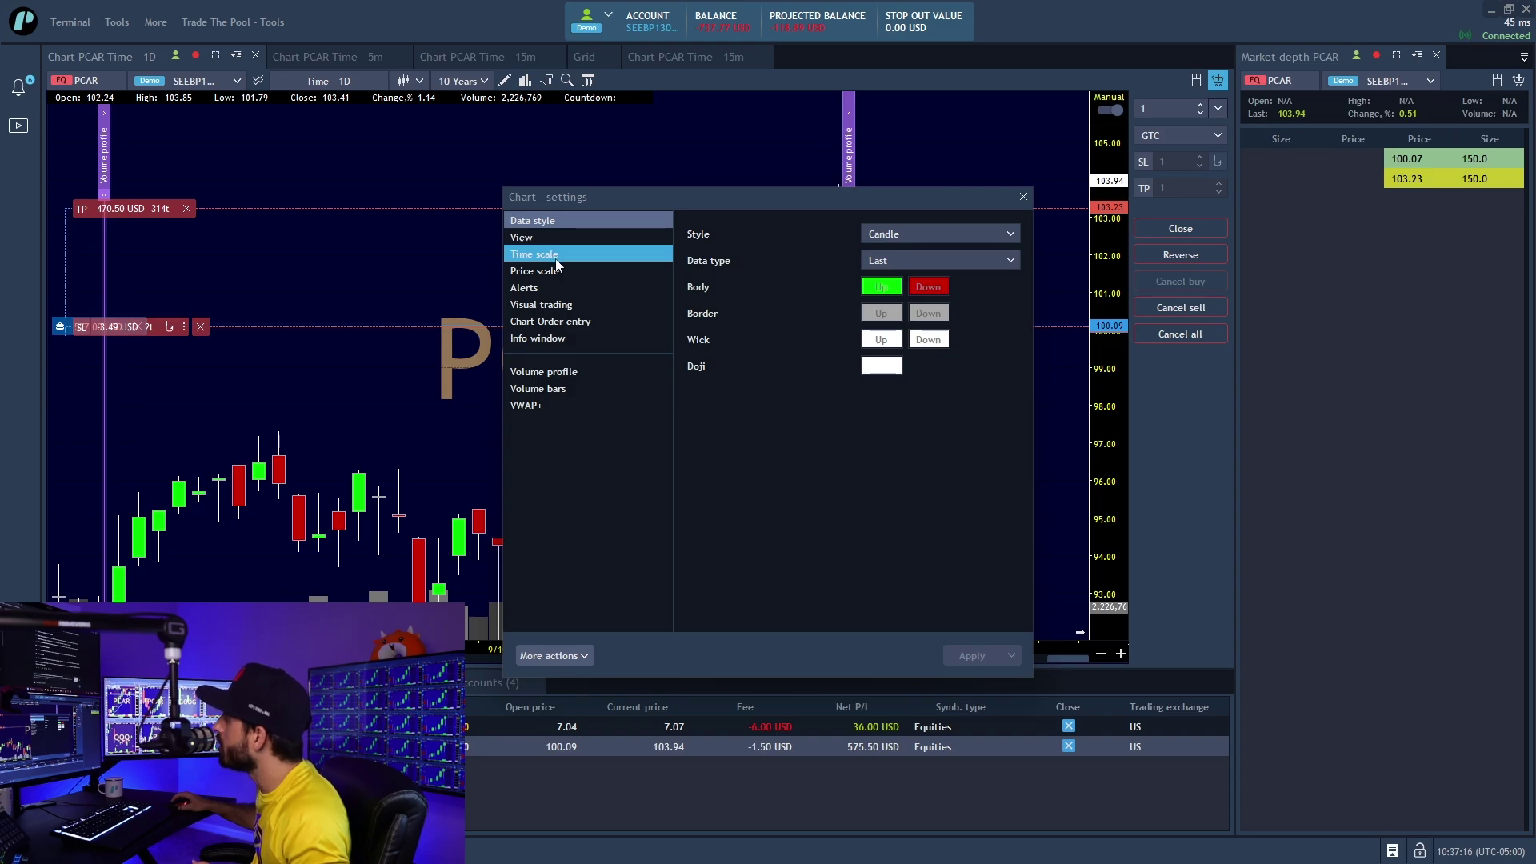
pyautogui.click(582, 323)
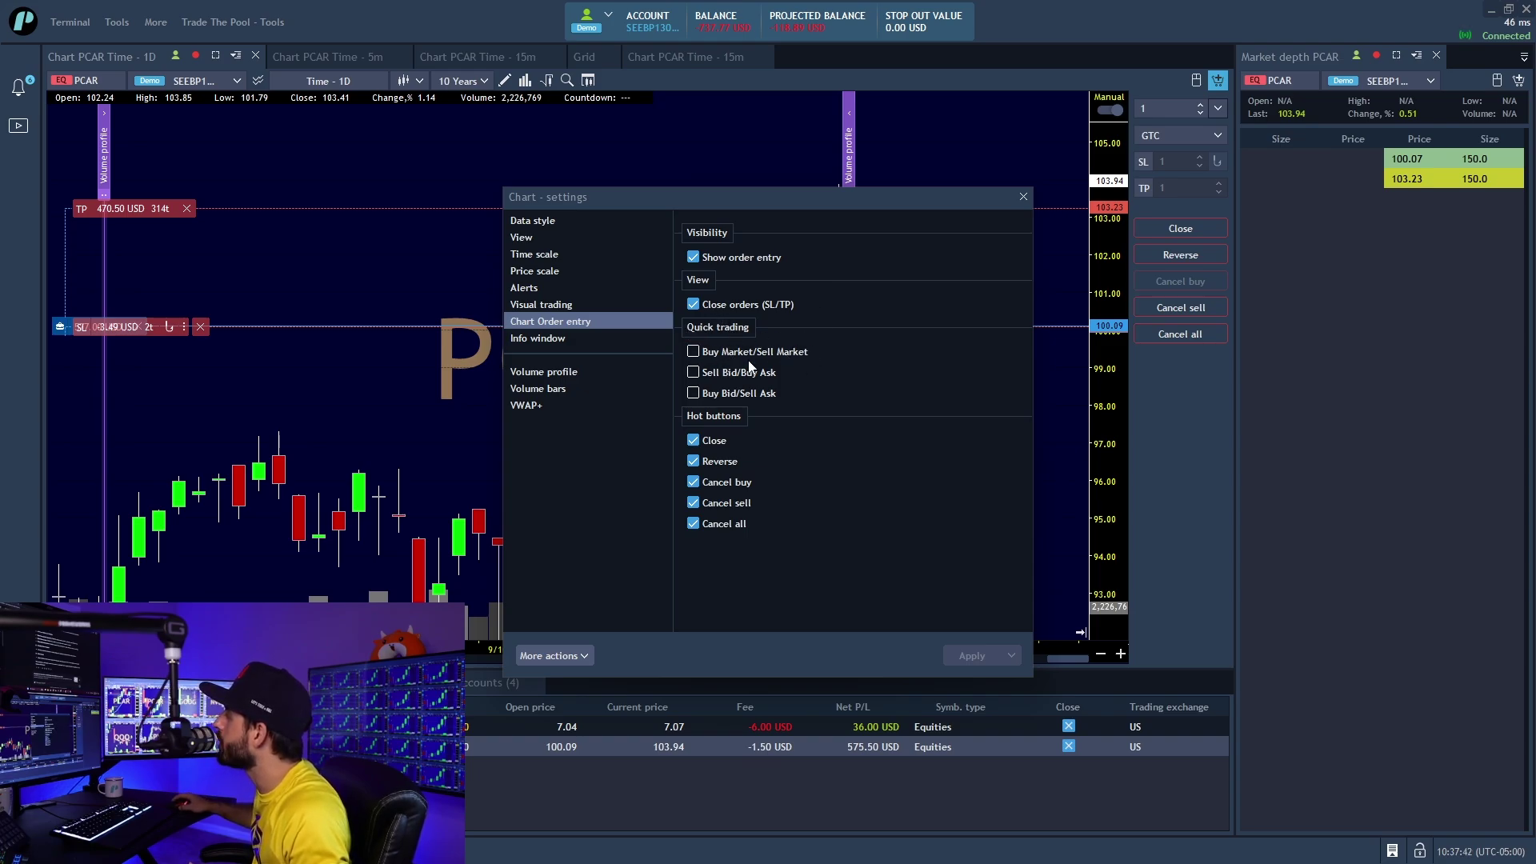
pyautogui.click(694, 351)
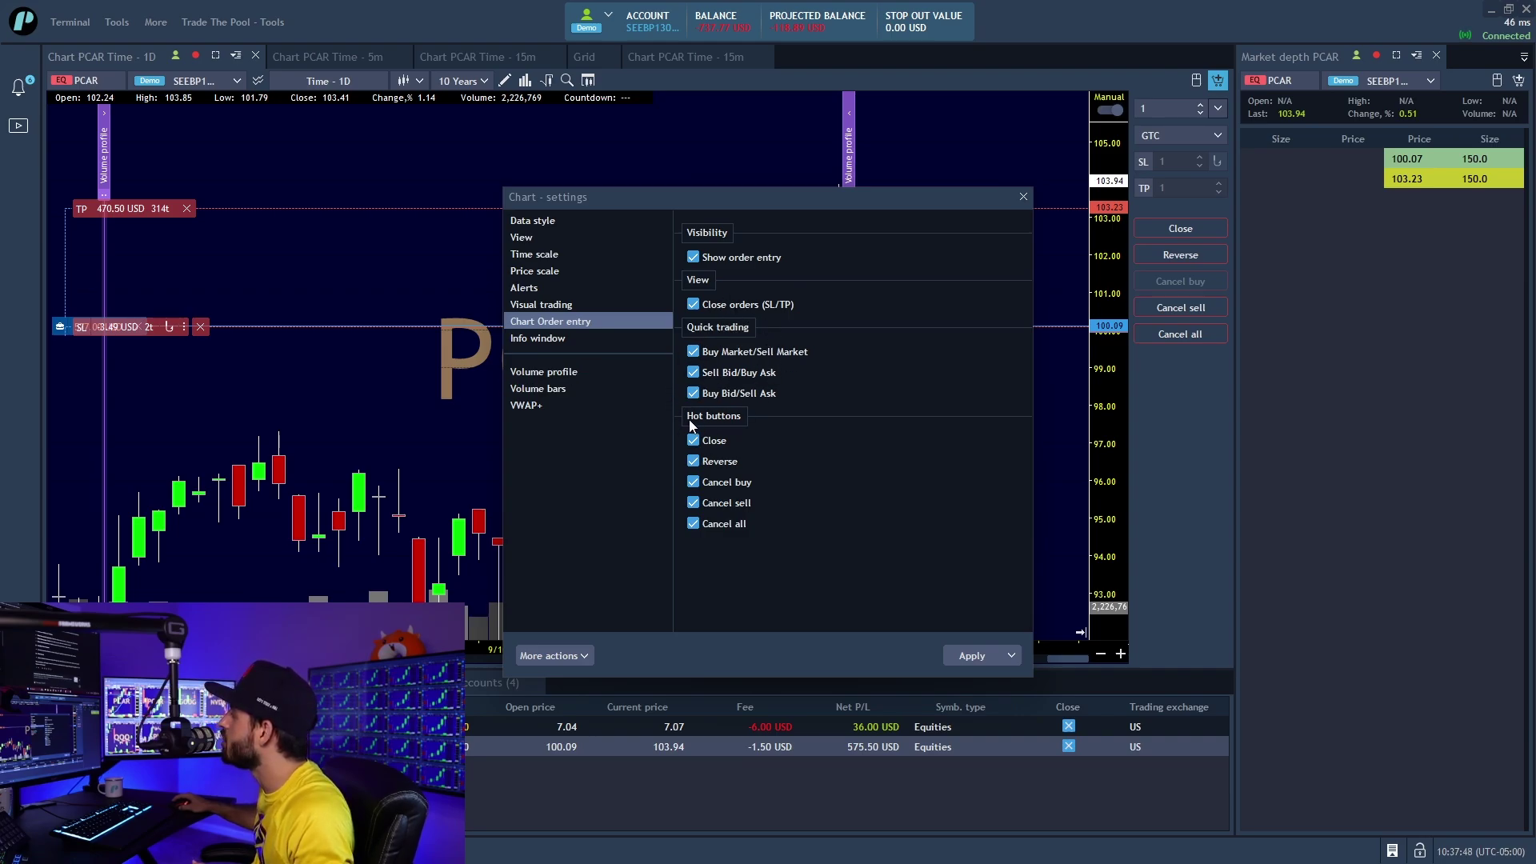
pyautogui.click(969, 652)
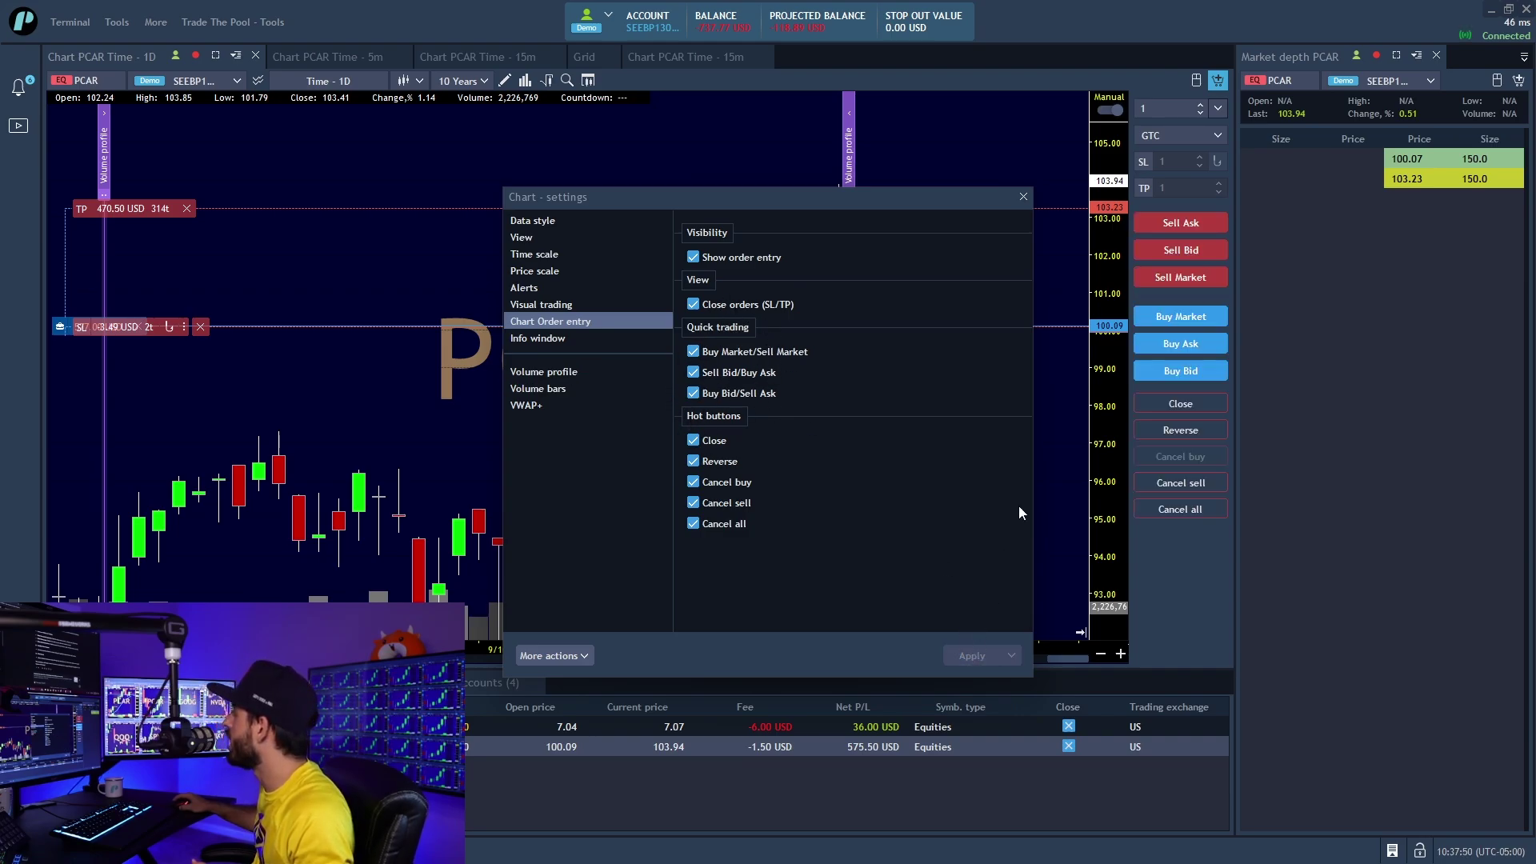
pyautogui.click(1023, 197)
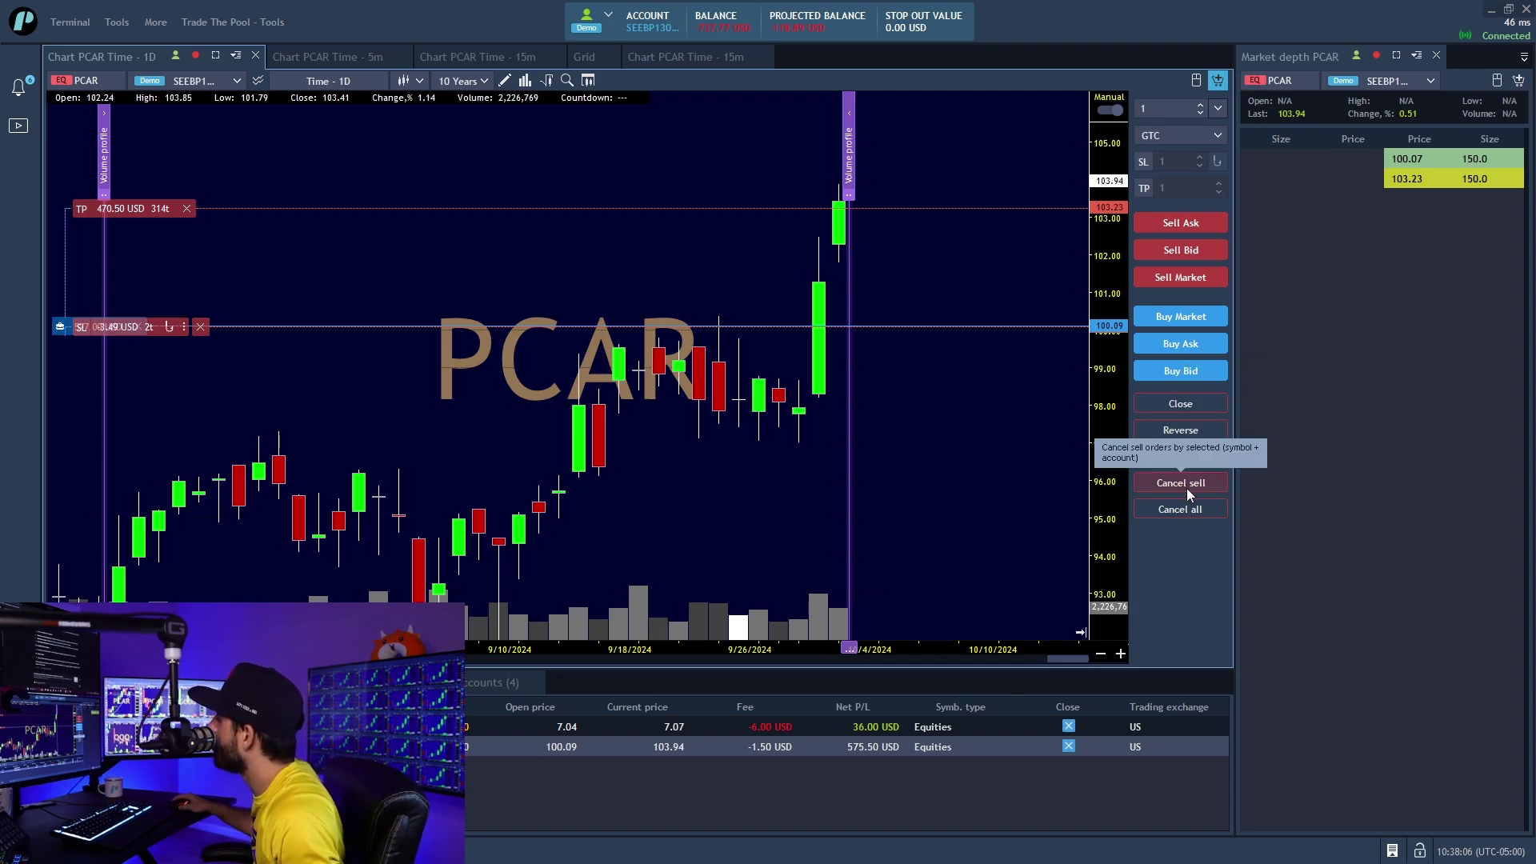
# Show the working orders list and try to cancel all PCAR orders from the chart's order entry.
pyautogui.click(320, 683)
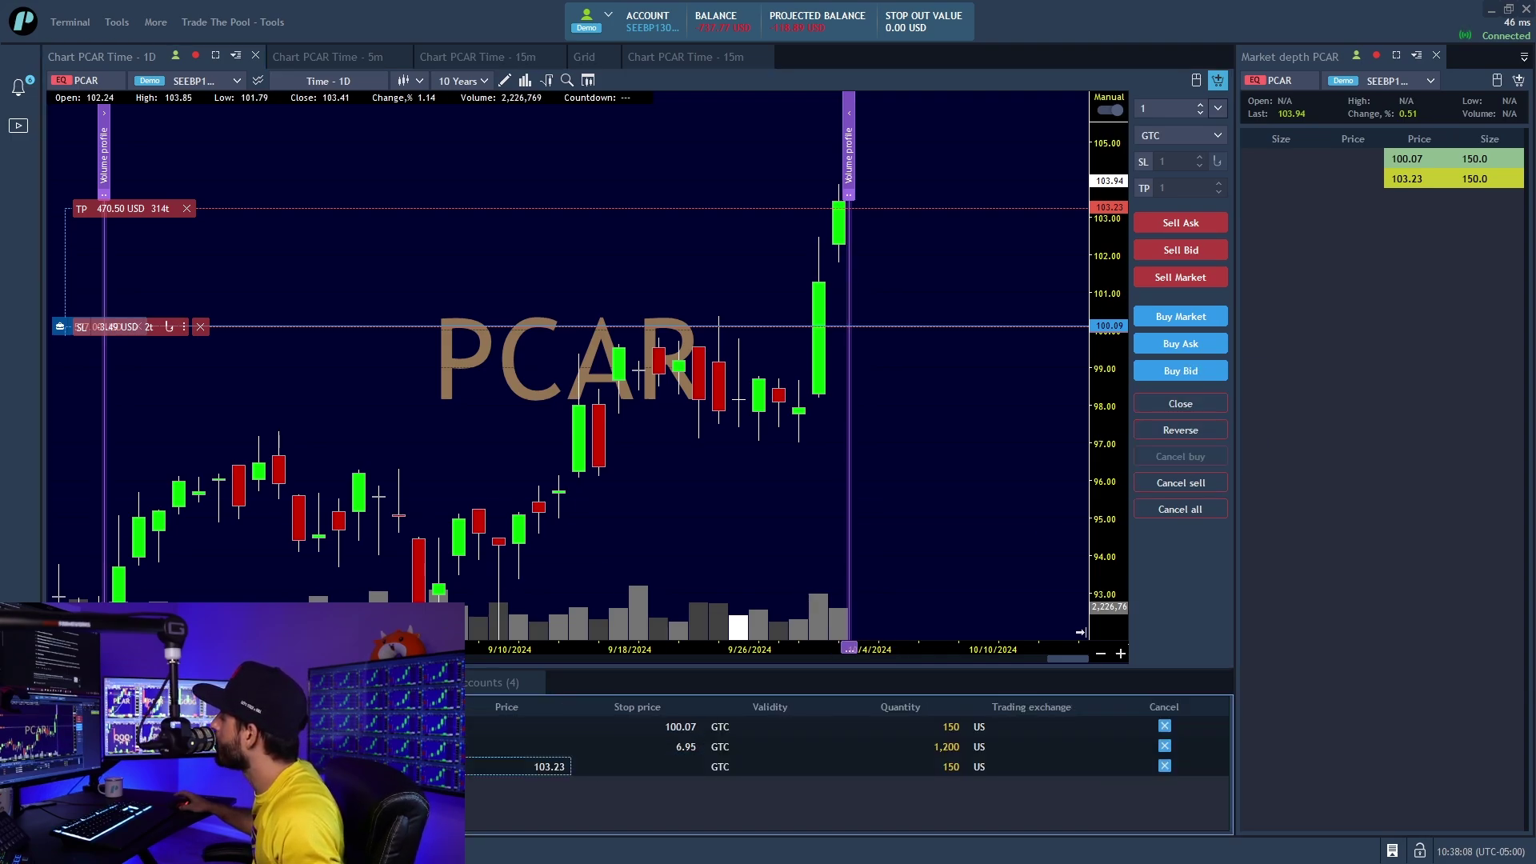
pyautogui.click(1170, 511)
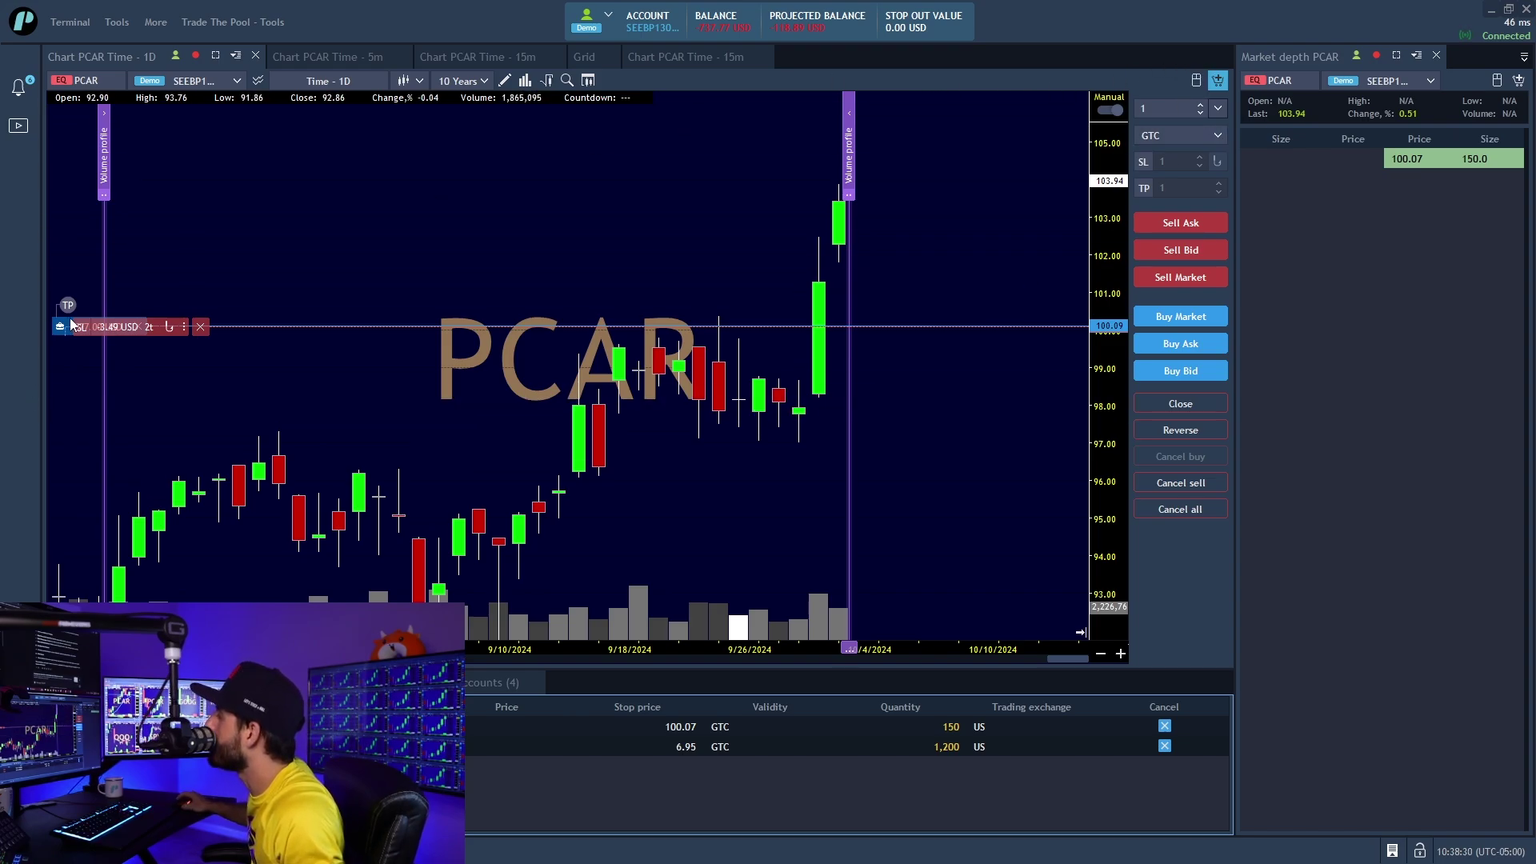
# Turn on mouse trading for the PCAR chart and try to place a single Day order of quantity 1 on it.
pyautogui.click(1197, 81)
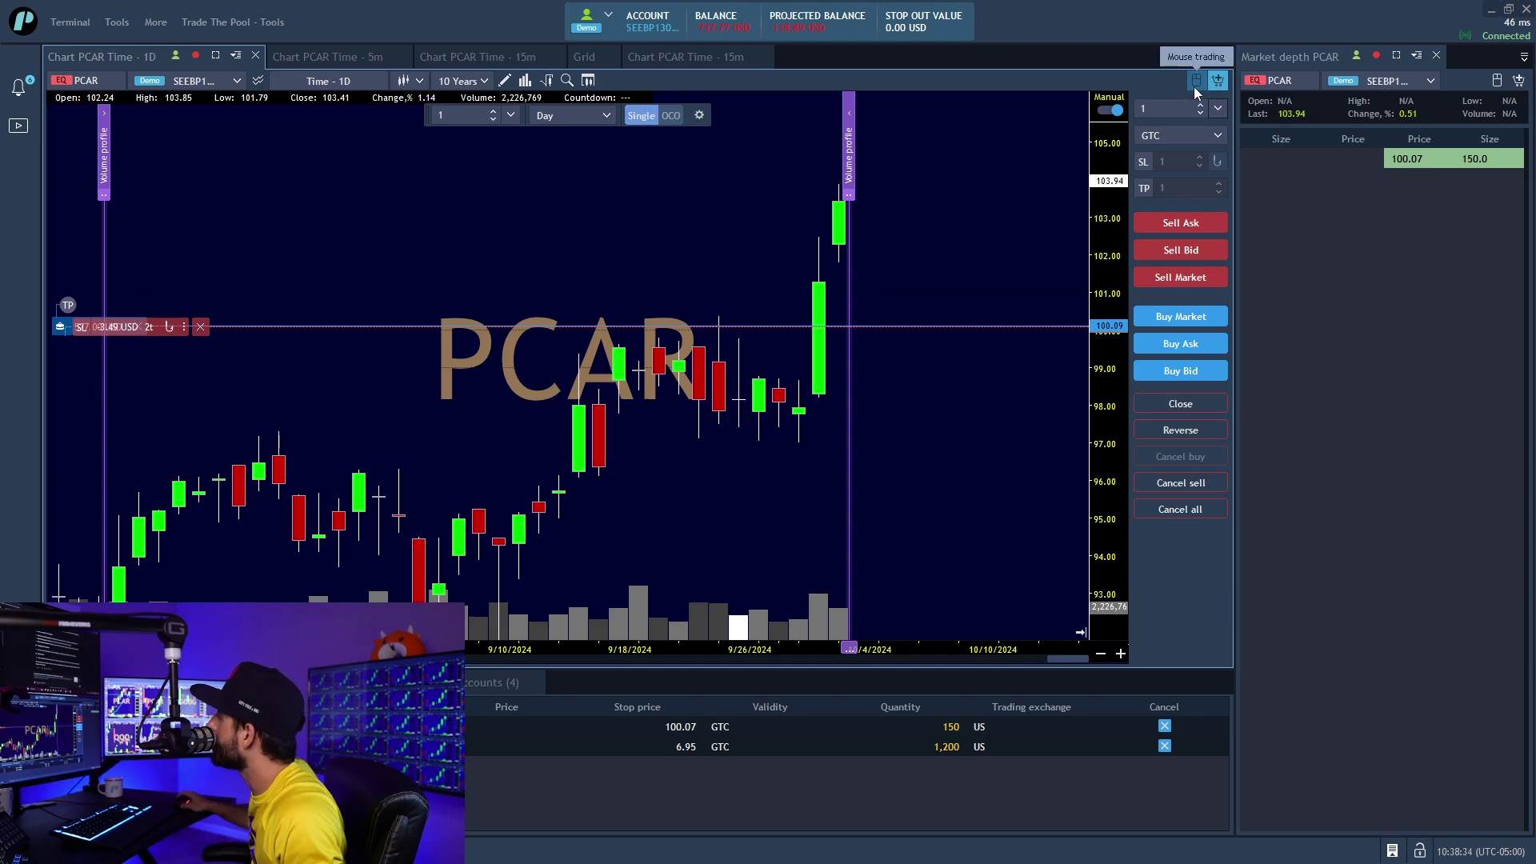
pyautogui.click(1196, 81)
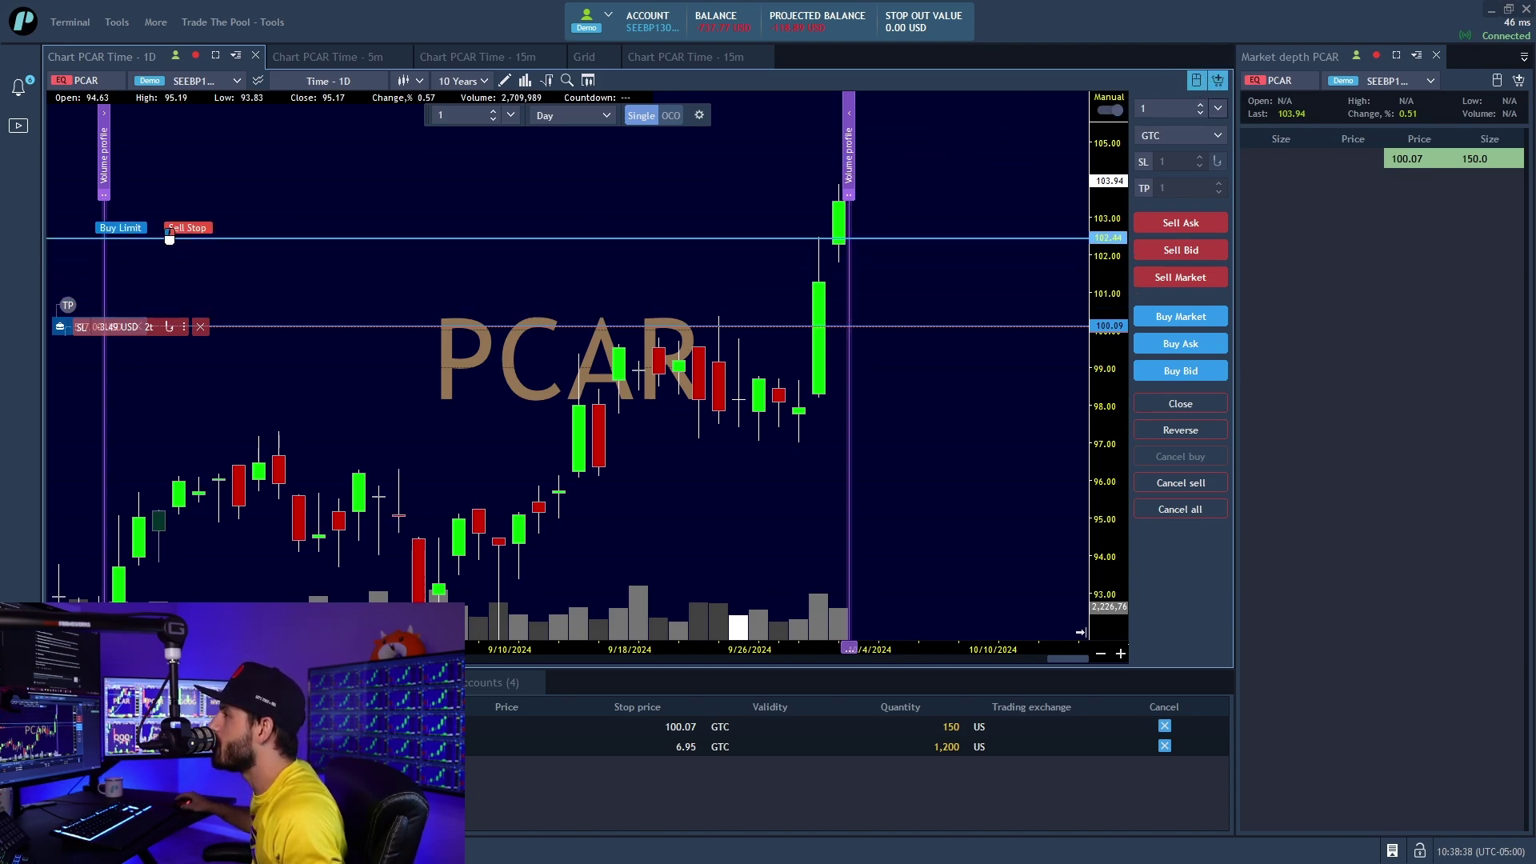
pyautogui.click(213, 278)
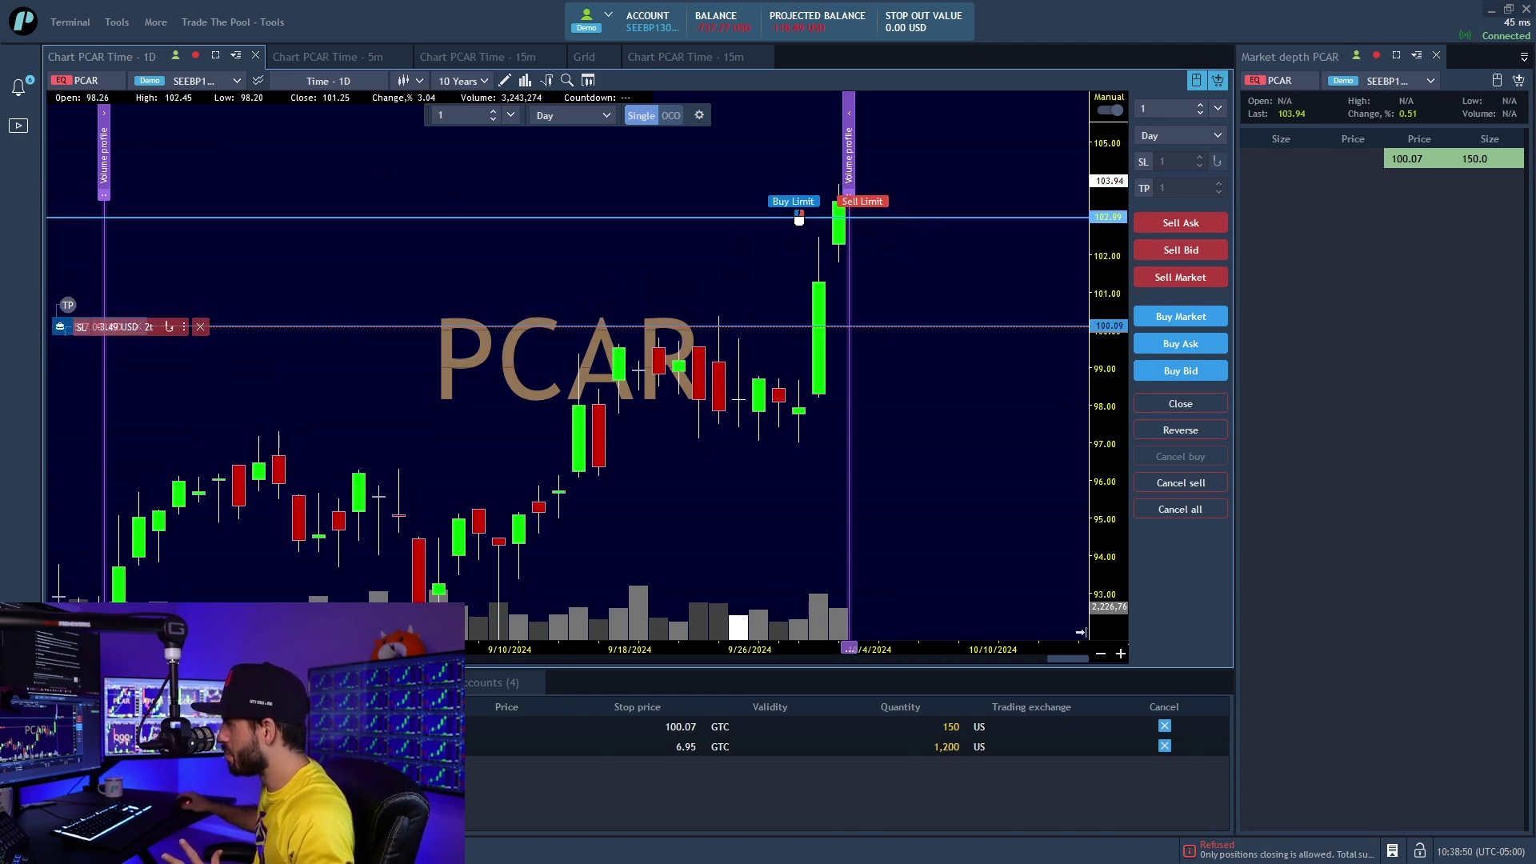
# View the visual trading settings from the mouse trading controls, and toggle mouse trading on and off again.
pyautogui.click(699, 116)
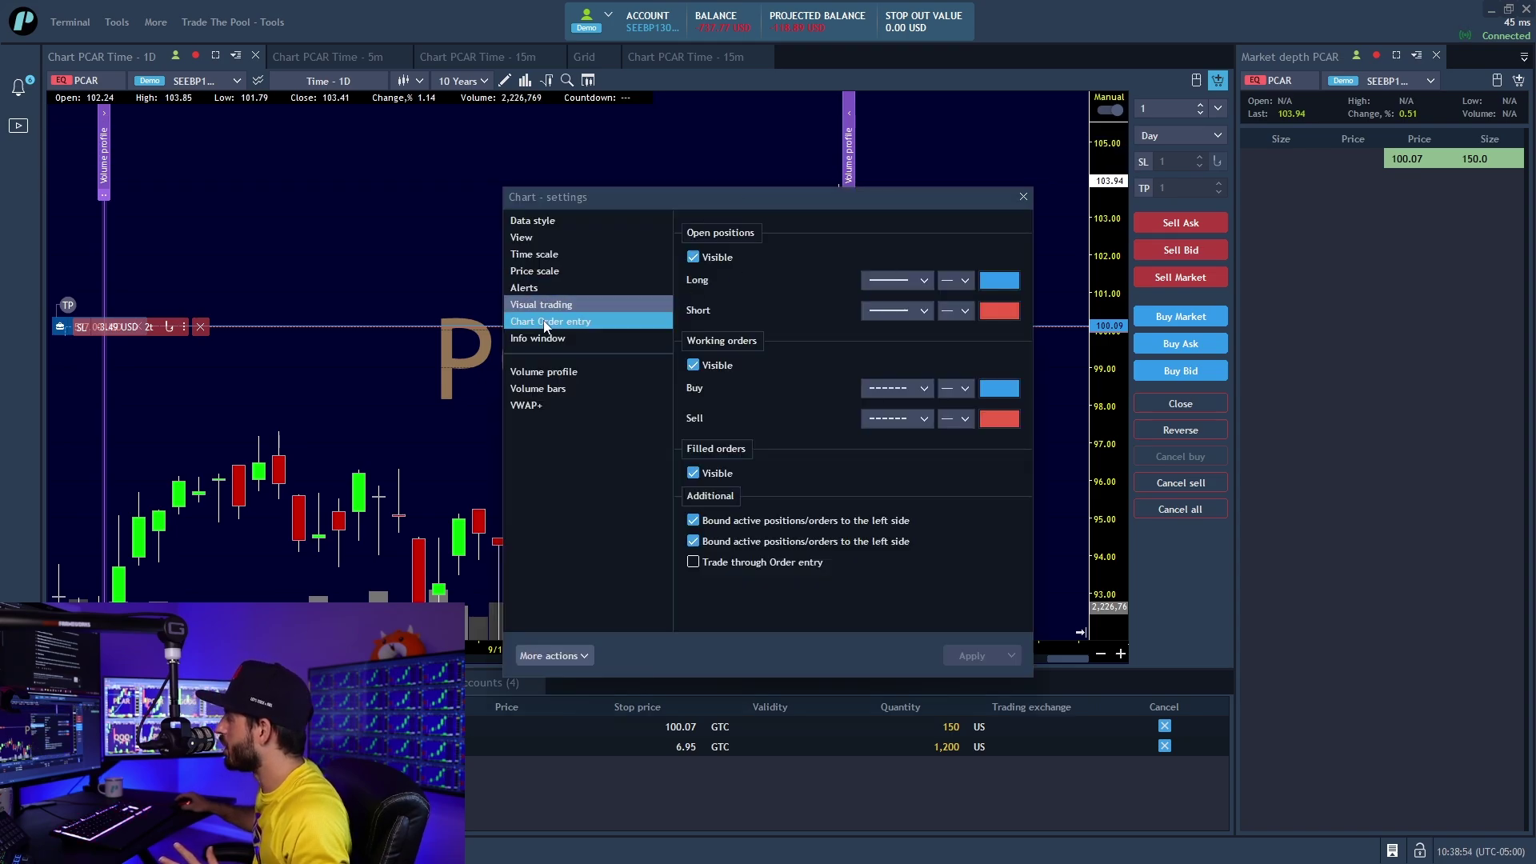
pyautogui.click(1023, 196)
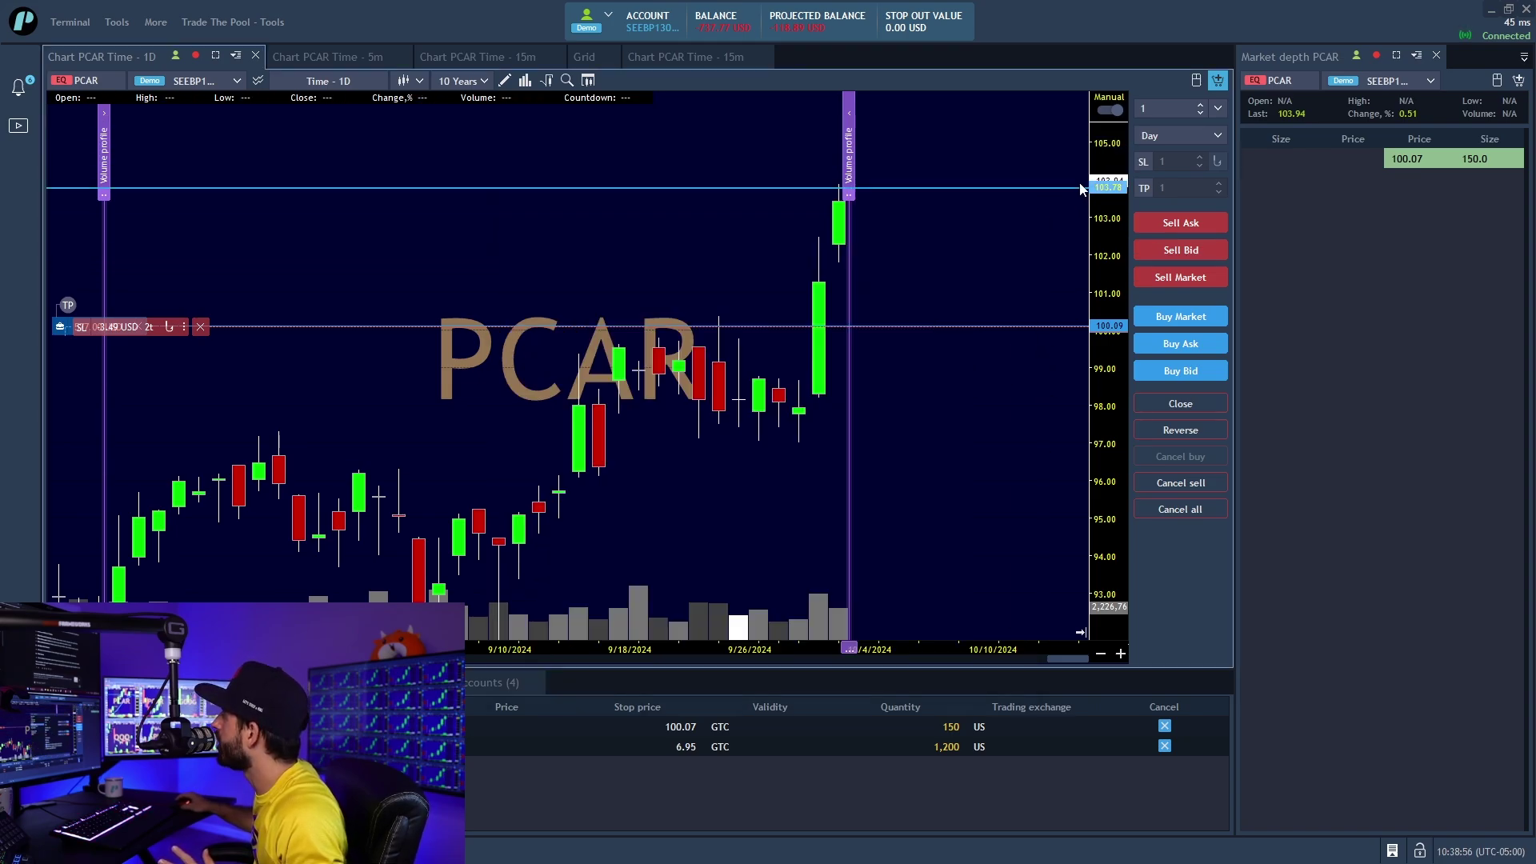
pyautogui.click(1194, 82)
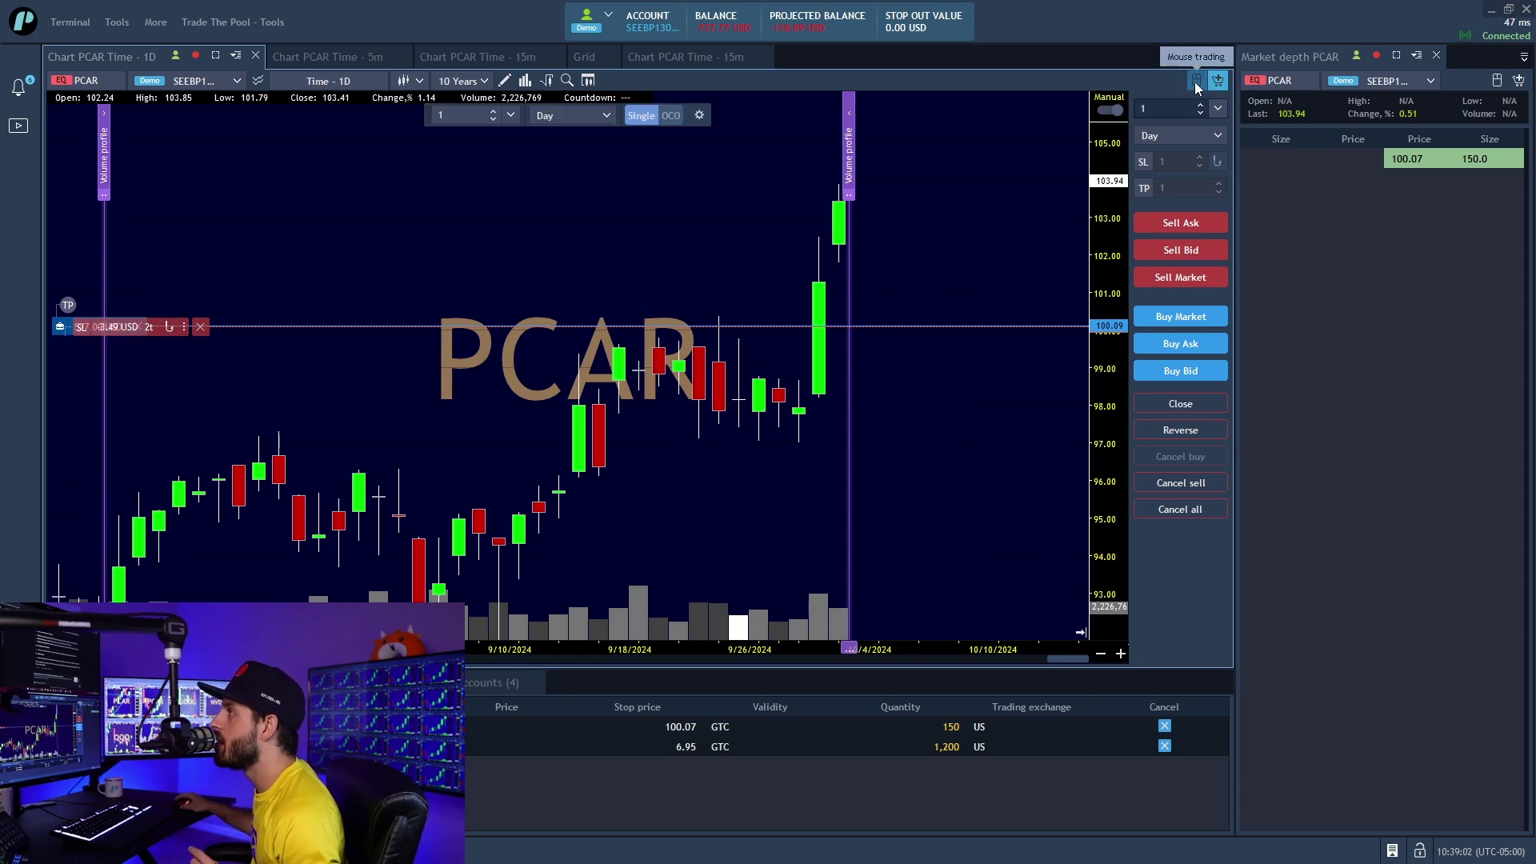
pyautogui.click(1197, 83)
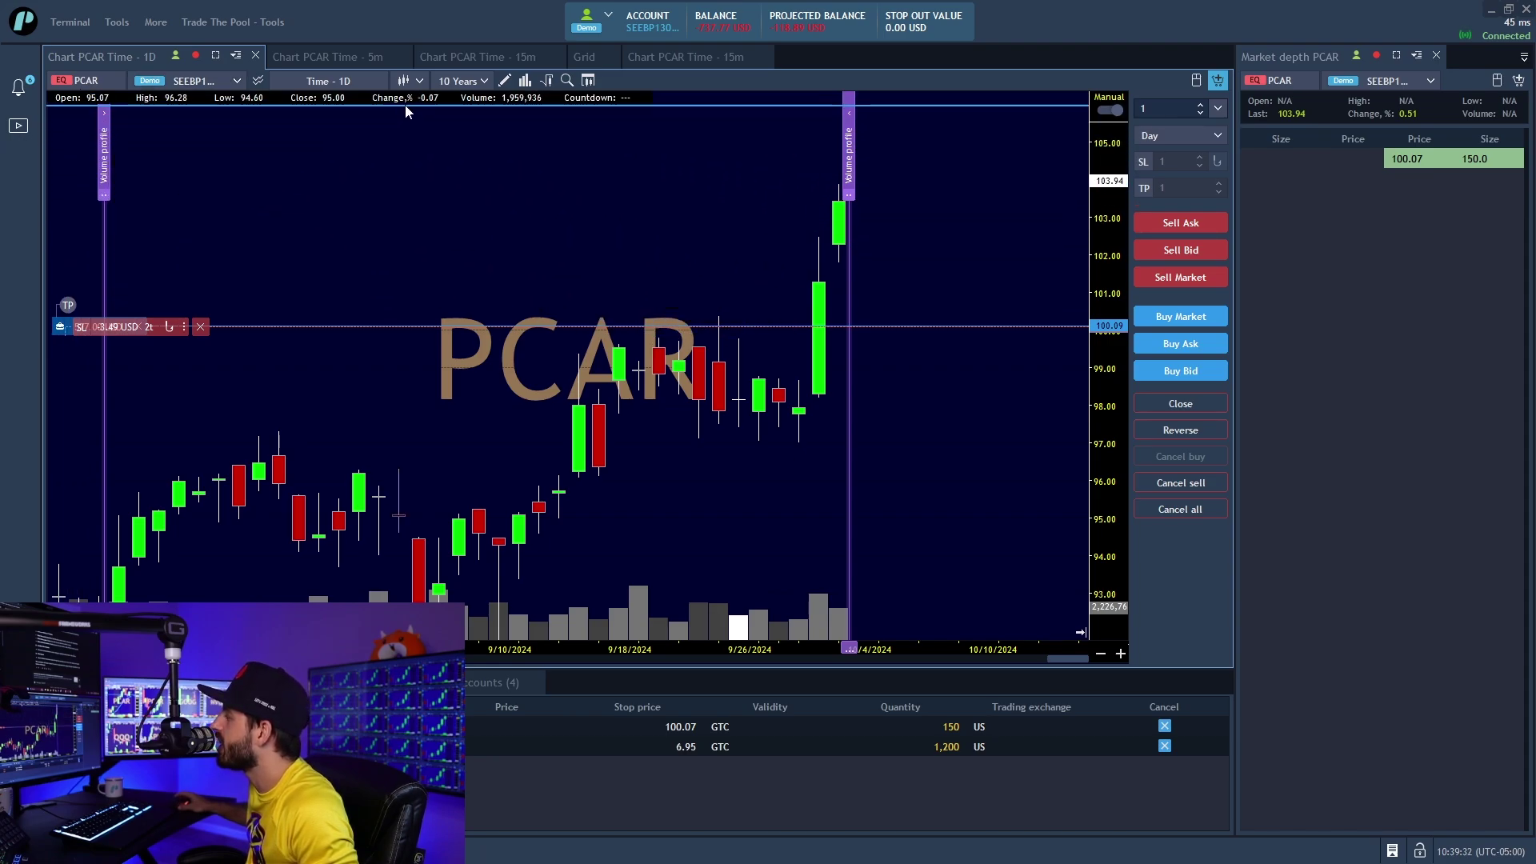
# Add the Time and Ticks fields to the PCAR chart's info window and apply the change.
pyautogui.rightClick(413, 100)
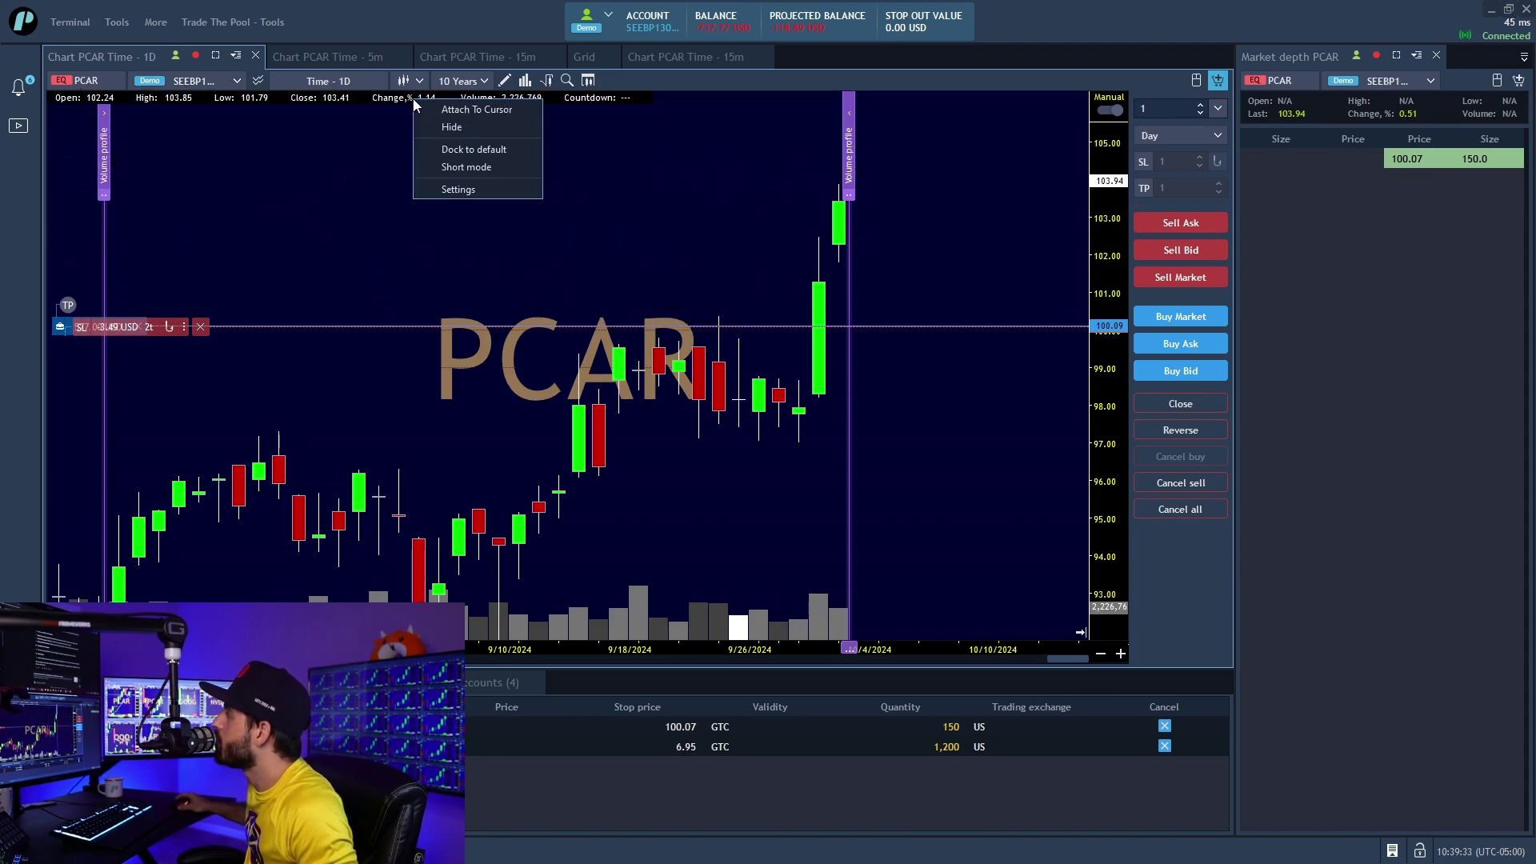
pyautogui.click(453, 190)
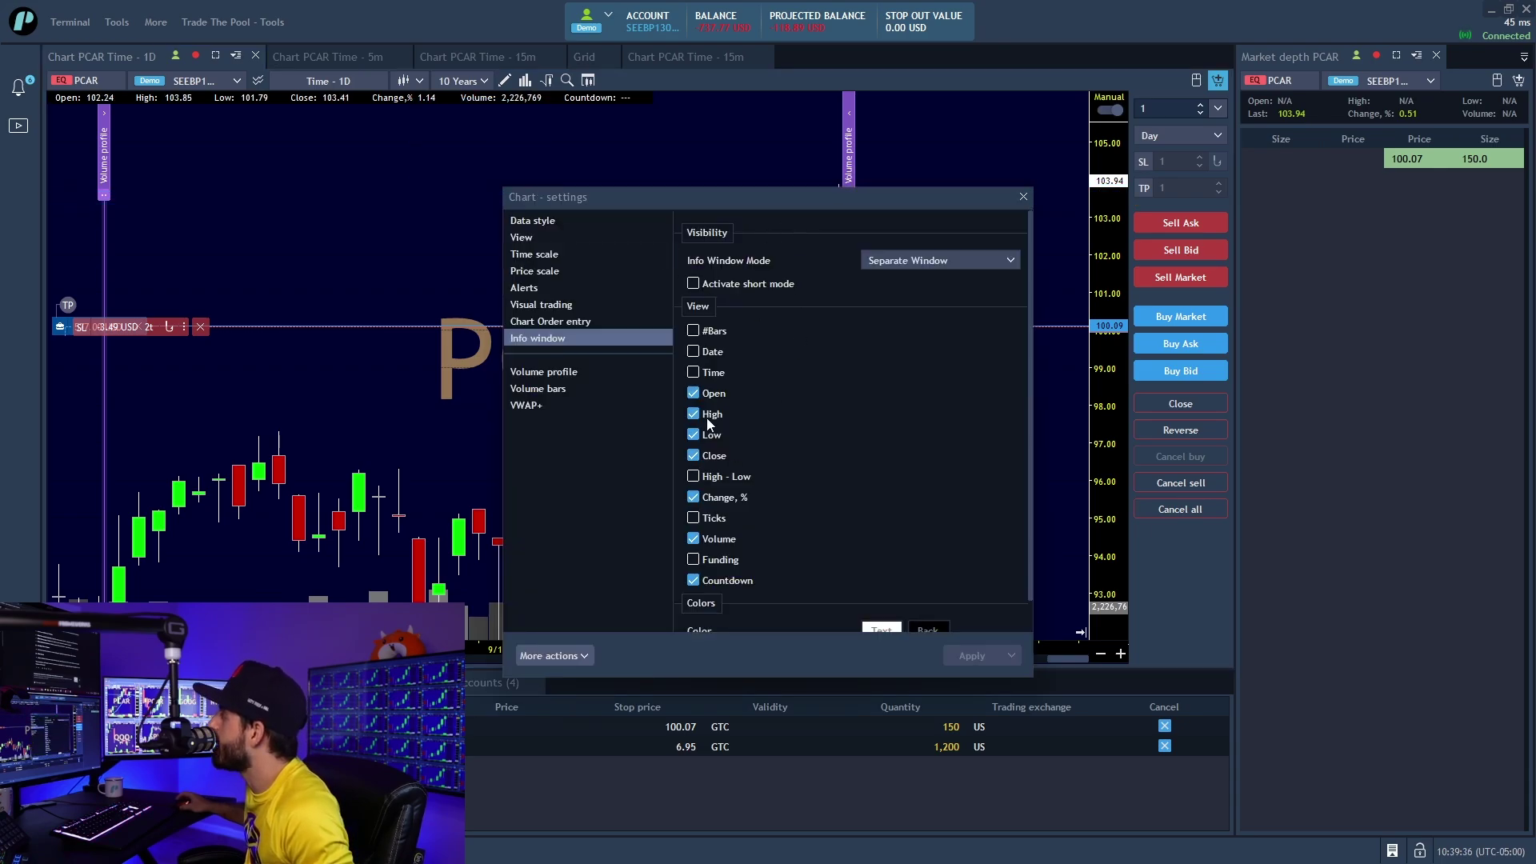
pyautogui.click(694, 519)
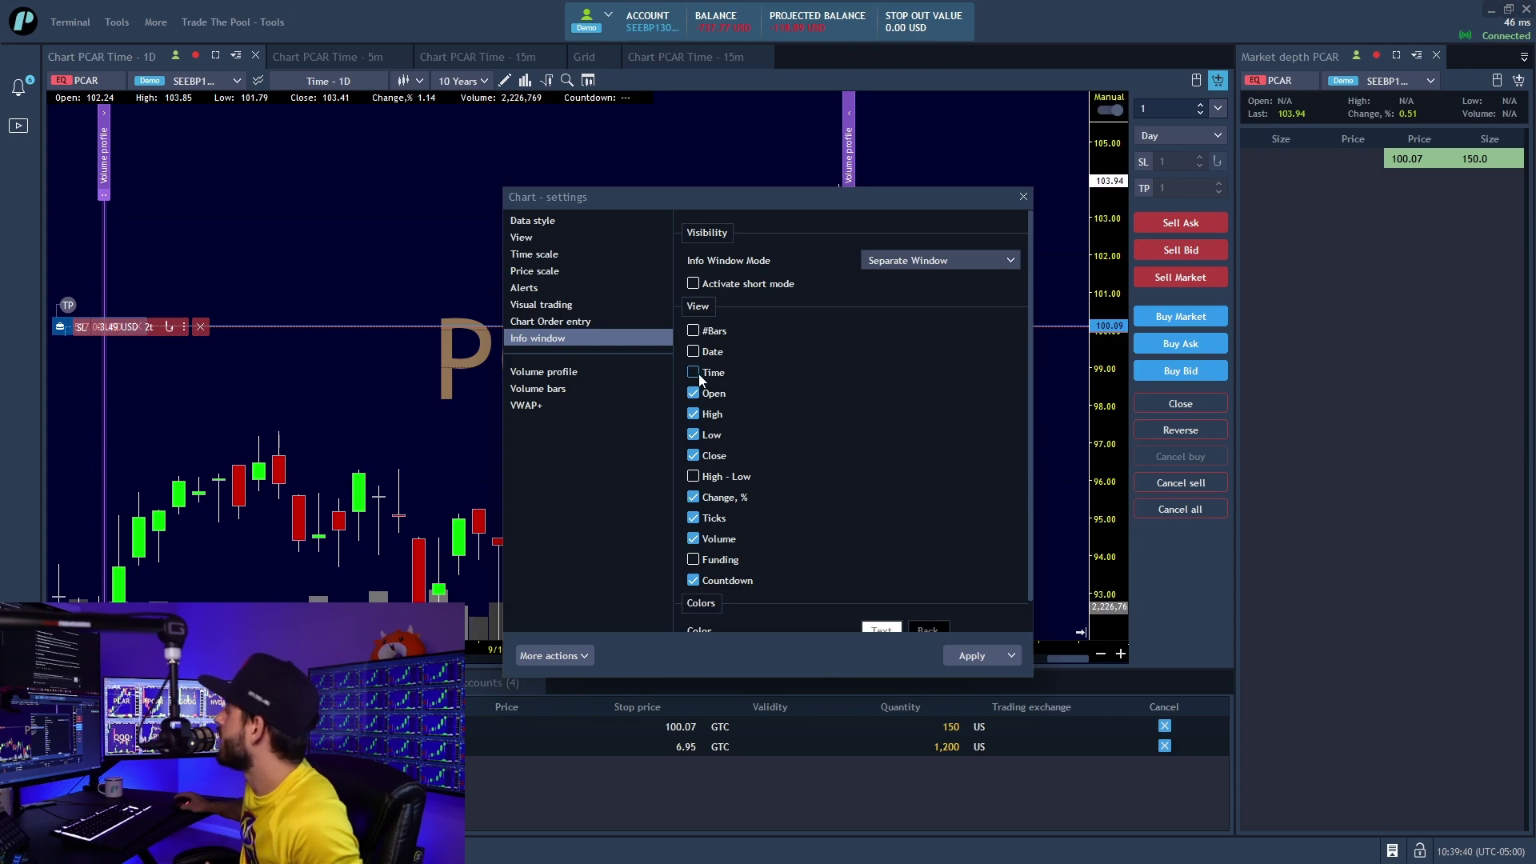
pyautogui.click(974, 656)
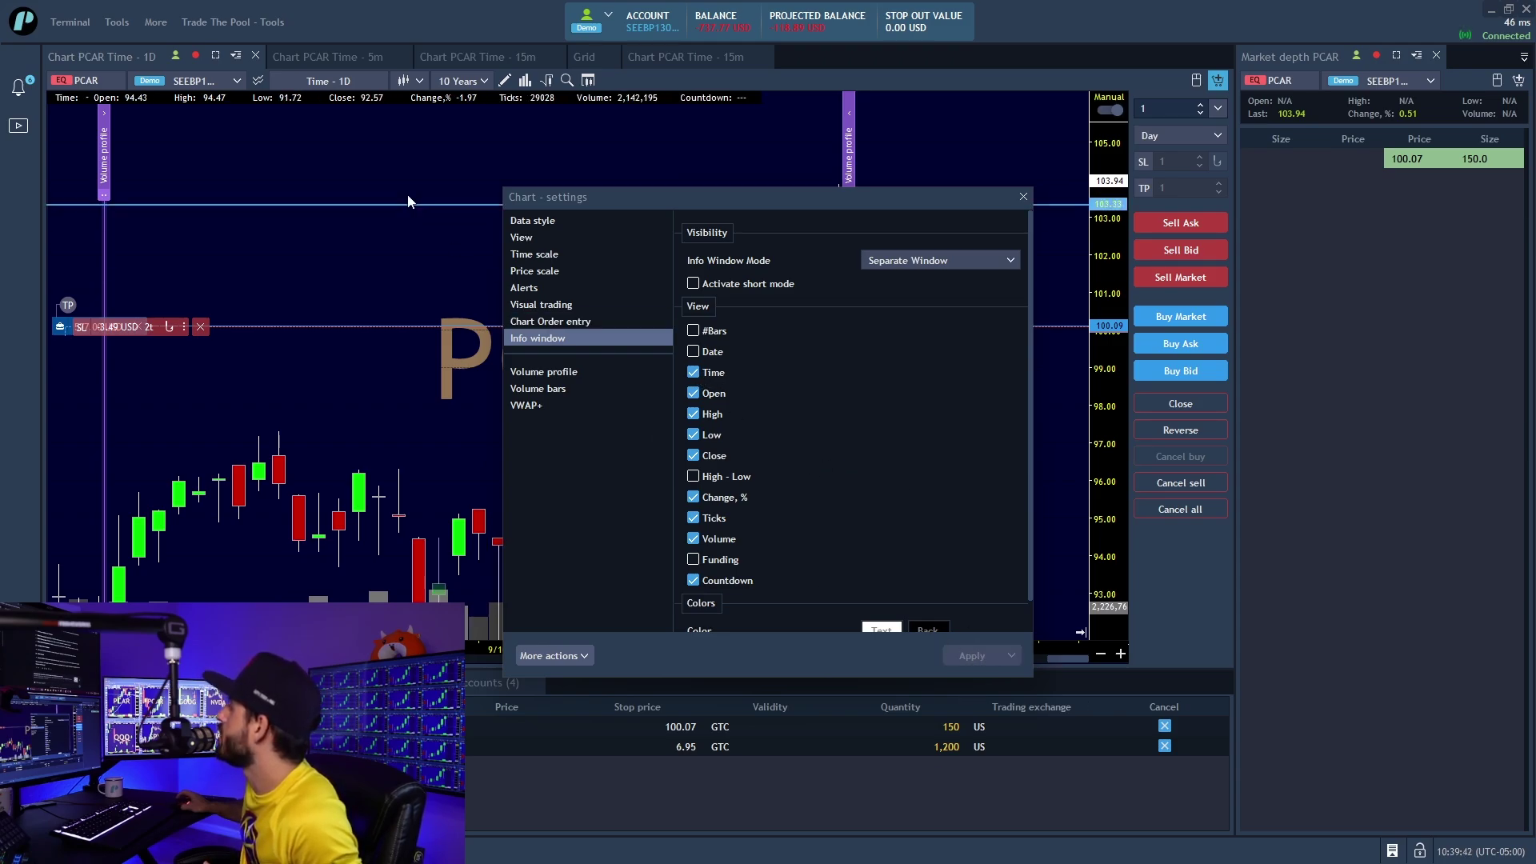
pyautogui.click(1024, 196)
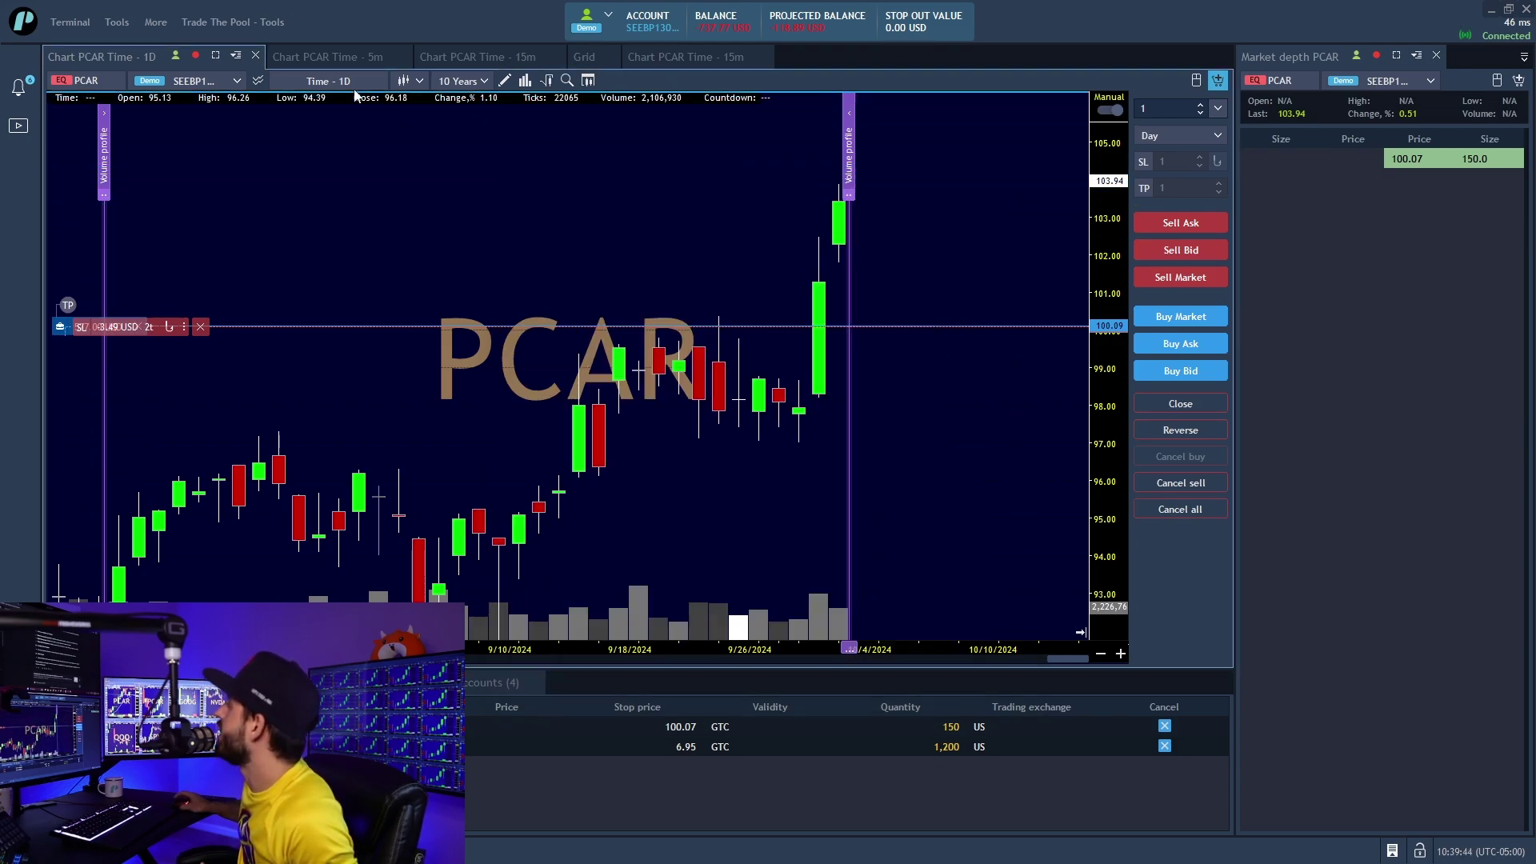